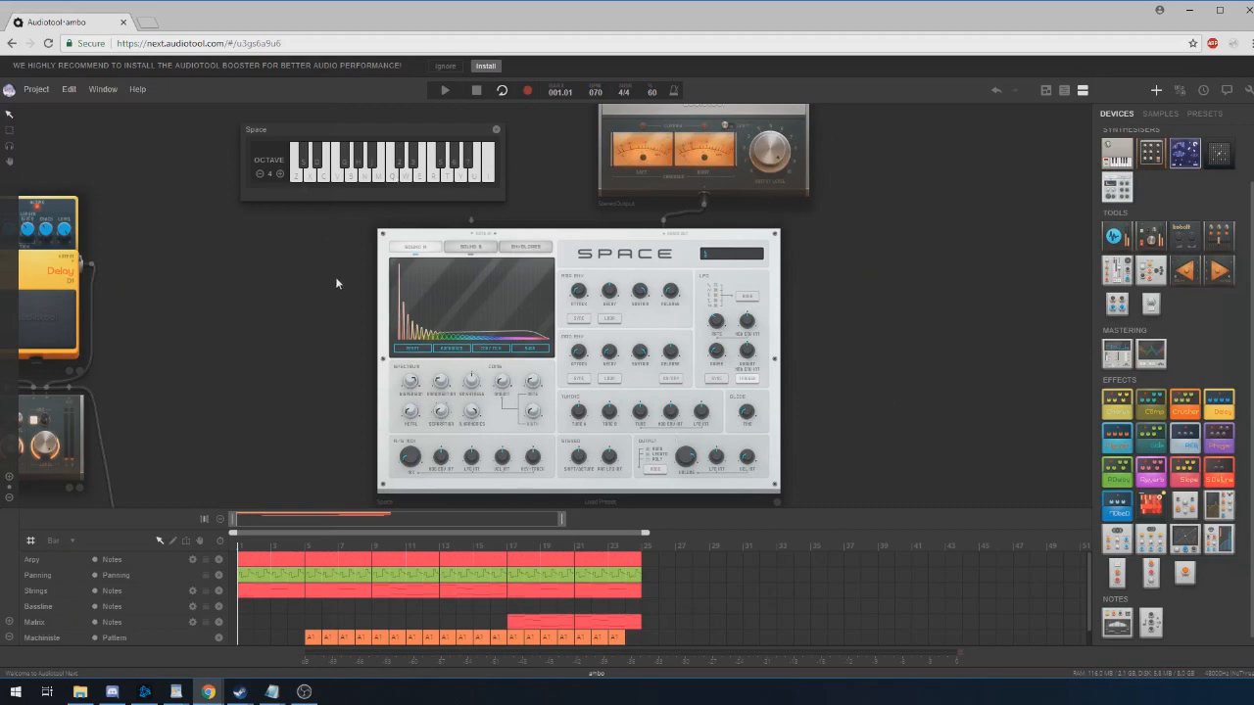
# Step: Randomize sound A of the Space synthesizer repeatedly and play notes to audition each variation
pyautogui.moveTo(934, 218); pyautogui.dragTo(939, 214)
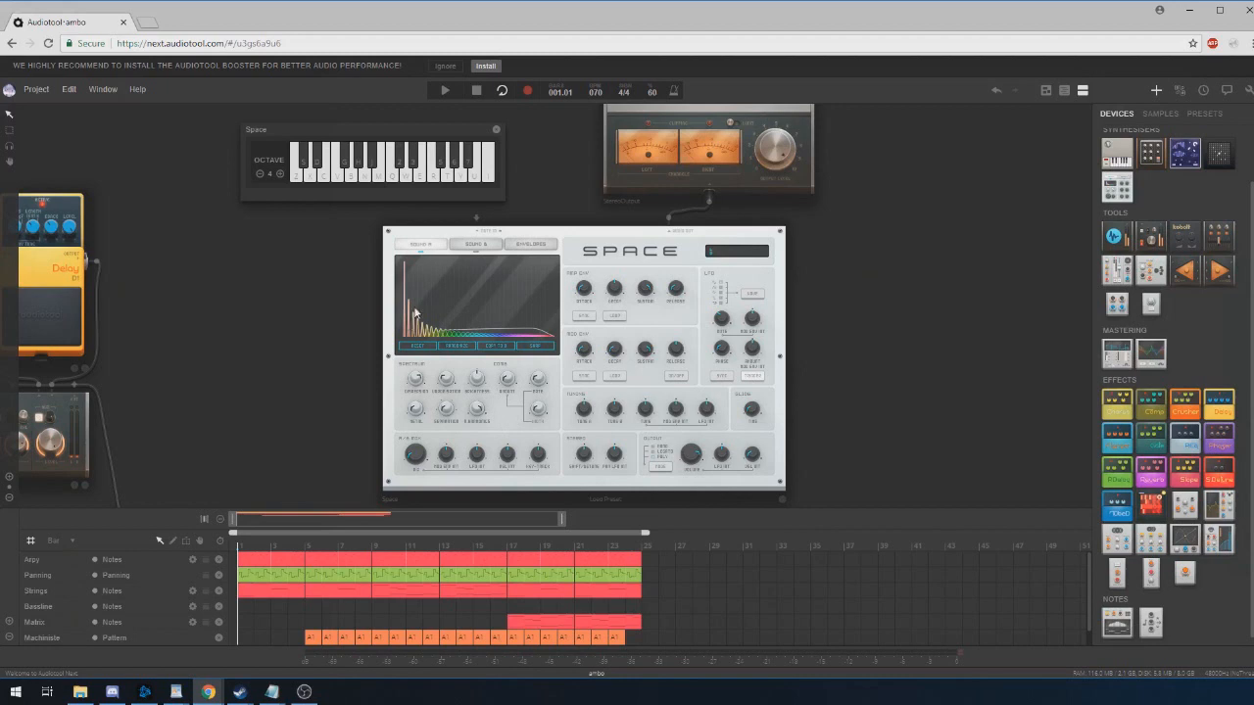
pyautogui.click(469, 348)
pyautogui.press('r')
pyautogui.press('t')
pyautogui.press('w')
pyautogui.press('r')
pyautogui.press('t')
pyautogui.press('w')
pyautogui.press('r')
pyautogui.press('t')
pyautogui.press('w')
pyautogui.press('r')
pyautogui.press('t')
pyautogui.press('w')
pyautogui.press('u')
pyautogui.press('y')
pyautogui.press('w')
pyautogui.press('t')
pyautogui.press('y')
pyautogui.press('w')
pyautogui.press('t')
pyautogui.press('w')
pyautogui.press('t')
pyautogui.press('w')
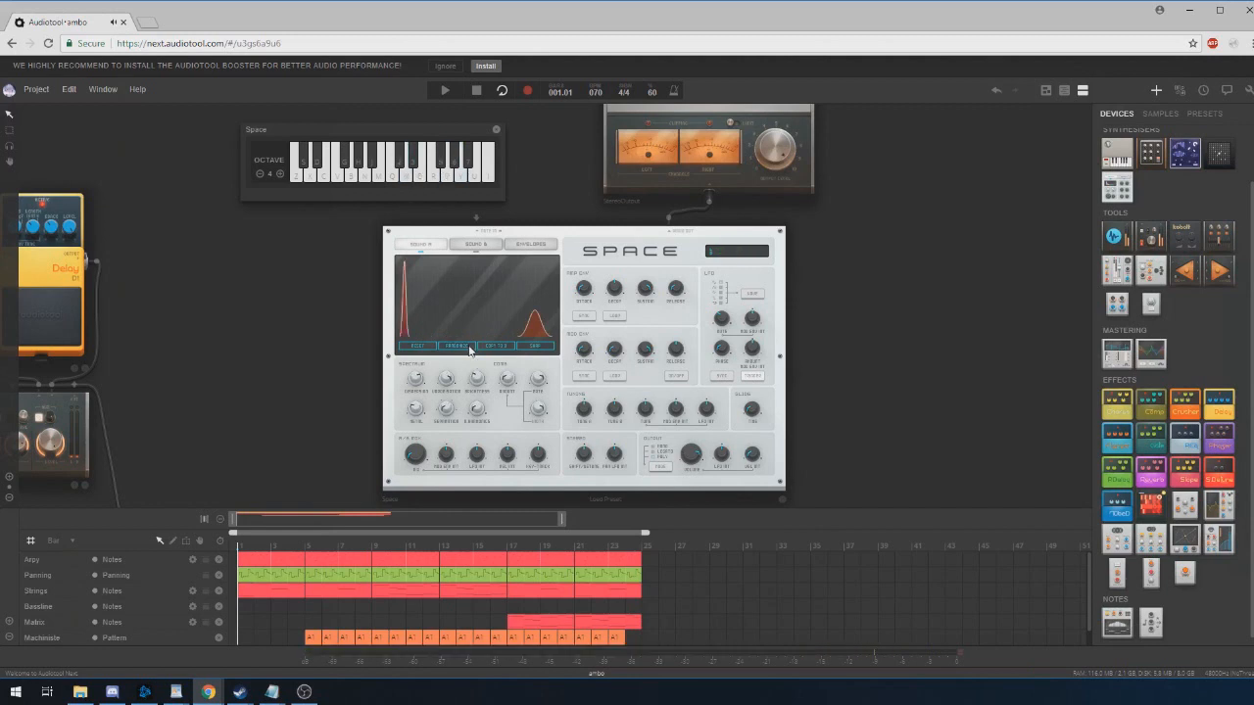
pyautogui.press('y')
pyautogui.press('t')
pyautogui.press('w')
pyautogui.press('t')
pyautogui.press('r')
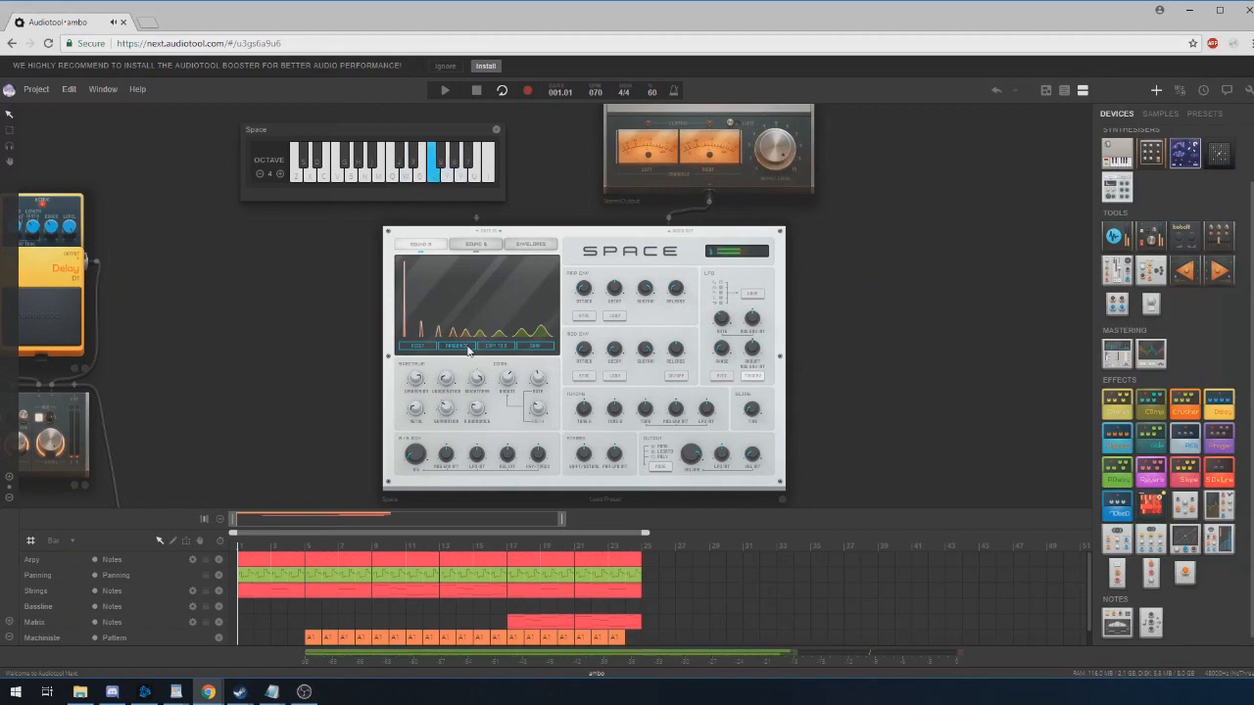
pyautogui.press('w')
pyautogui.press('w')
pyautogui.press('y')
pyautogui.press('w')
pyautogui.press('t')
pyautogui.press('y')
pyautogui.press('w')
pyautogui.press('u')
pyautogui.press('r')
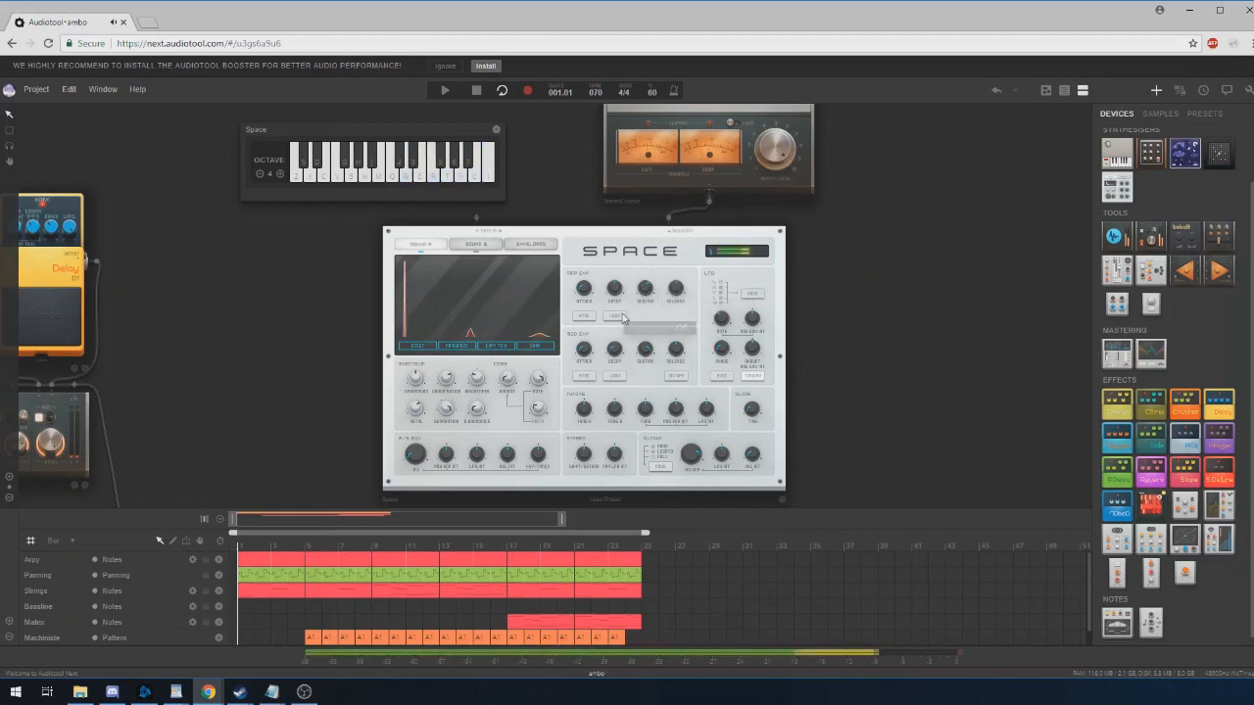
pyautogui.press('r')
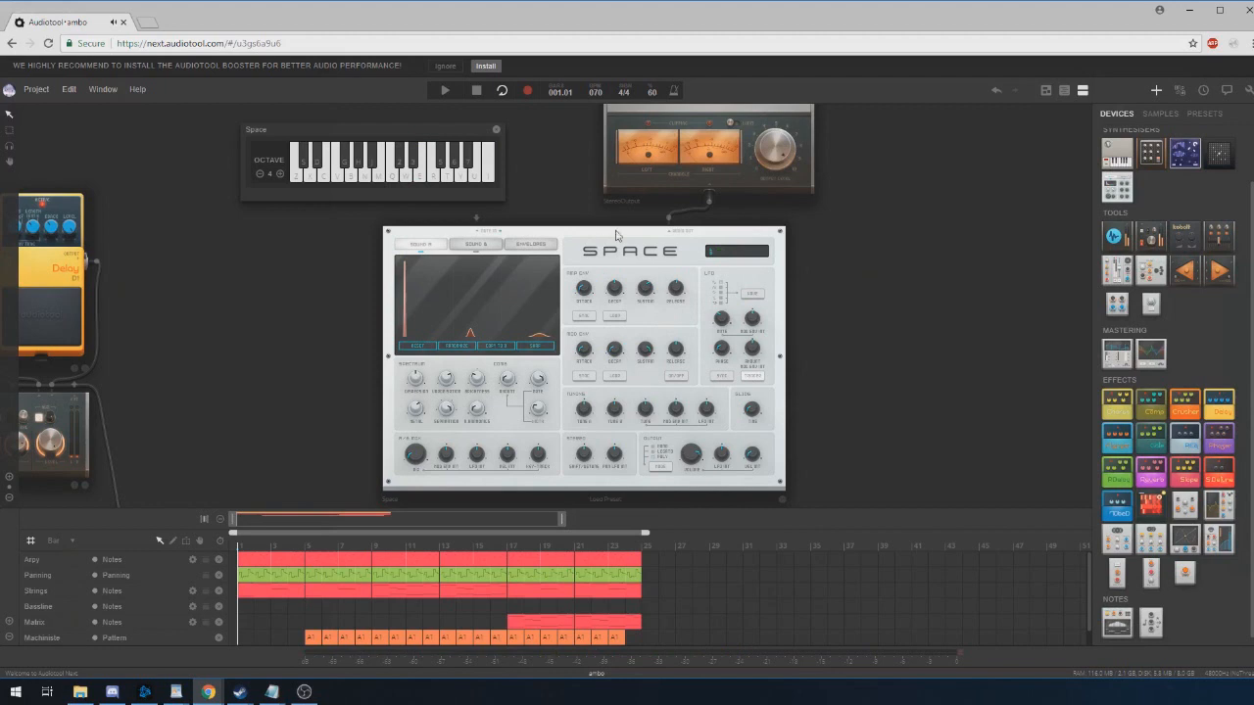
# Step: Clear the Space synthesizer's preset and play a few notes to audition the default sound
pyautogui.rightClick(621, 253)
pyautogui.moveTo(668, 296)
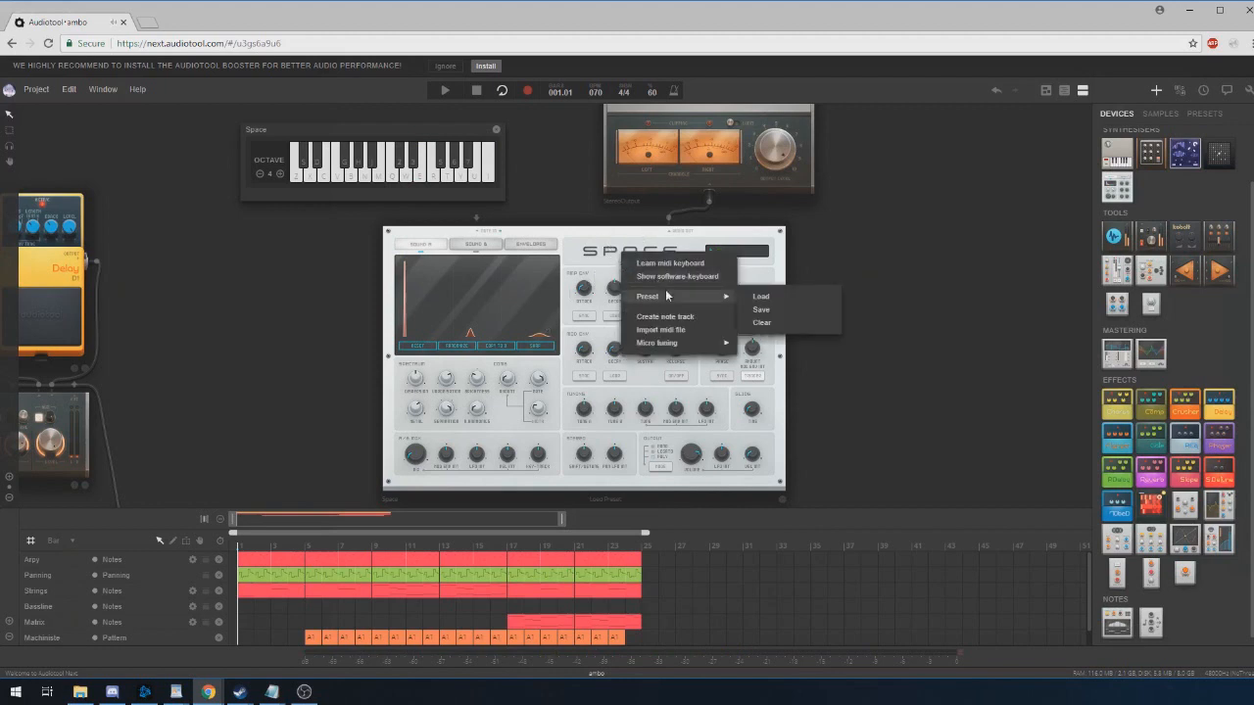
pyautogui.click(773, 323)
pyautogui.press('r')
pyautogui.press('e')
pyautogui.press('w')
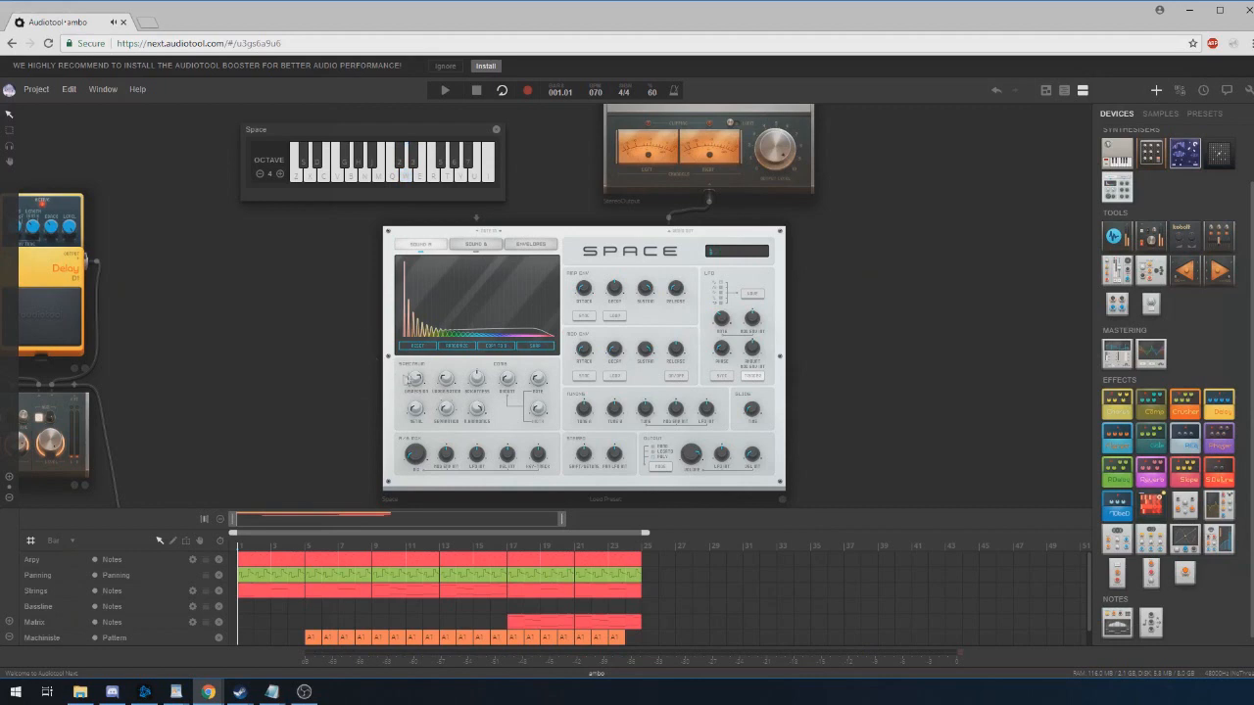
# Step: Reshape sound A by raising two of its Spectrum parameters and lowering a third, playing notes after each adjustment
pyautogui.moveTo(420, 382)
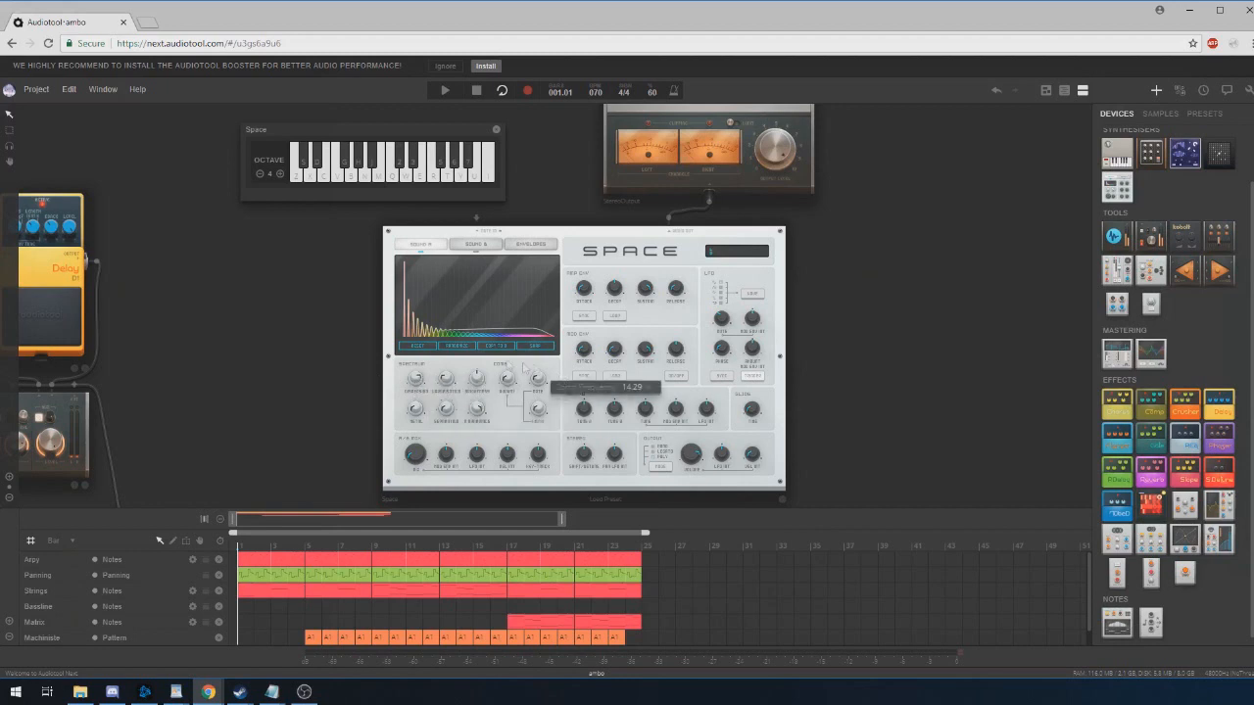
pyautogui.moveTo(418, 383); pyautogui.dragTo(453, 321)
pyautogui.press('w')
pyautogui.press('t')
pyautogui.press('w')
pyautogui.press('t')
pyautogui.press('t')
pyautogui.press('w')
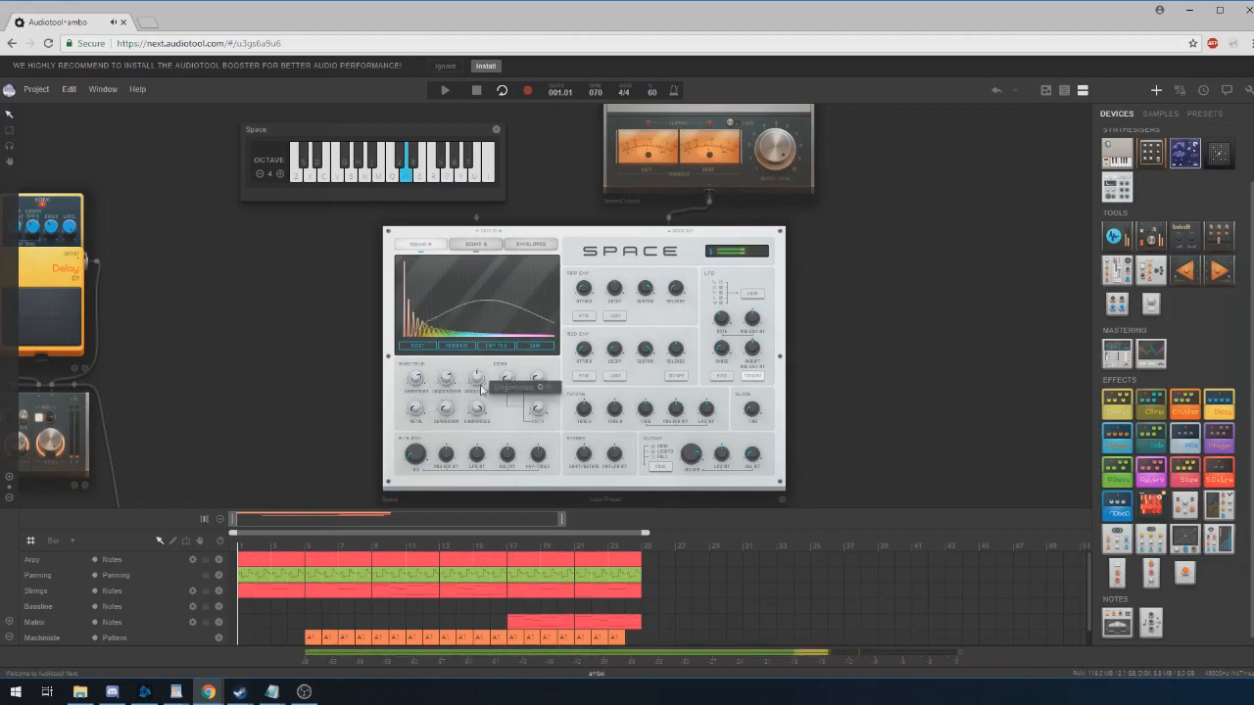
pyautogui.moveTo(417, 410); pyautogui.dragTo(418, 334)
pyautogui.press('t')
pyautogui.press('w')
pyautogui.moveTo(444, 409); pyautogui.dragTo(445, 427)
pyautogui.press('t')
pyautogui.press('w')
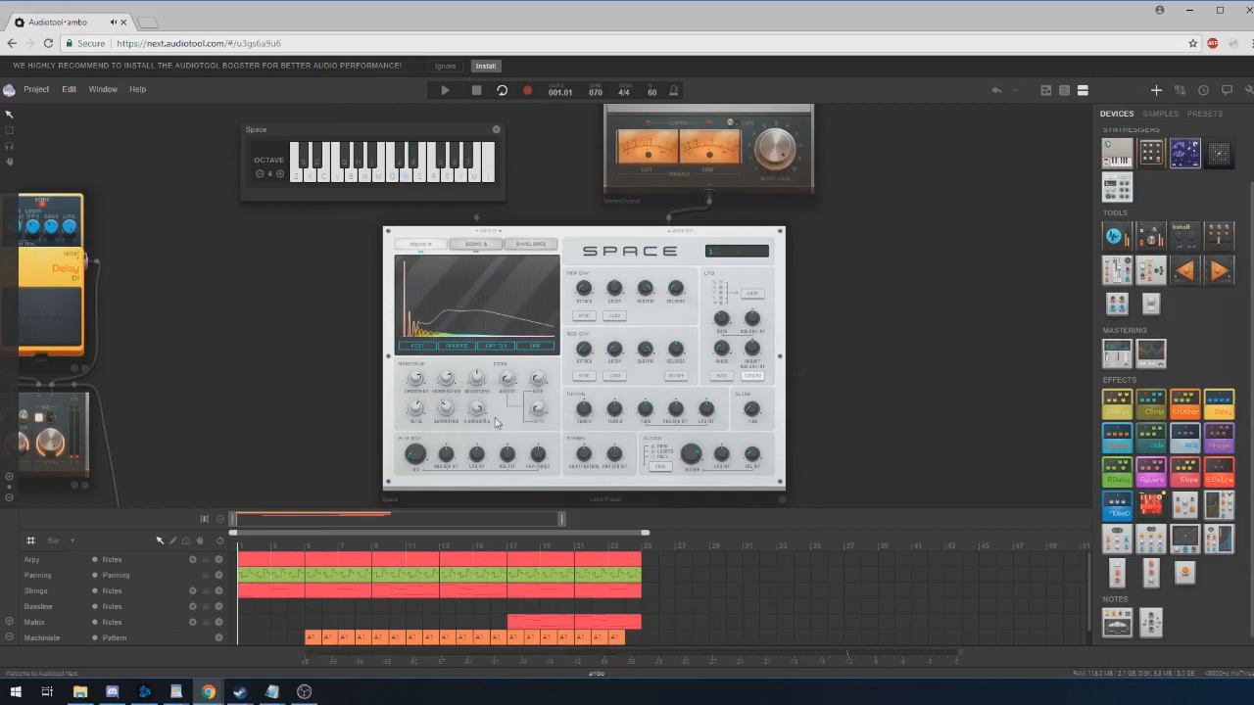
# Step: Adjust sound A's comb amount and play alternating notes to audition the effect
pyautogui.moveTo(506, 380); pyautogui.dragTo(453, 409)
pyautogui.press('t')
pyautogui.press('w')
pyautogui.press('t')
pyautogui.press('w')
pyautogui.press('t')
pyautogui.press('w')
pyautogui.press('t')
pyautogui.press('w')
pyautogui.press('y')
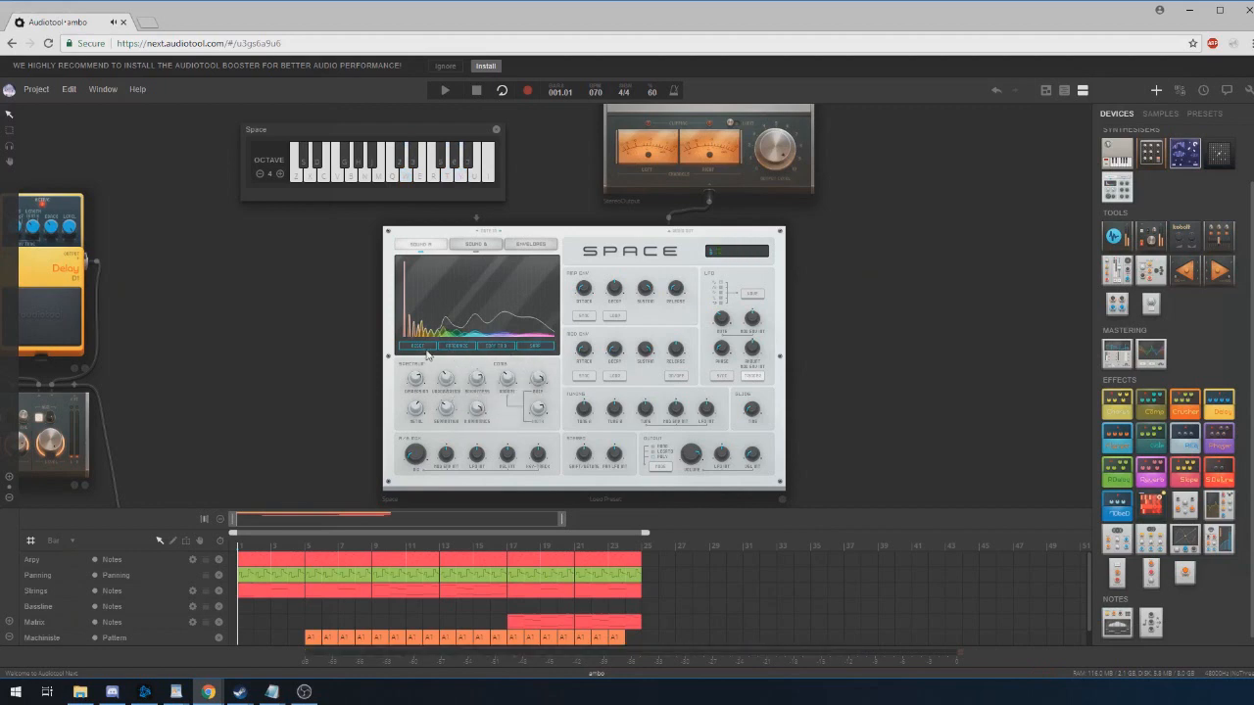
# Step: Reset sound A to its default spectrum and play a few notes
pyautogui.press('e')
pyautogui.press('r')
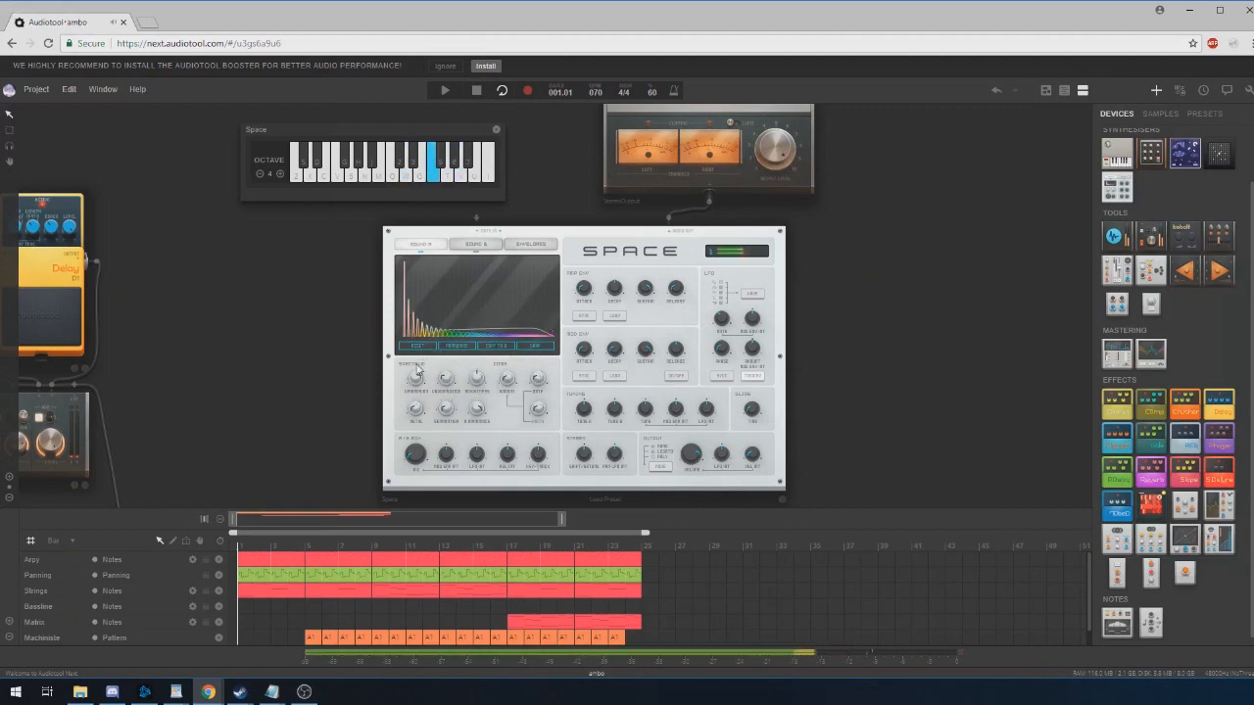
pyautogui.moveTo(414, 378)
pyautogui.press('w')
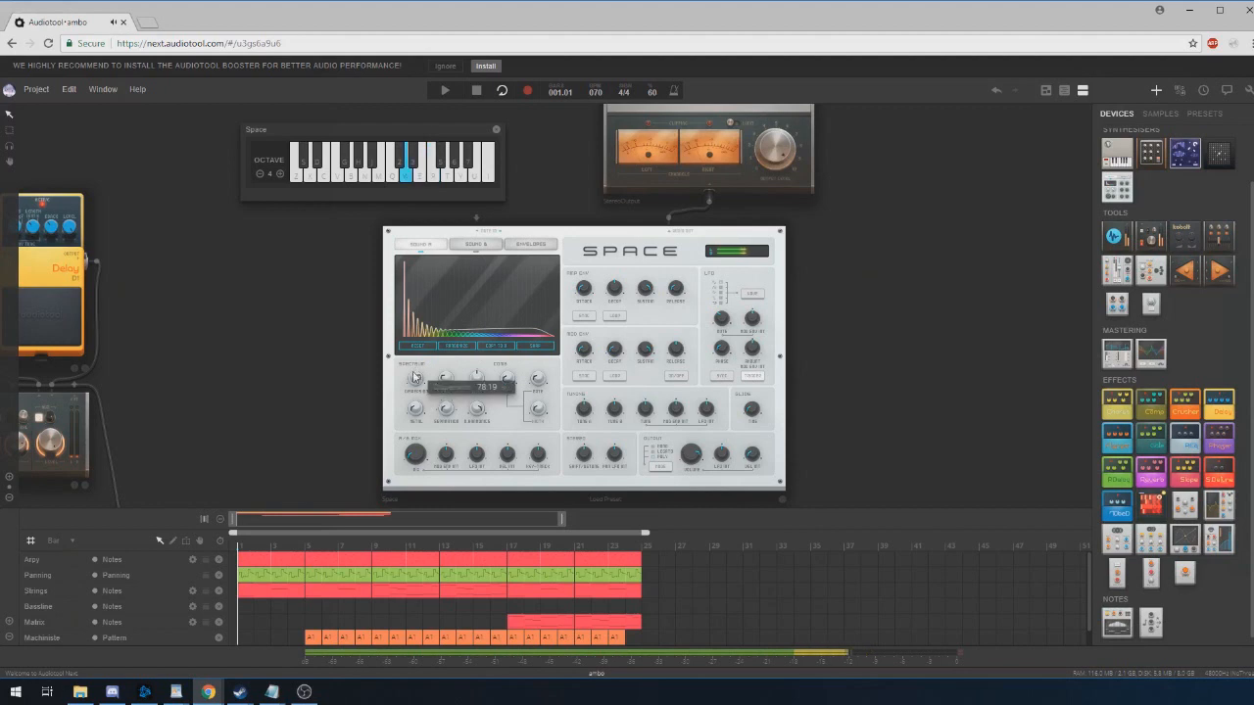
# Step: Switch to sound B, lower its brightness and play notes to hear the difference
pyautogui.click(471, 246)
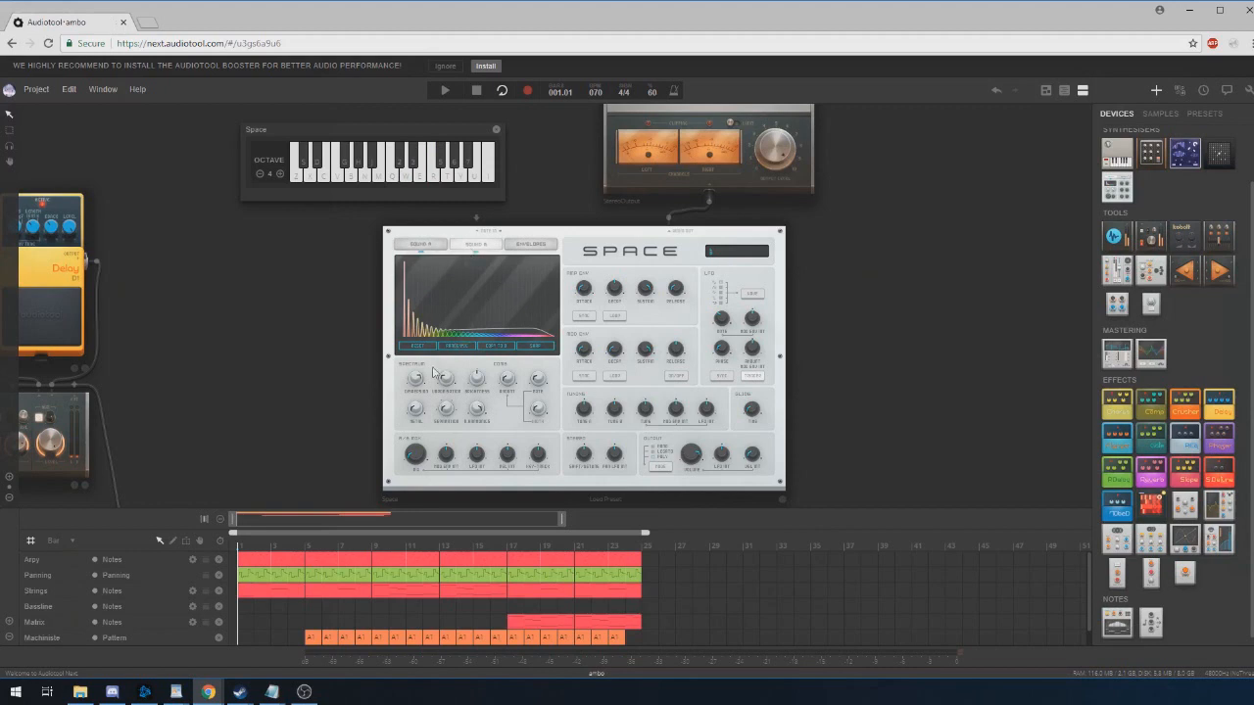
pyautogui.press('e')
pyautogui.press('r')
pyautogui.press('w')
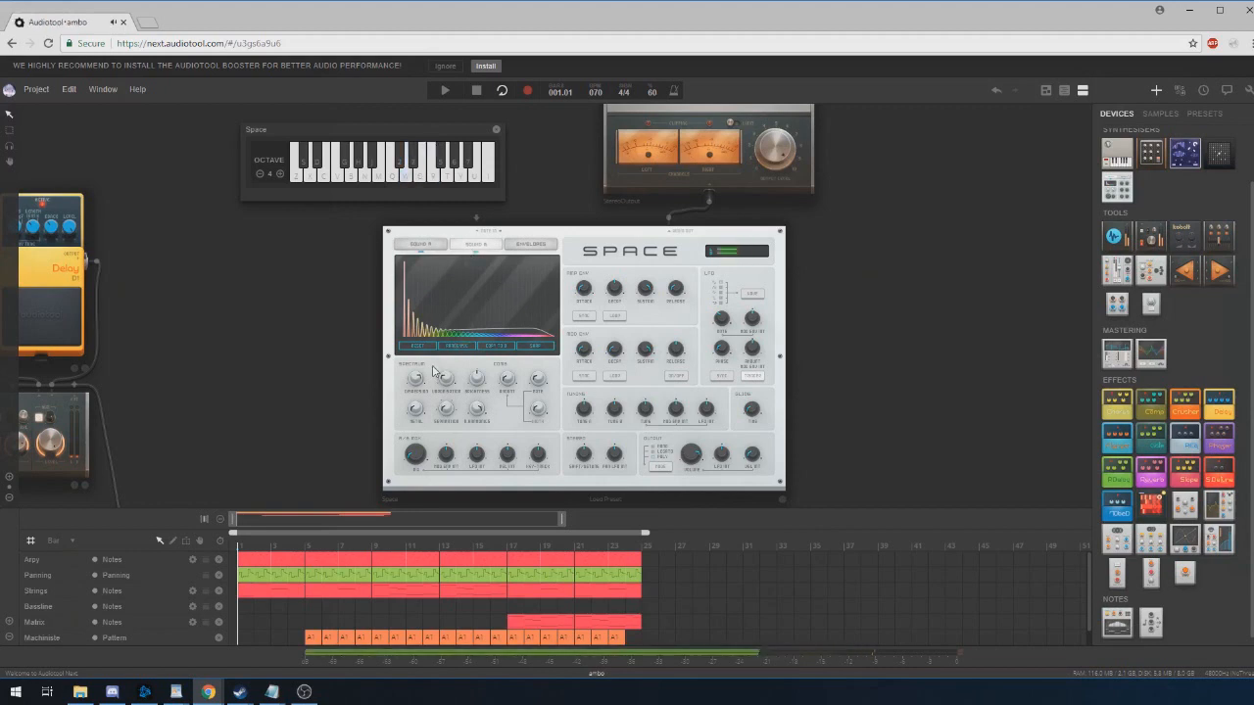
pyautogui.moveTo(478, 376); pyautogui.dragTo(463, 514)
pyautogui.press('r')
pyautogui.press('w')
pyautogui.press('y')
pyautogui.press('w')
# Step: Raise the A/B mix and play several notes to audition the new balance
pyautogui.moveTo(415, 454); pyautogui.dragTo(429, 201)
pyautogui.press('y')
pyautogui.press('w')
pyautogui.press('r')
pyautogui.press('e')
pyautogui.press('y')
pyautogui.press('w')
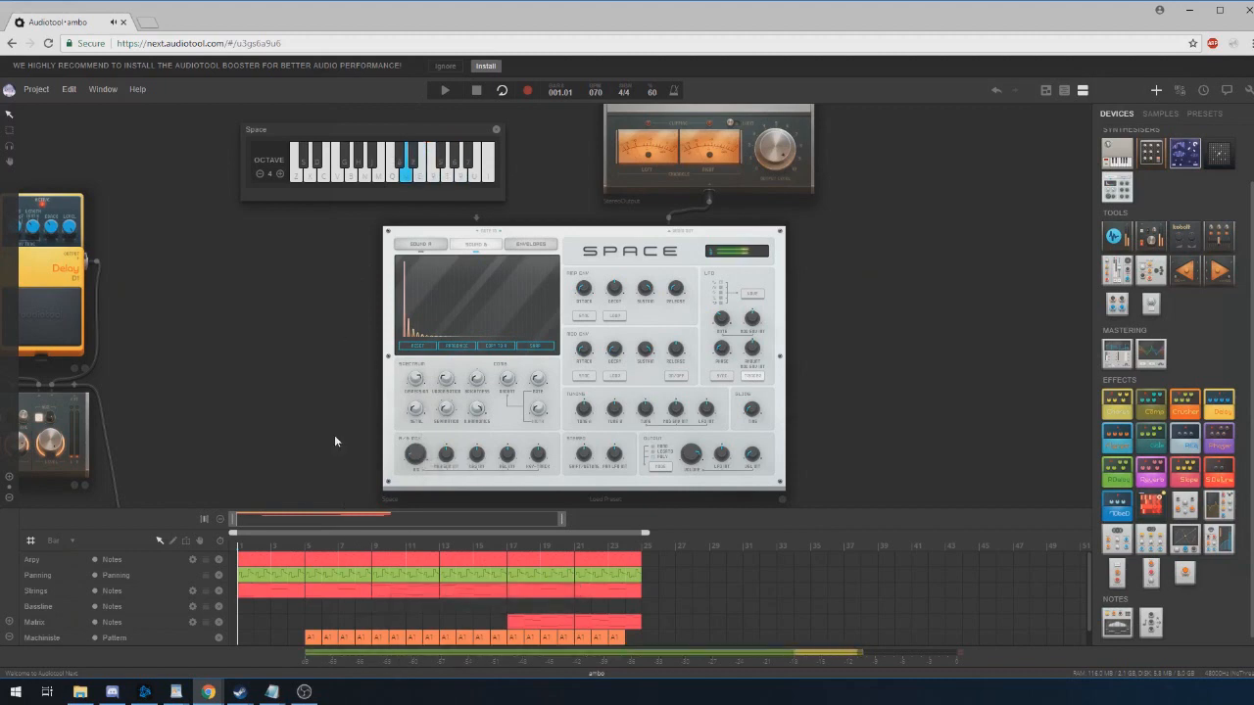
pyautogui.press('e')
# Step: Return to sound A and move the on-screen keyboard clear of the enlarged Space synthesizer
pyautogui.click(437, 249)
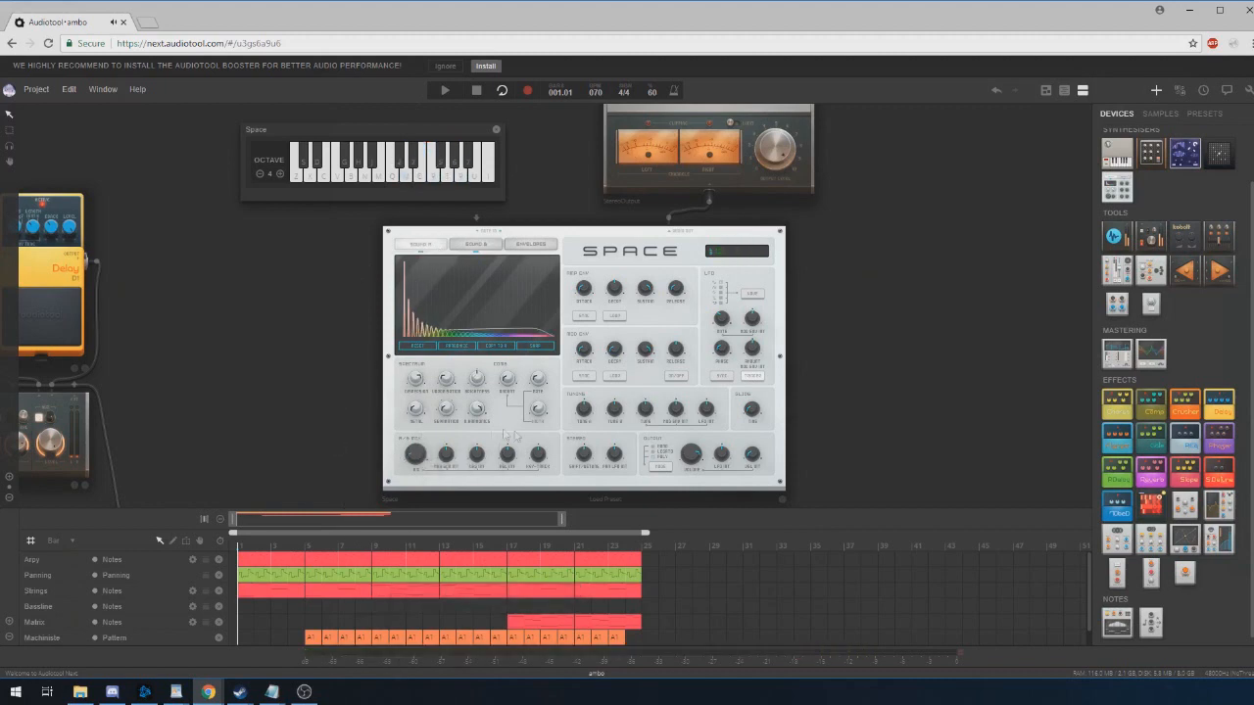
pyautogui.scroll(2, 899, 419)
pyautogui.moveTo(895, 416); pyautogui.dragTo(988, 369)
pyautogui.moveTo(400, 141); pyautogui.dragTo(219, 157)
# Step: Set the A/B mix to 100 and play alternating notes to compare the two sounds
pyautogui.moveTo(415, 433)
pyautogui.moveTo(410, 443); pyautogui.dragTo(403, 398)
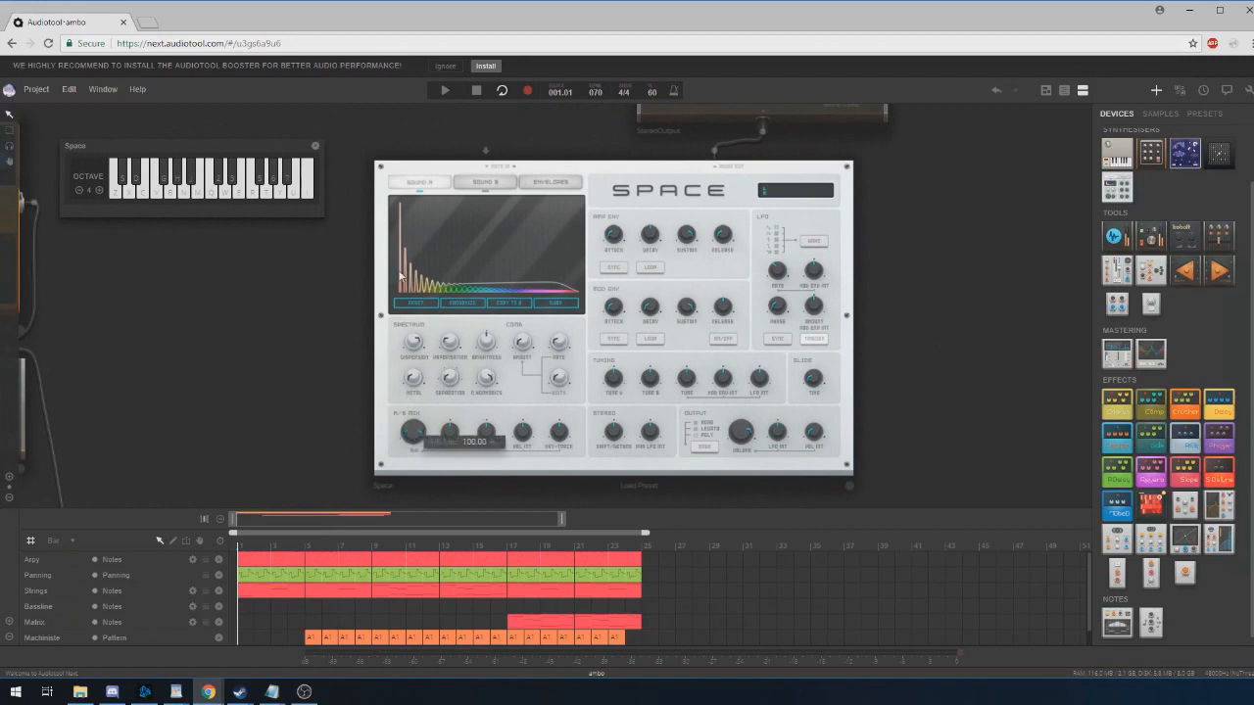
pyautogui.press('t')
pyautogui.press('e')
pyautogui.press('t')
pyautogui.press('e')
pyautogui.press('t')
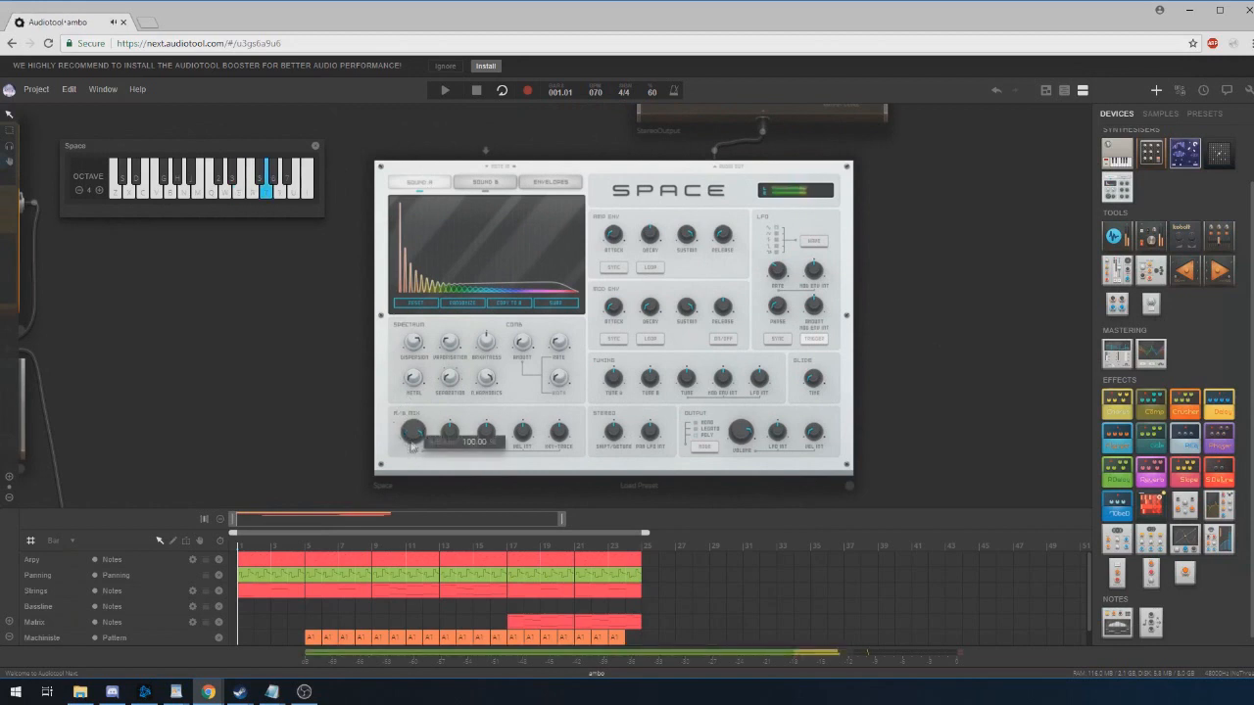
pyautogui.press('e')
pyautogui.press('e')
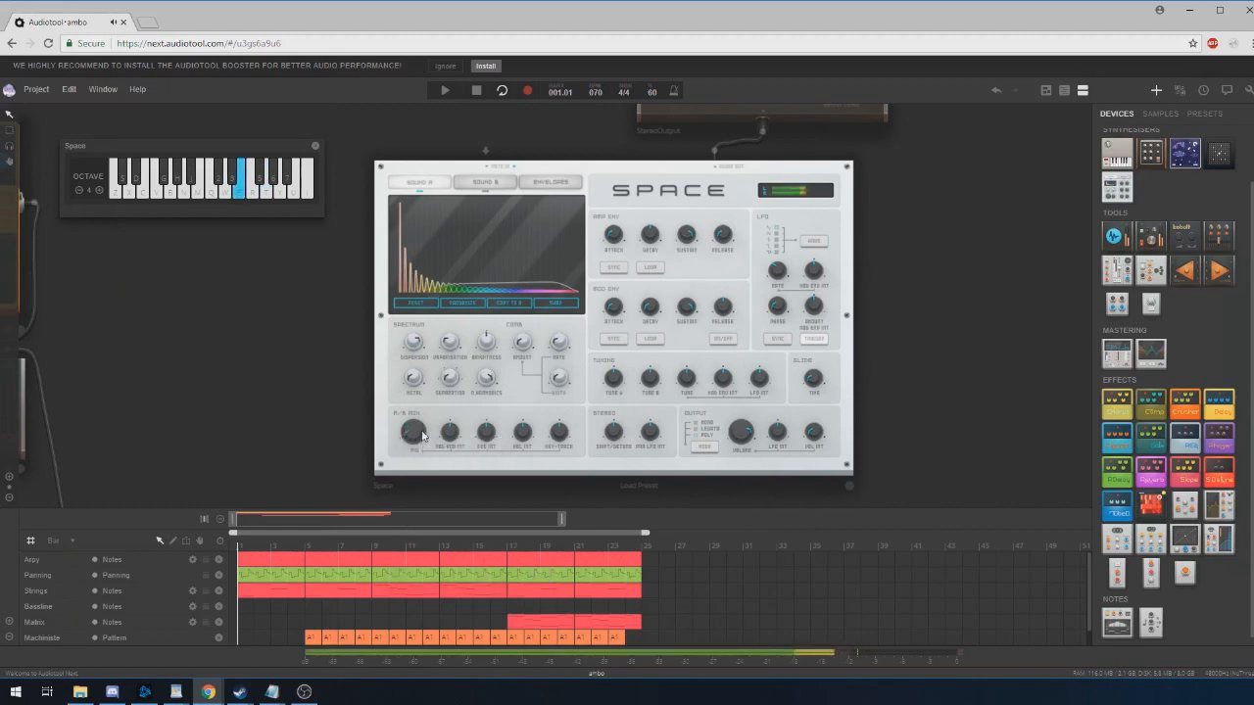
# Step: Sweep the A/B mix between the two sounds while playing notes
pyautogui.moveTo(413, 433); pyautogui.dragTo(411, 380)
pyautogui.press('e')
pyautogui.moveTo(410, 429); pyautogui.dragTo(421, 358)
pyautogui.press('t')
pyautogui.press('e')
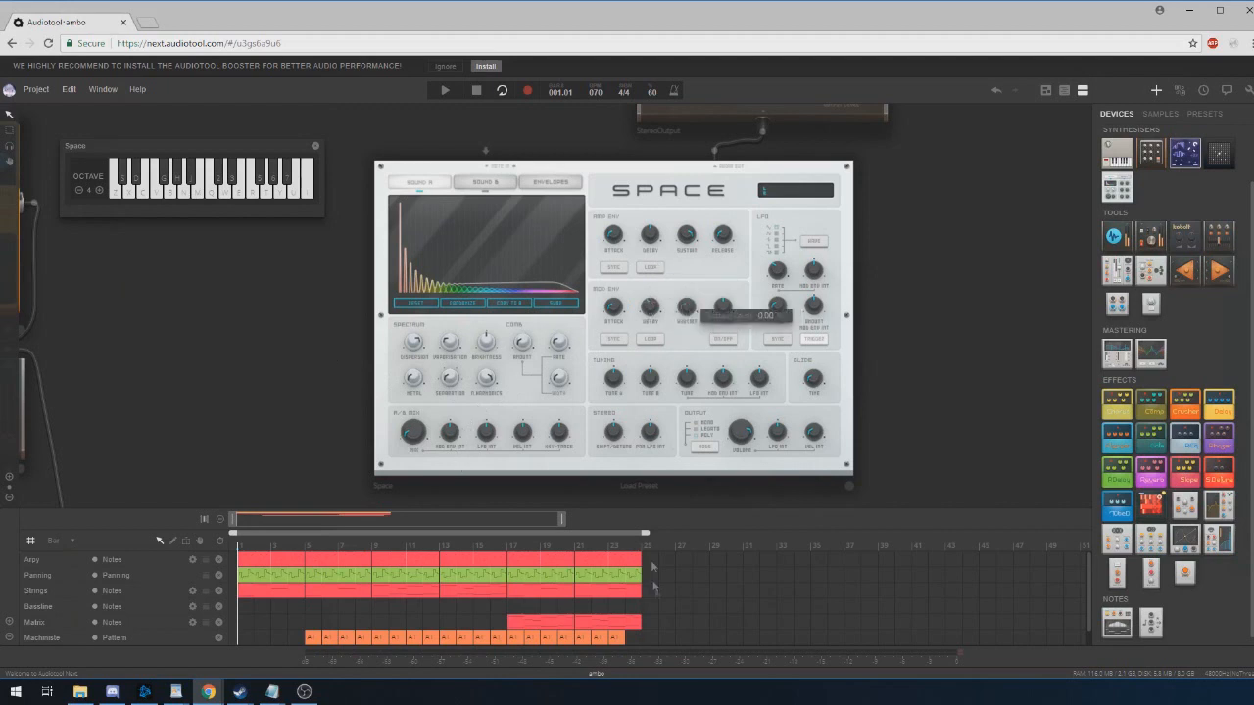
# Step: Try a mod envelope A/B mix intensity of 68%, audition it with notes and reset the intensity
pyautogui.moveTo(451, 435); pyautogui.dragTo(468, 389)
pyautogui.press('t')
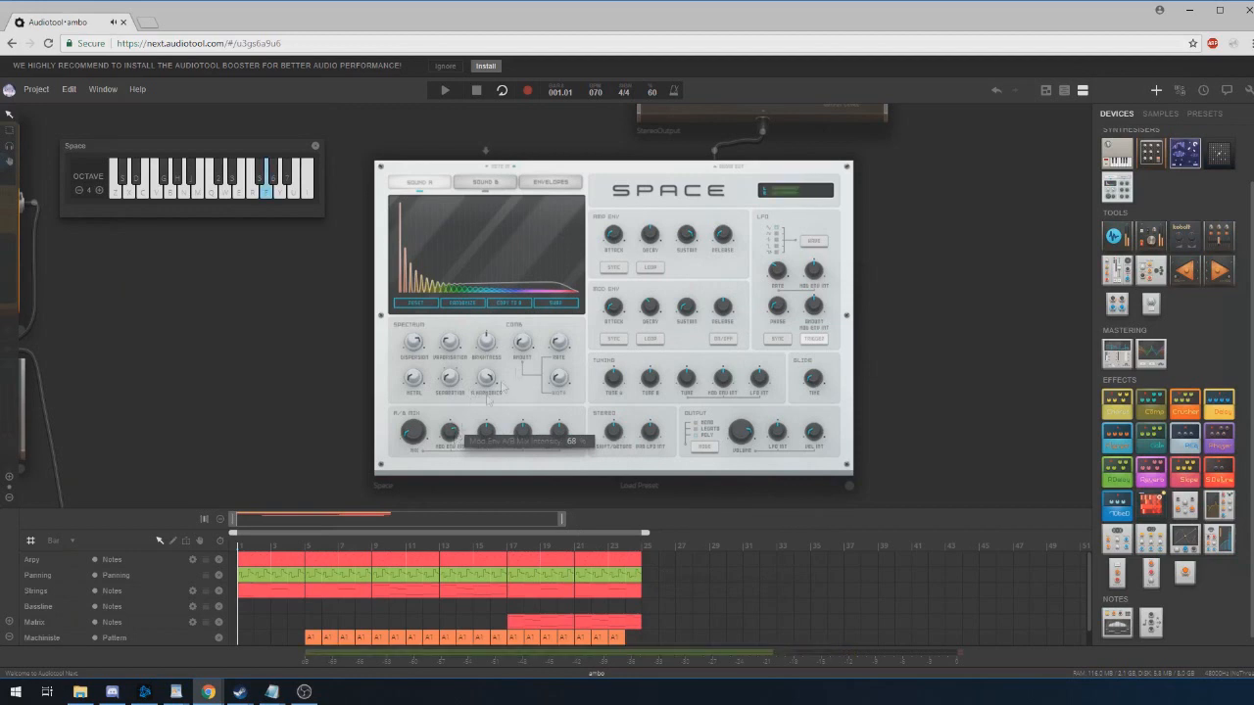
pyautogui.press('t')
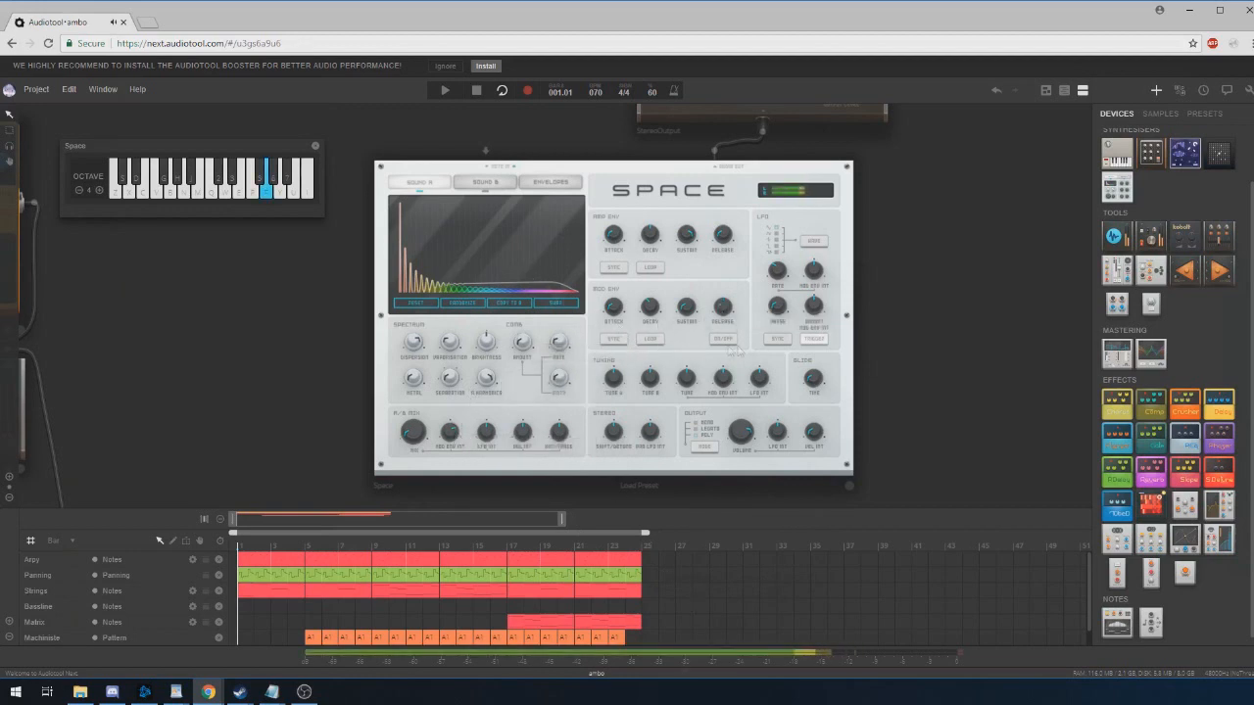
pyautogui.rightClick(456, 437)
pyautogui.click(477, 445)
# Step: Try a higher LFO A/B mix intensity, audition it with a note and reset the intensity
pyautogui.moveTo(487, 432); pyautogui.dragTo(481, 402)
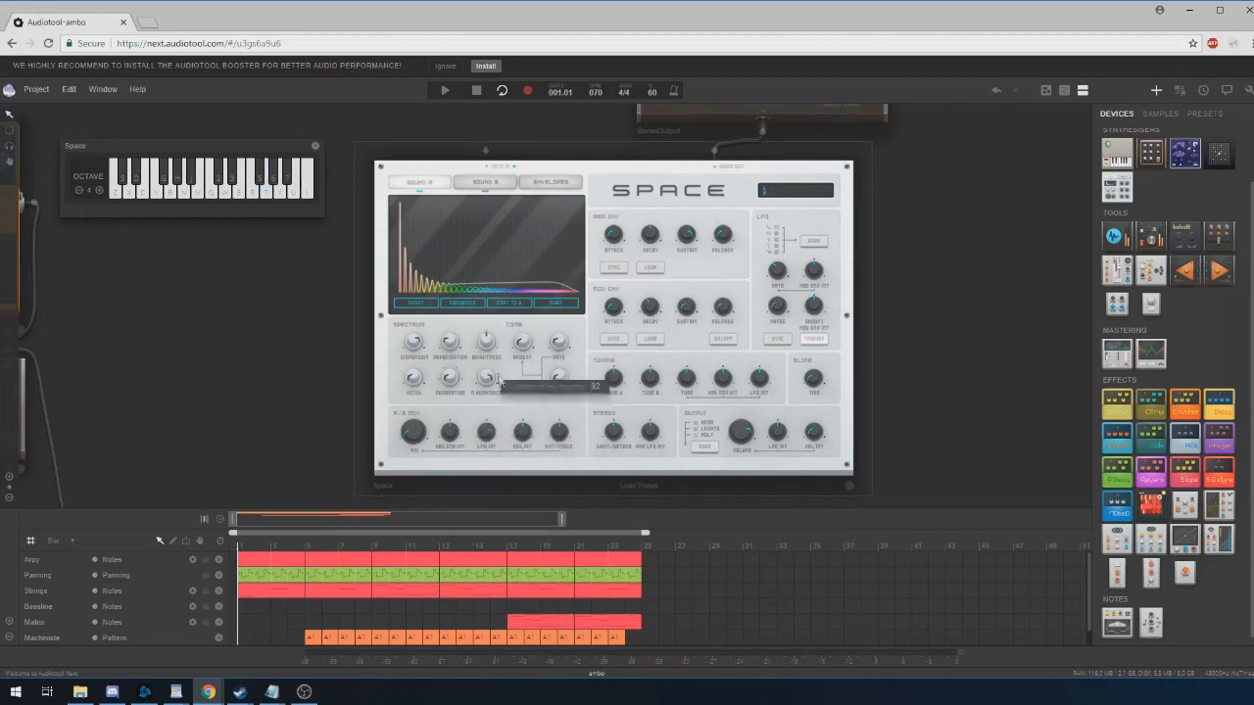
pyautogui.press('t')
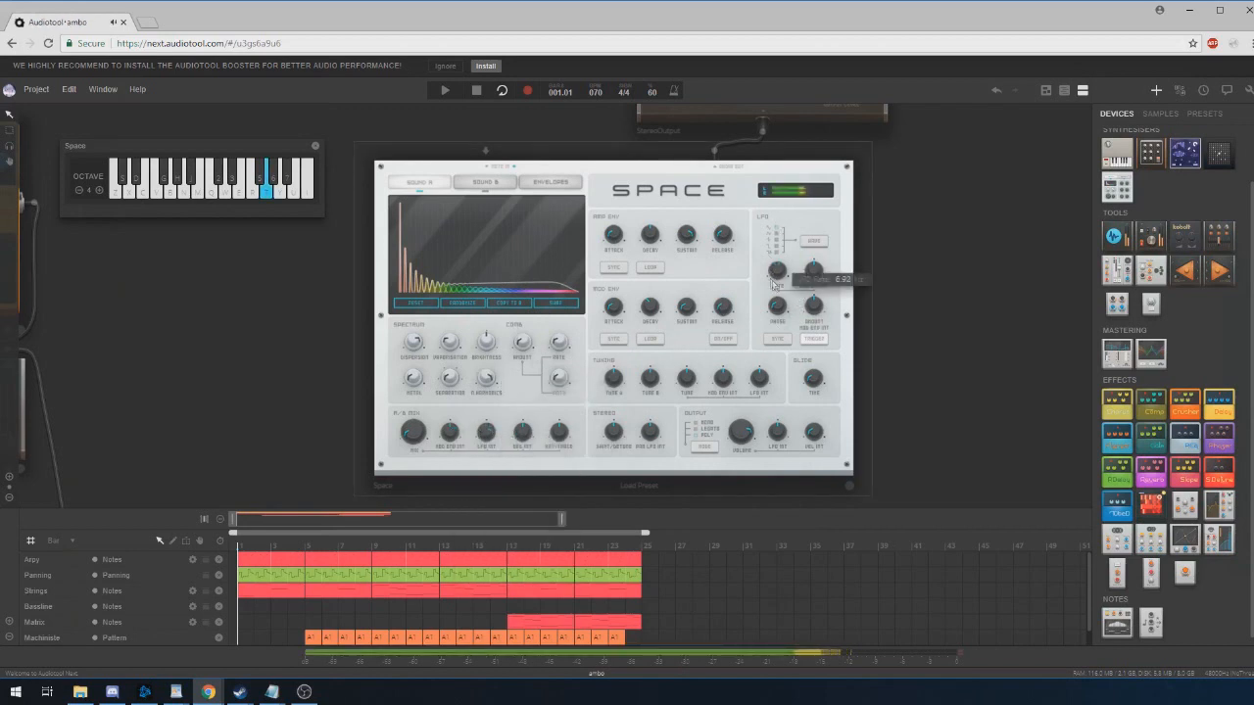
pyautogui.rightClick(492, 431)
pyautogui.click(522, 444)
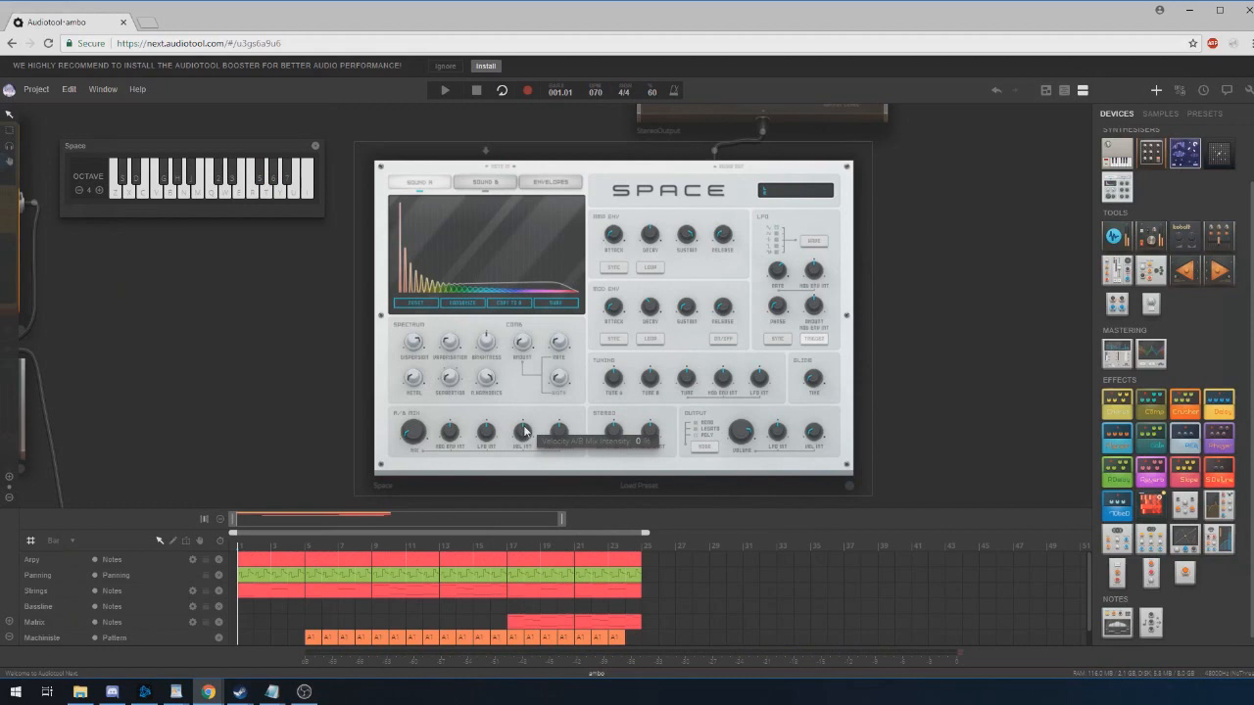
# Step: Play three test notes and show the software keyboard for the Space synthesizer
pyautogui.press('t')
pyautogui.press('y')
pyautogui.press('e')
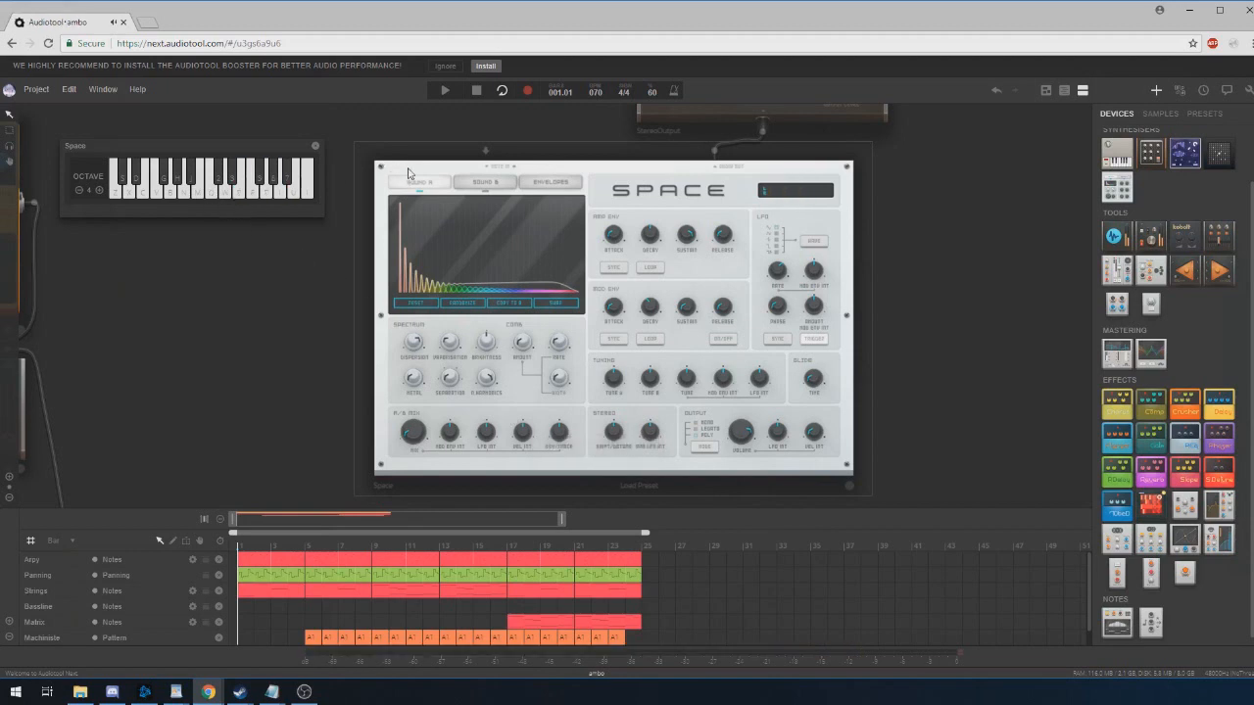
pyautogui.rightClick(409, 173)
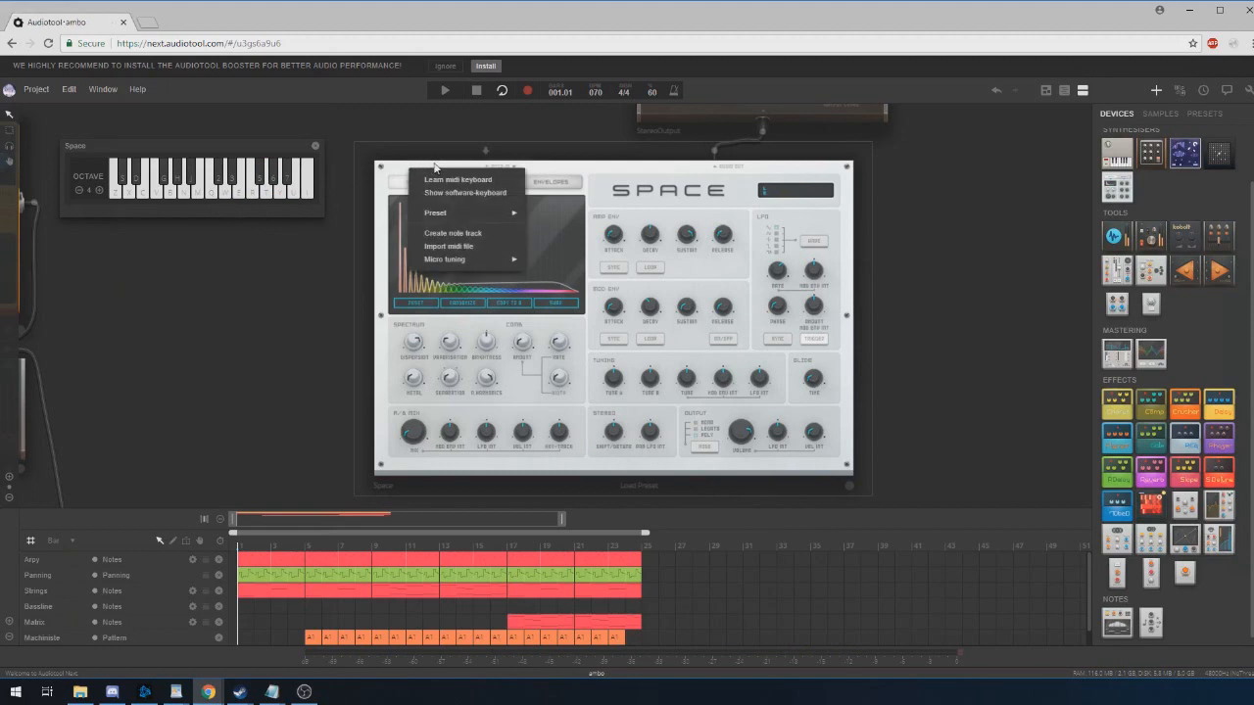
pyautogui.click(473, 193)
# Step: Play individual notes across the software keyboard to audition the synthesizer's response
pyautogui.click(213, 192)
pyautogui.click(246, 194)
pyautogui.click(248, 195)
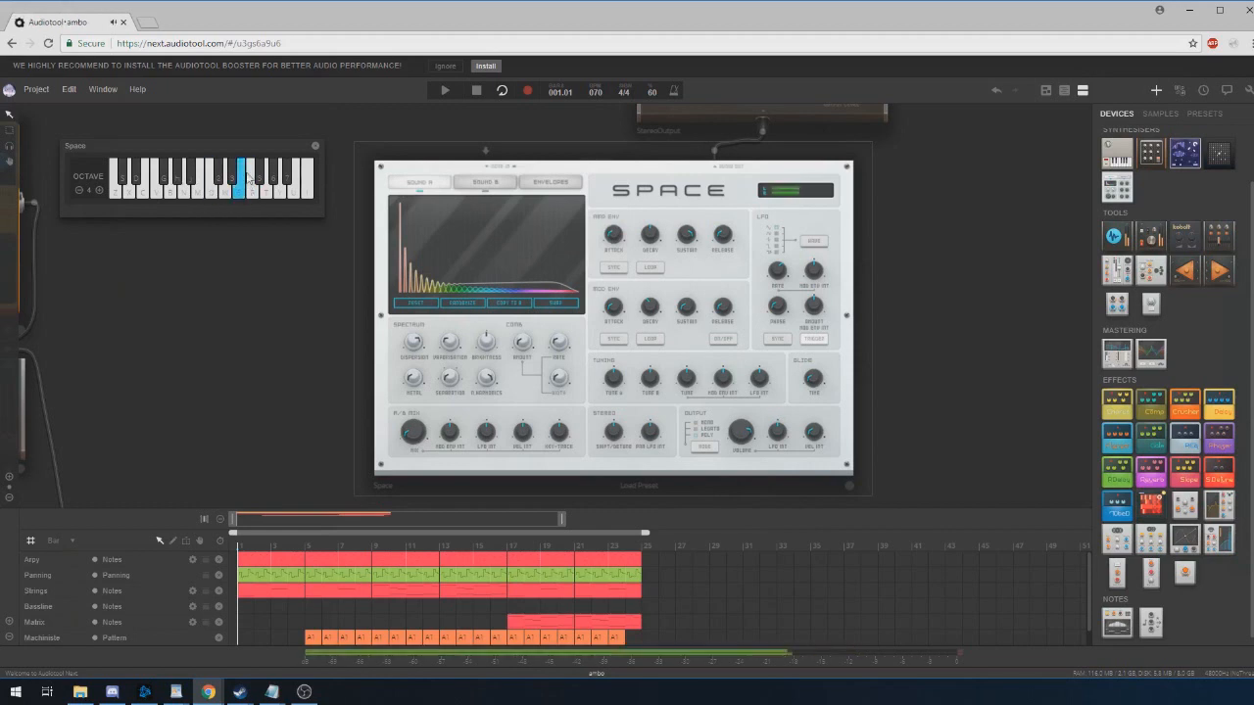
pyautogui.click(224, 194)
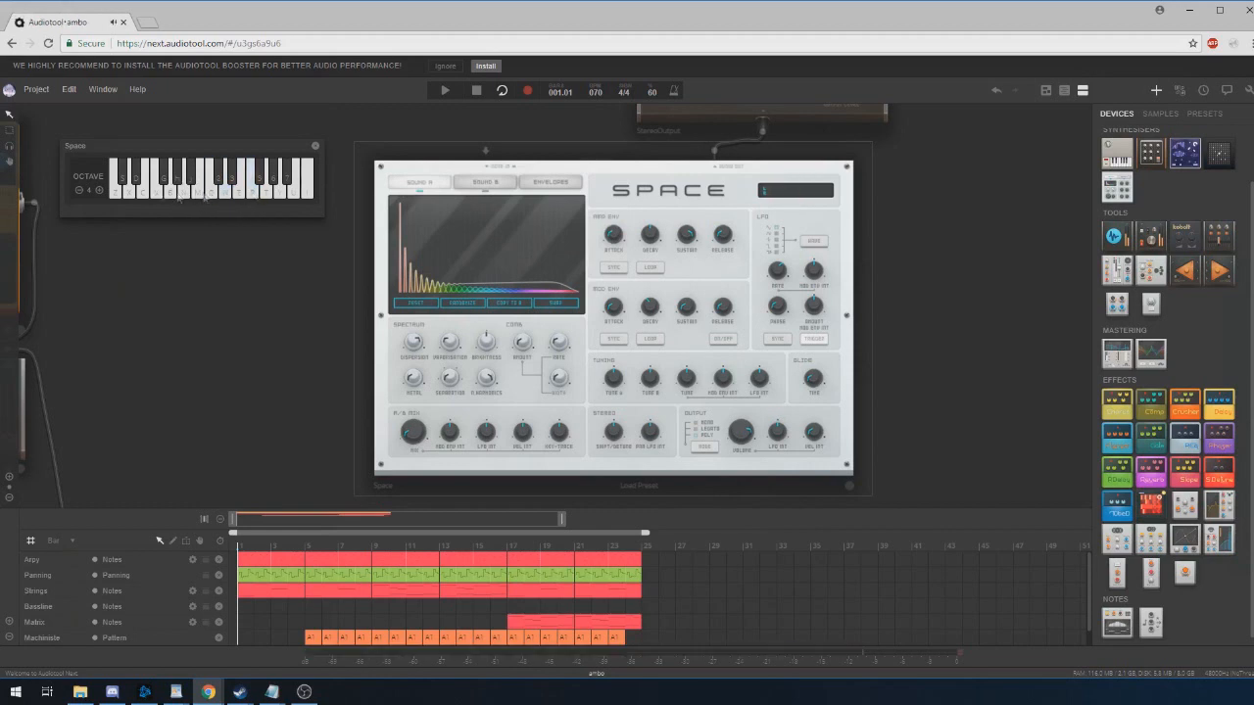
pyautogui.press('r')
pyautogui.press('t')
pyautogui.press('e')
pyautogui.press('r')
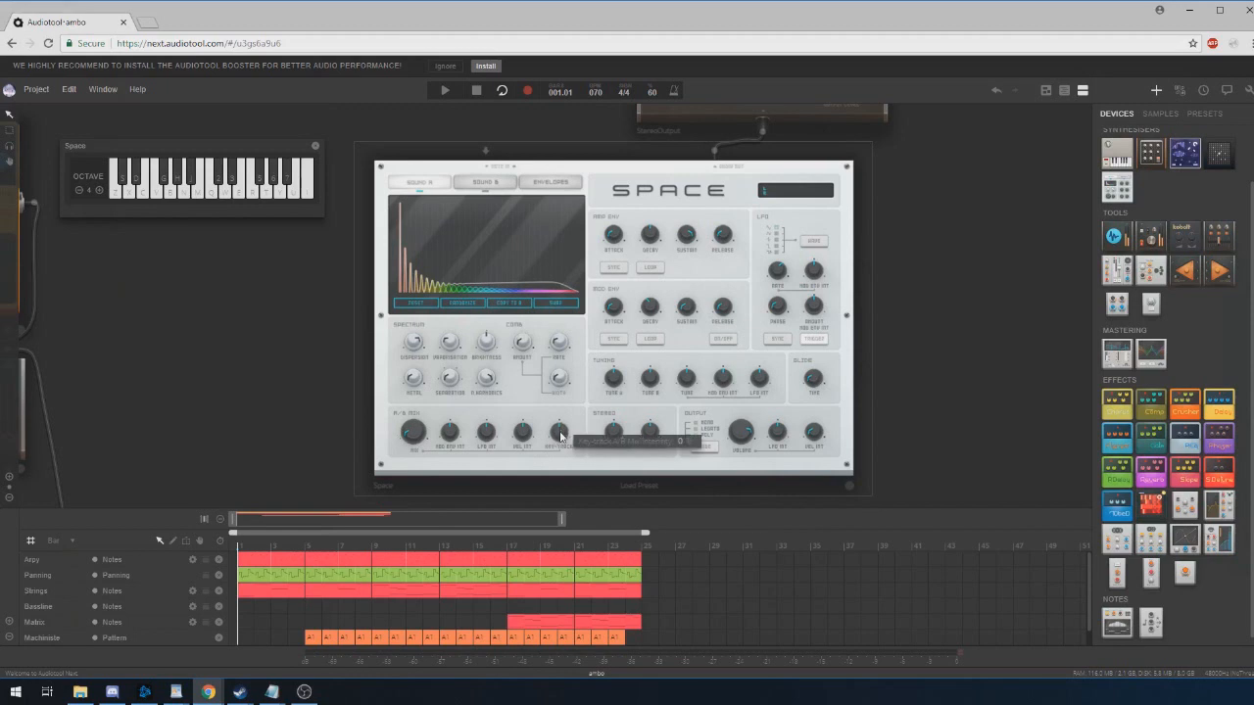
# Step: Raise the key-track A/B mix intensity and play runs of notes in higher and lower octaves
pyautogui.moveTo(561, 435); pyautogui.dragTo(561, 424)
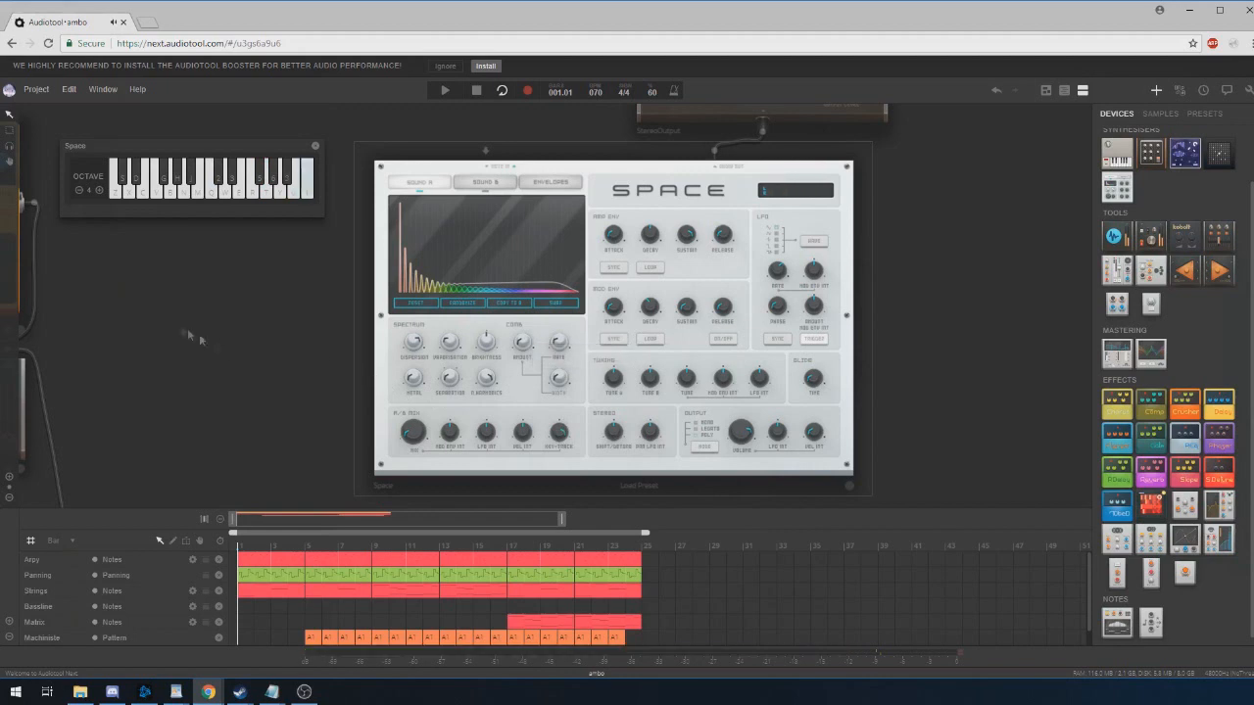
pyautogui.click(98, 190)
pyautogui.moveTo(262, 195); pyautogui.dragTo(306, 193)
pyautogui.click(79, 191)
pyautogui.moveTo(257, 195); pyautogui.dragTo(307, 194)
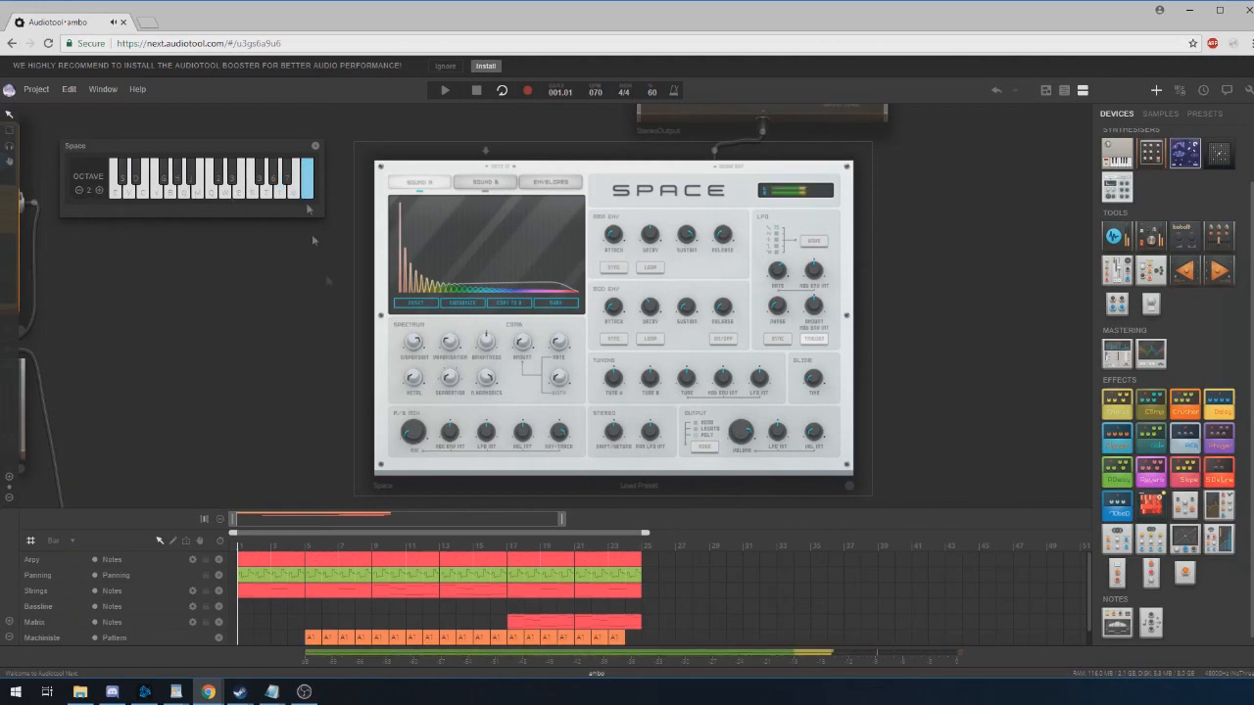
# Step: Reset the key-track A/B mix intensity and play a few test notes
pyautogui.rightClick(563, 432)
pyautogui.click(599, 436)
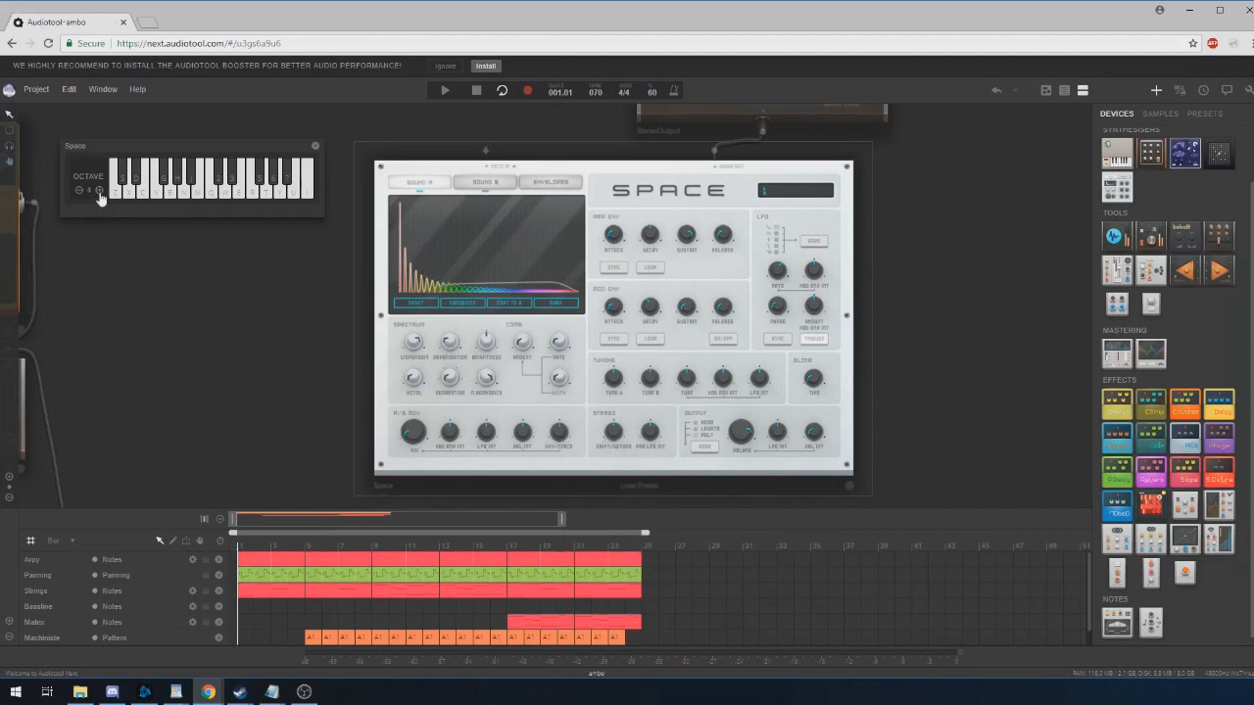
pyautogui.press('u')
pyautogui.press('e')
pyautogui.press('t')
pyautogui.press('u')
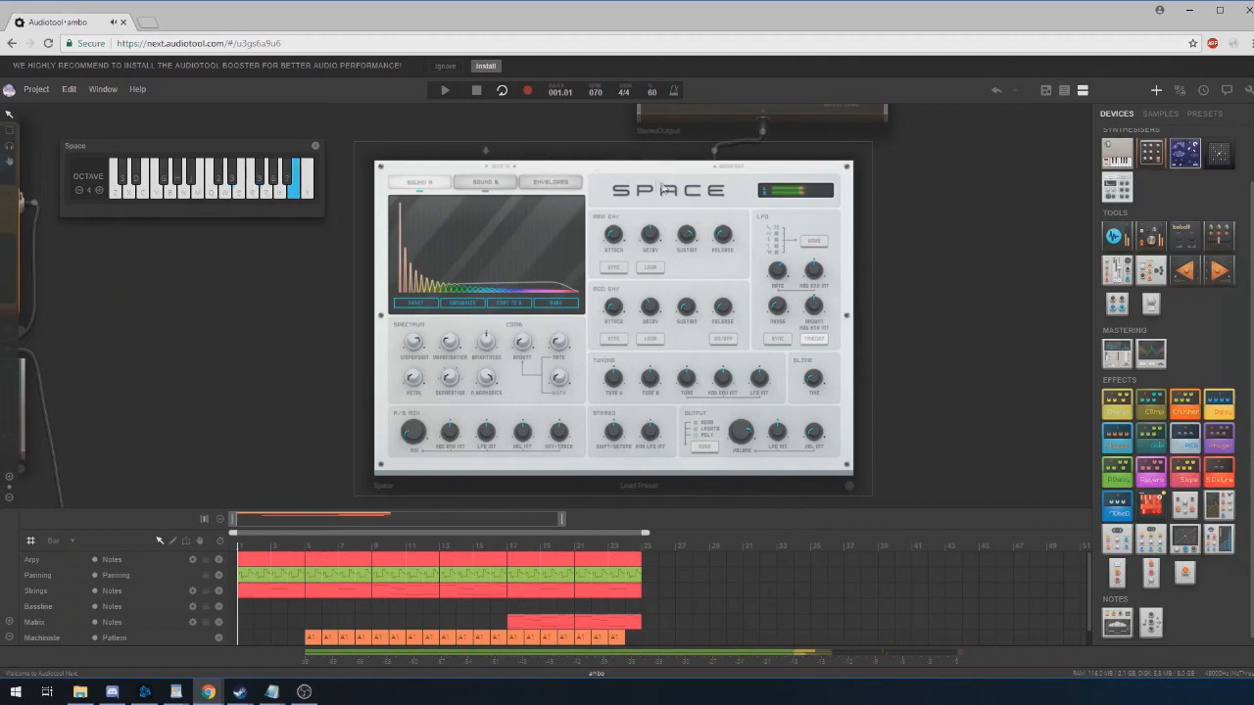
# Step: Turn on looping for the amplitude envelope and play repeated test notes to hear it
pyautogui.press('e')
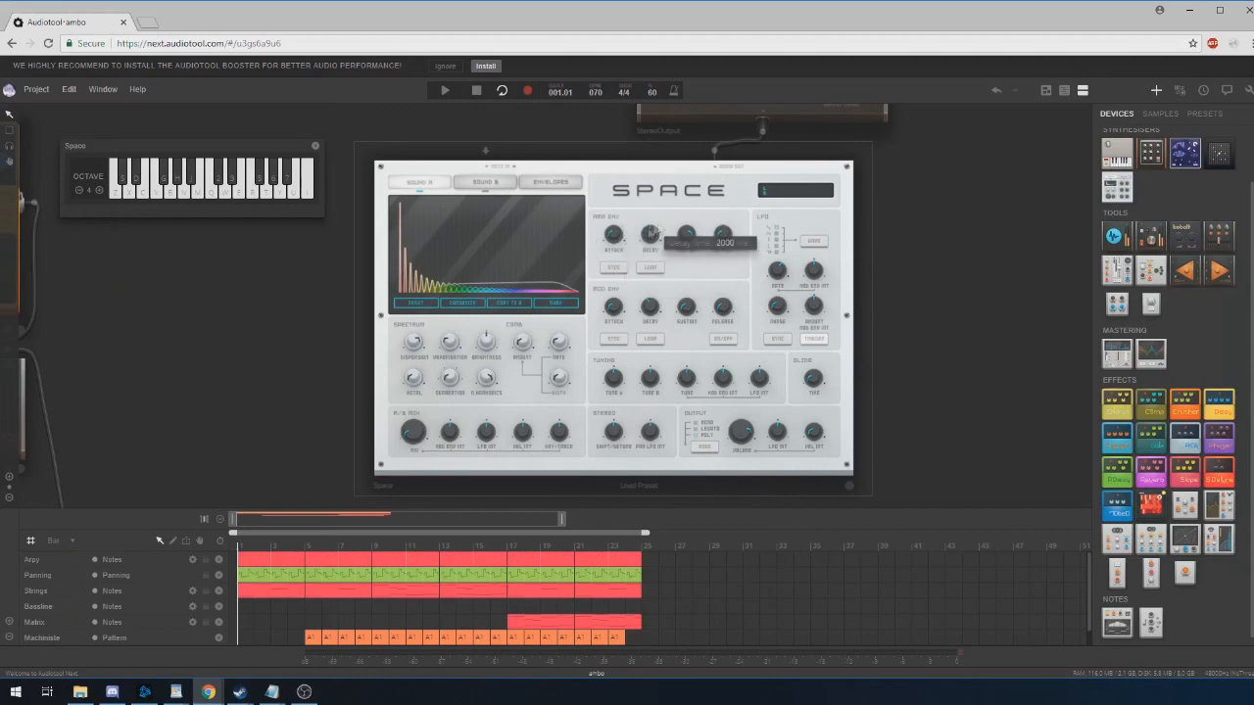
pyautogui.click(650, 271)
pyautogui.press('t')
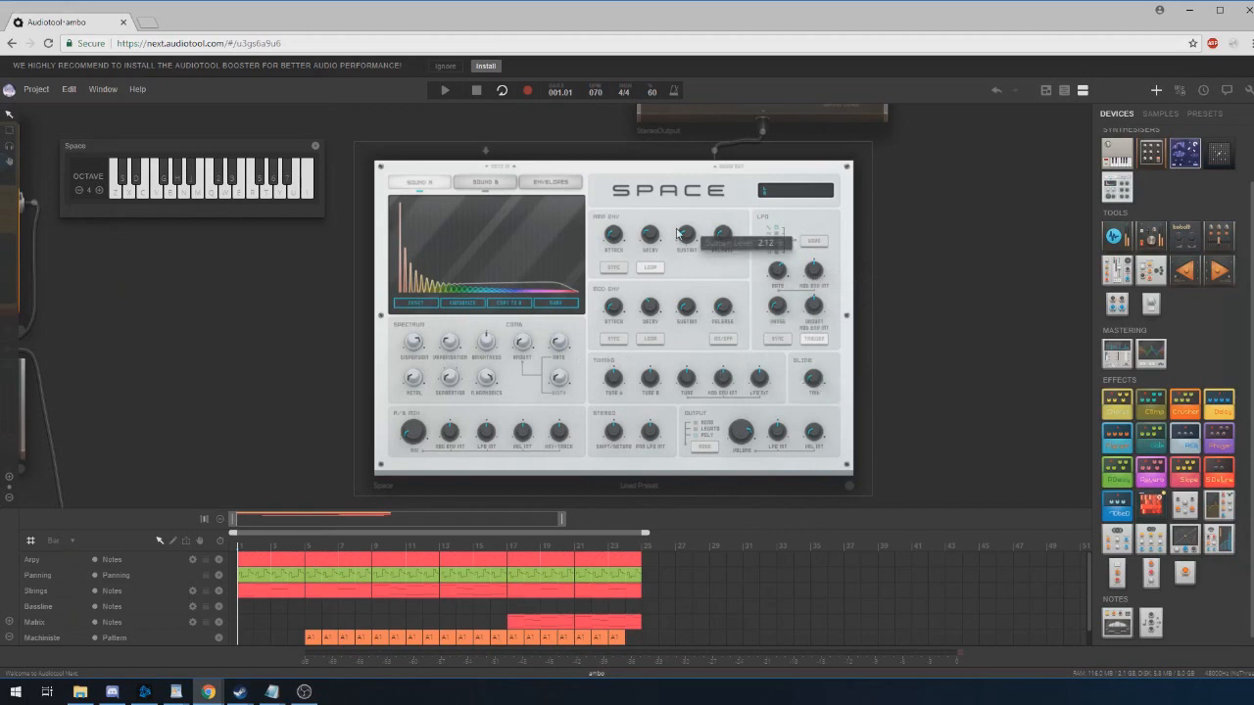
pyautogui.press('t')
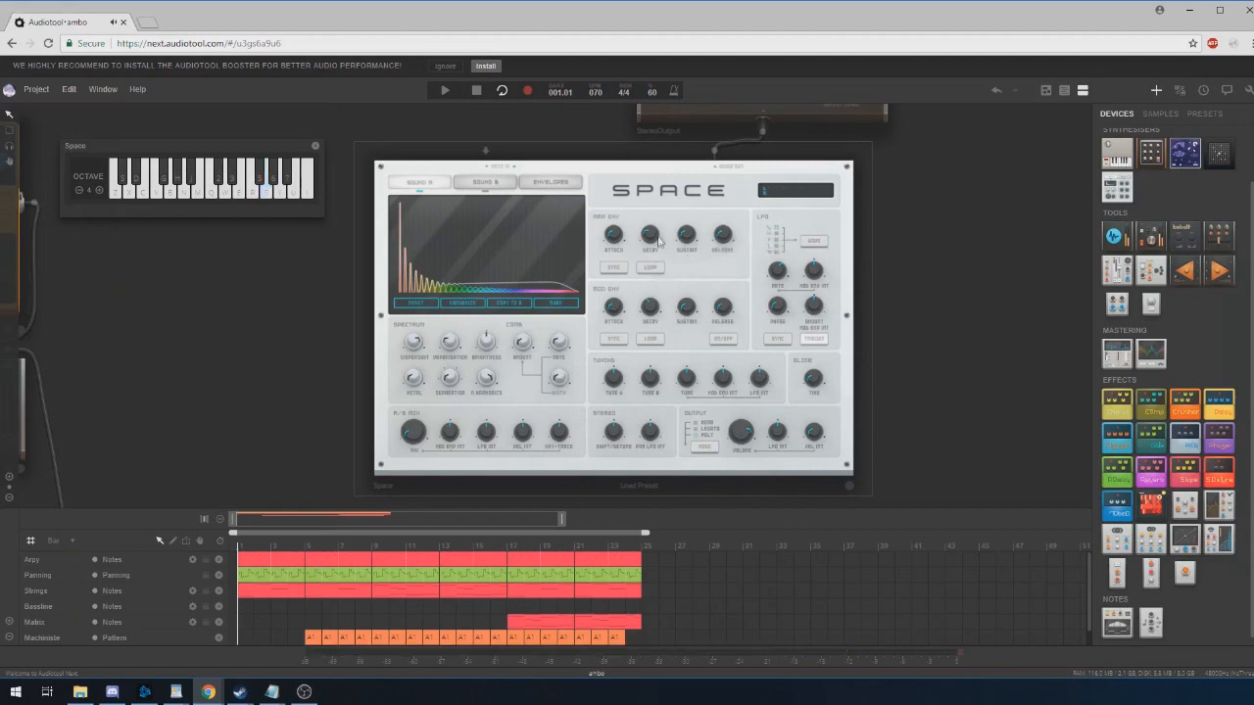
pyautogui.press('t')
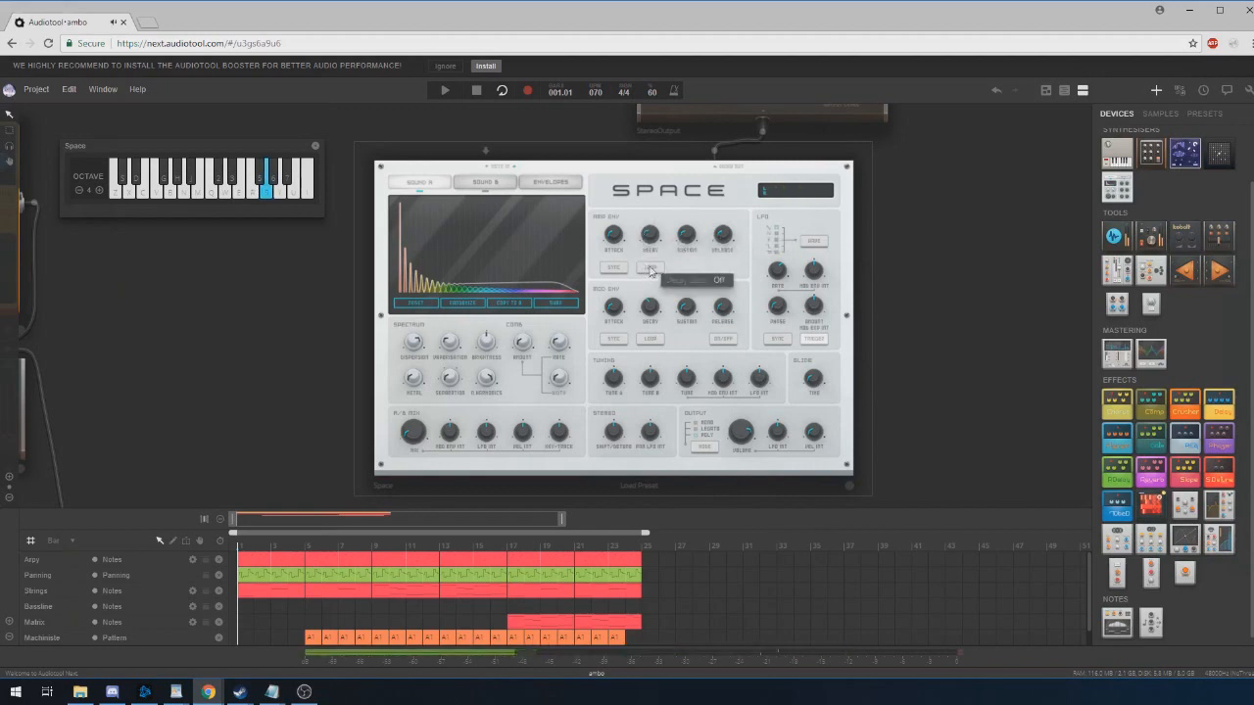
pyautogui.press('t')
pyautogui.press('t')
# Step: Raise the amplitude envelope's sustain level and toggle its loop and sync settings
pyautogui.moveTo(686, 247); pyautogui.dragTo(694, 200)
pyautogui.click(653, 267)
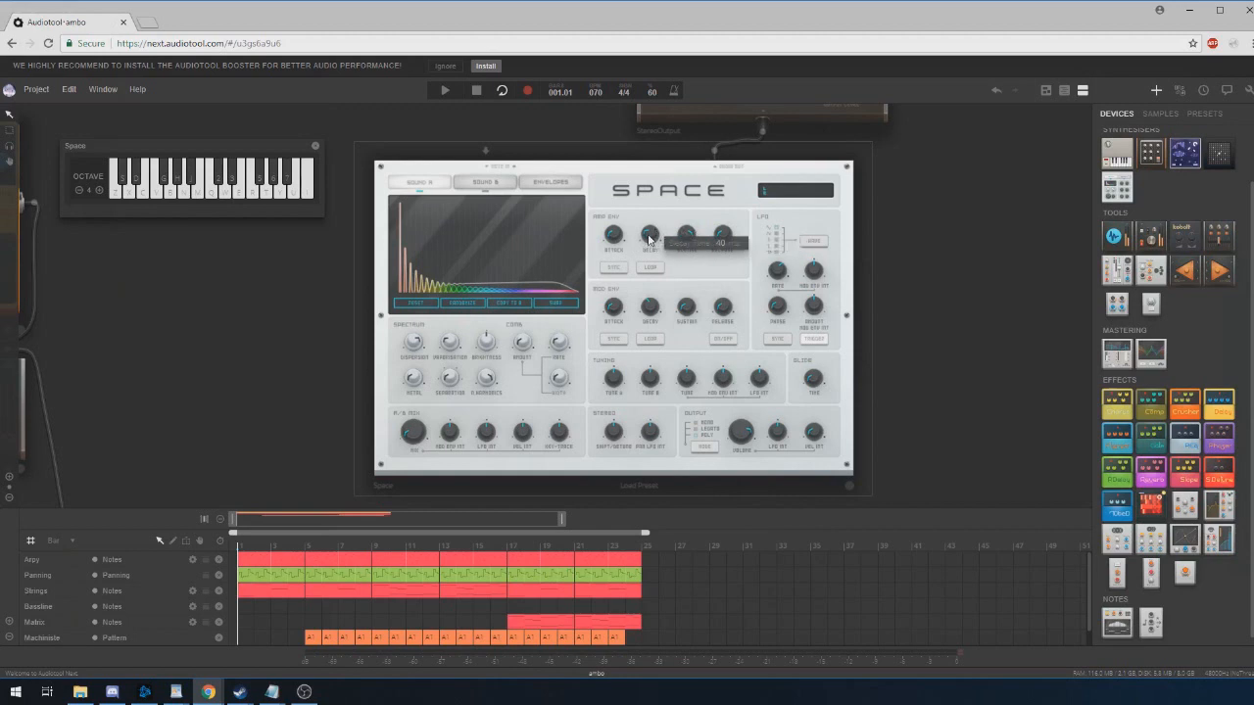
pyautogui.click(613, 267)
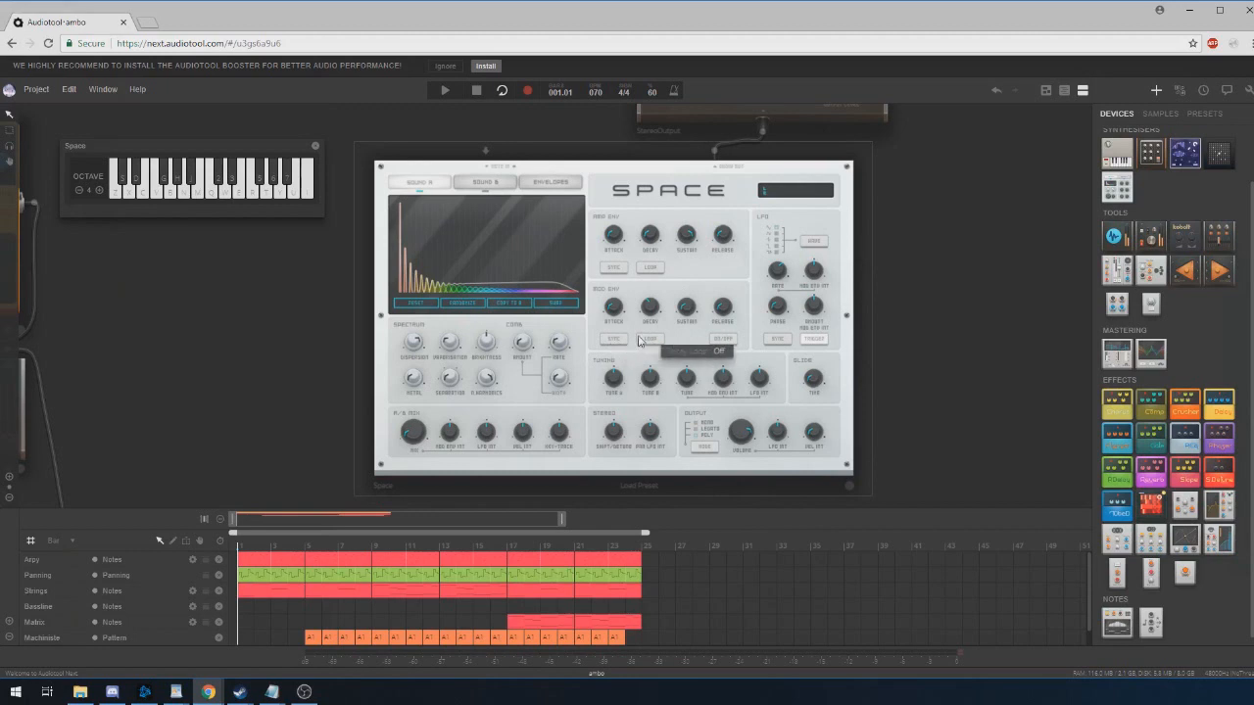
# Step: Show the envelope graphs, lower the amplitude envelope's attack slope and sustain level, and play test notes
pyautogui.click(551, 184)
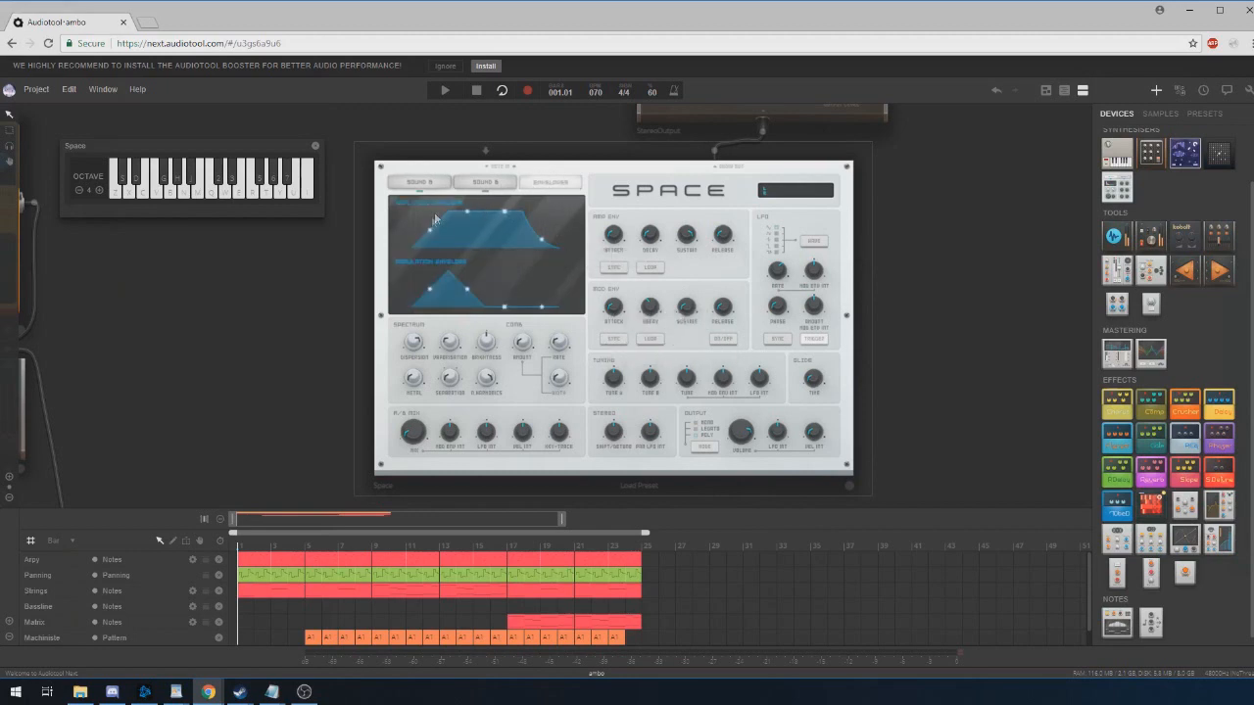
pyautogui.moveTo(428, 231); pyautogui.dragTo(436, 248)
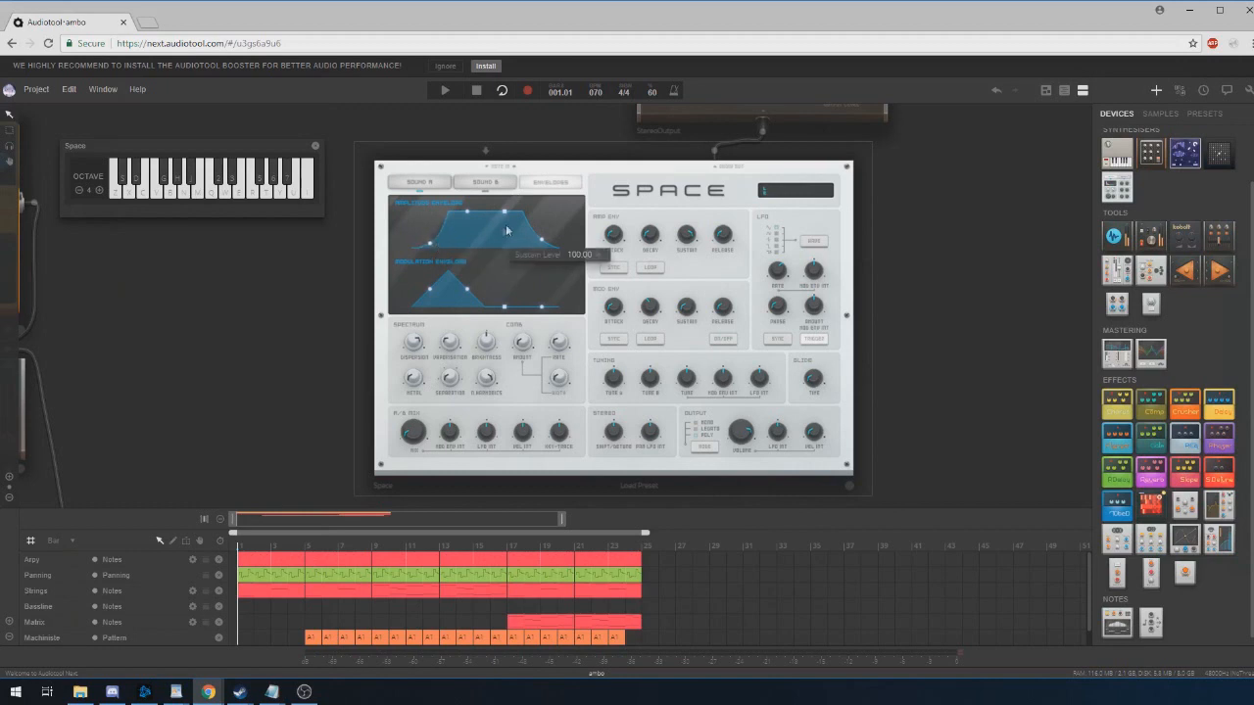
pyautogui.moveTo(506, 216); pyautogui.dragTo(464, 251)
pyautogui.press('y')
pyautogui.press('y')
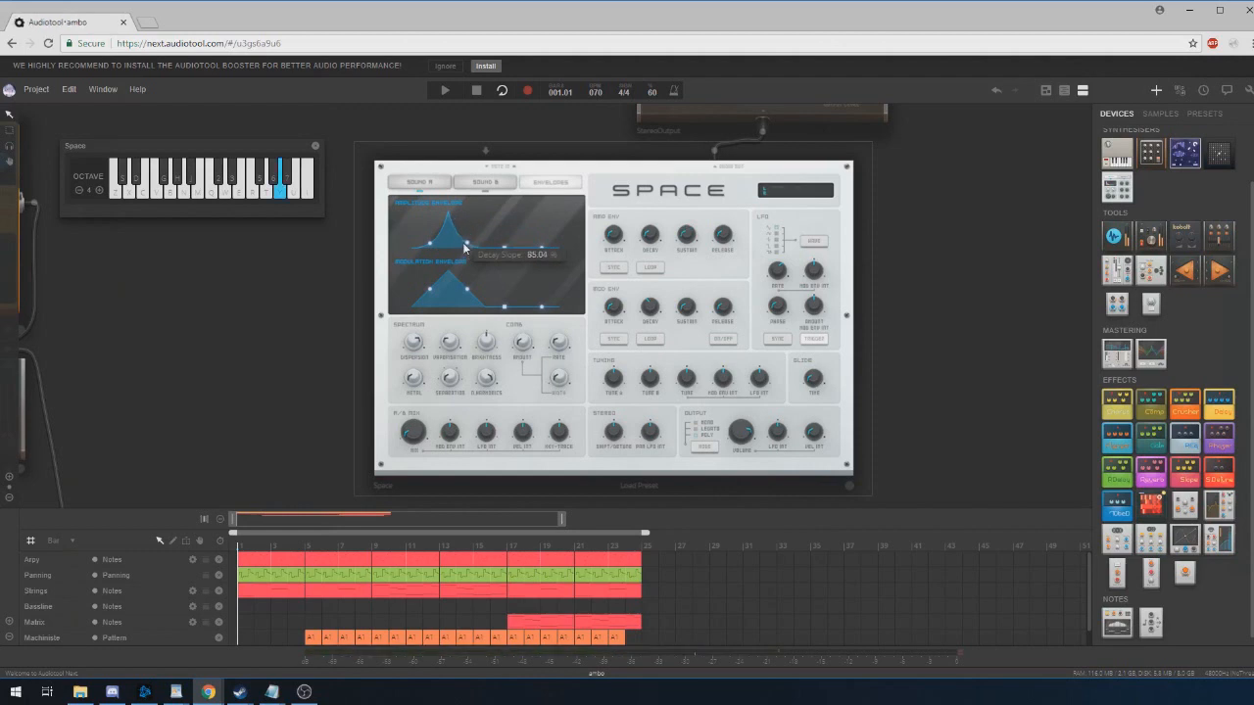
pyautogui.press('y')
# Step: Lengthen the amplitude envelope's decay, raise its attack slope to 100%, and play test notes
pyautogui.moveTo(651, 237); pyautogui.dragTo(656, 208)
pyautogui.press('y')
pyautogui.moveTo(466, 238); pyautogui.dragTo(442, 225)
pyautogui.press('y')
pyautogui.press('e')
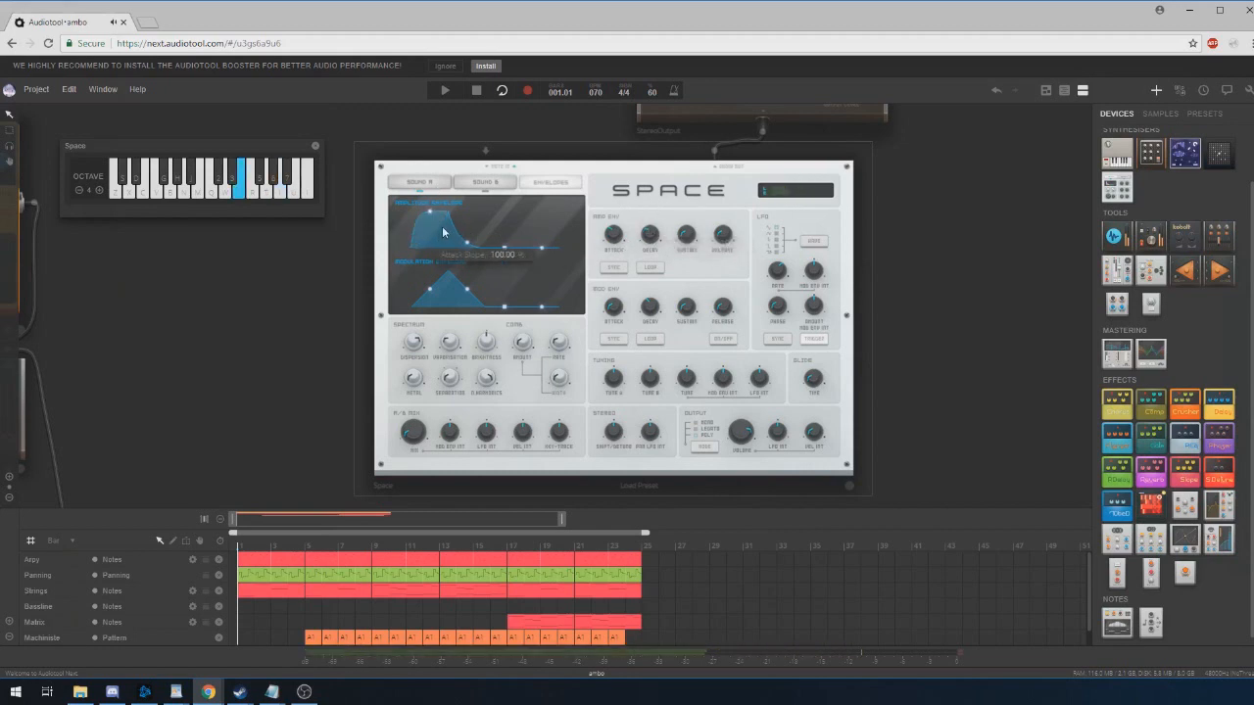
# Step: Reload the session after the lost server connection and move the Space software keyboard clear of the synthesizer
pyautogui.rightClick(623, 194)
pyautogui.moveTo(680, 235)
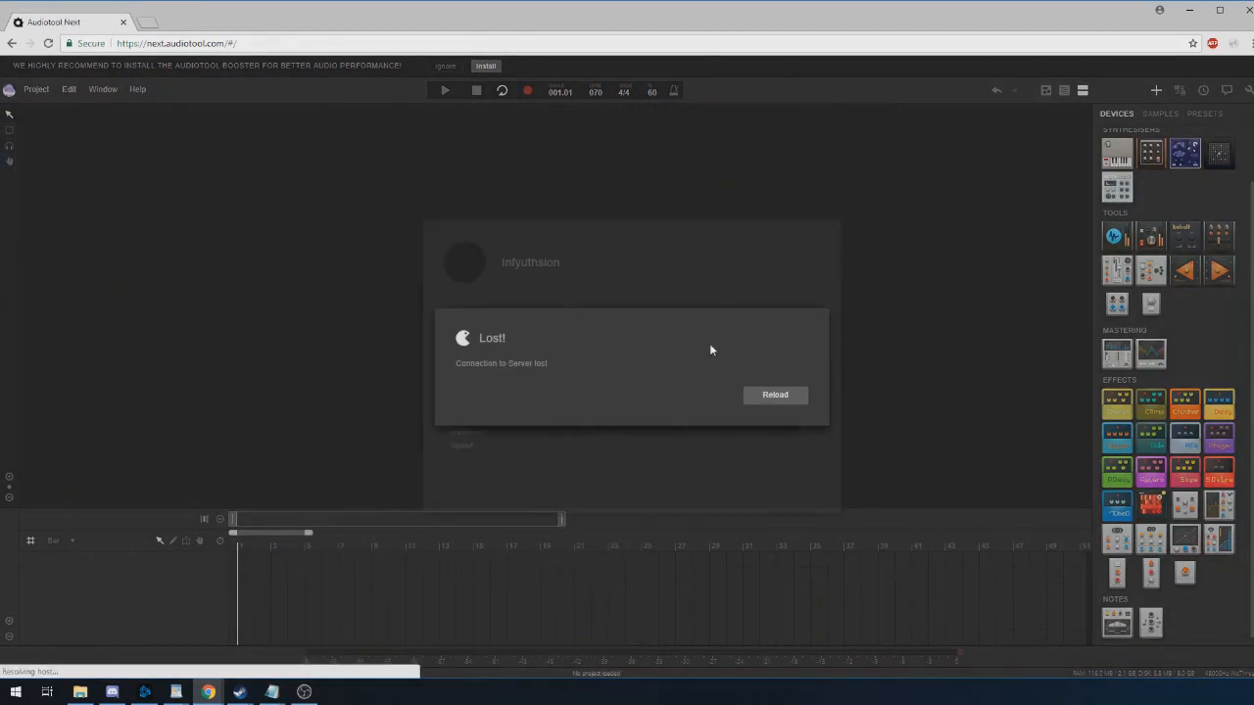
pyautogui.click(782, 398)
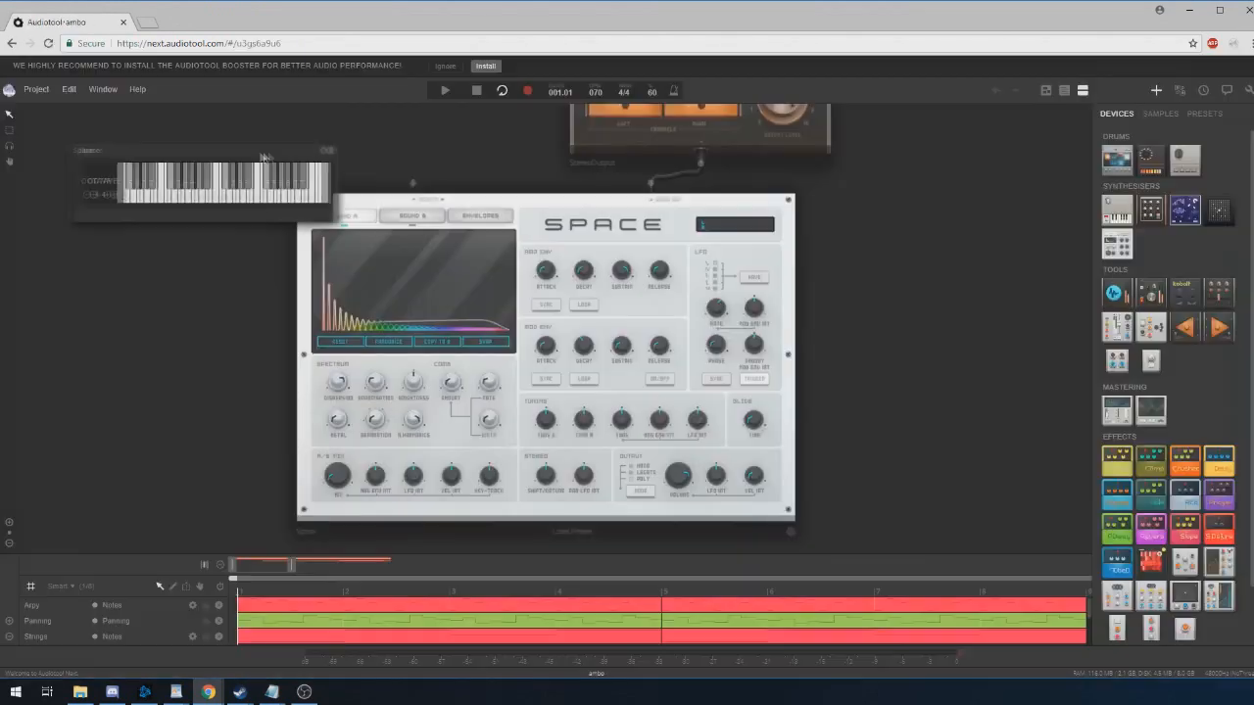
pyautogui.moveTo(282, 168); pyautogui.dragTo(229, 129)
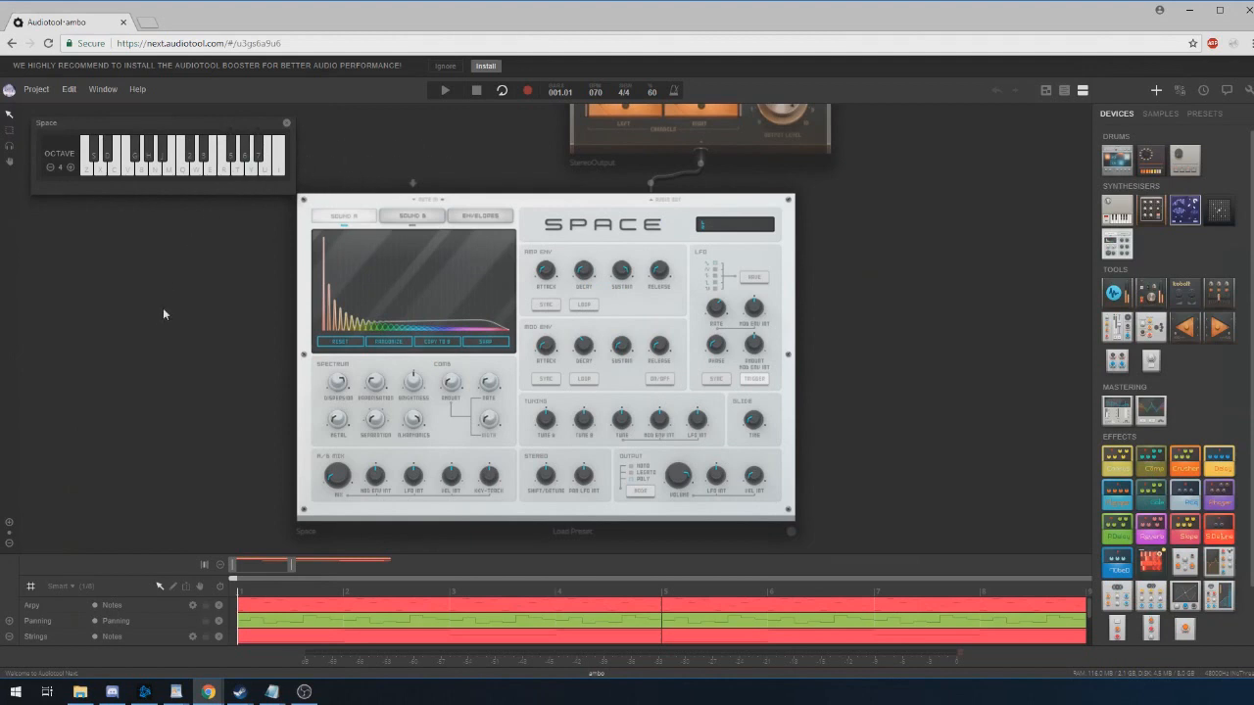
# Step: Play individual notes to audition the reloaded Space synthesizer before changing its tuning
pyautogui.press('y')
pyautogui.press('e')
pyautogui.press('r')
pyautogui.press('t')
pyautogui.press('w')
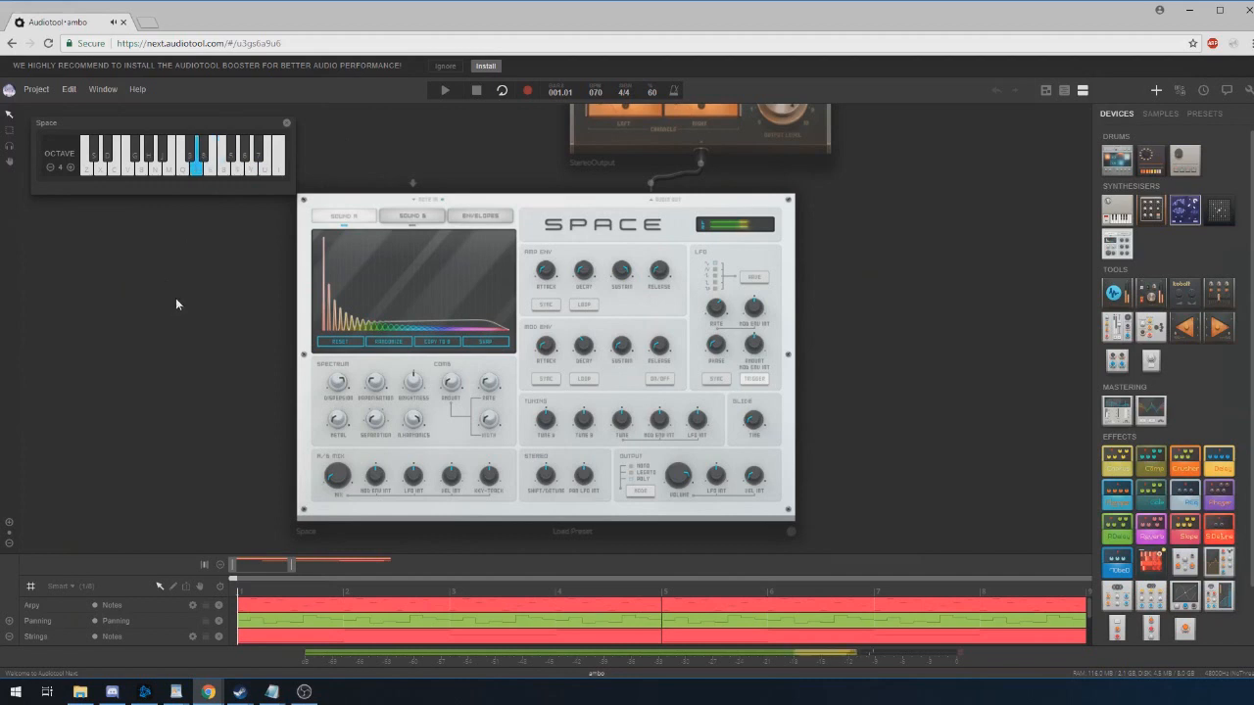
pyautogui.press('u')
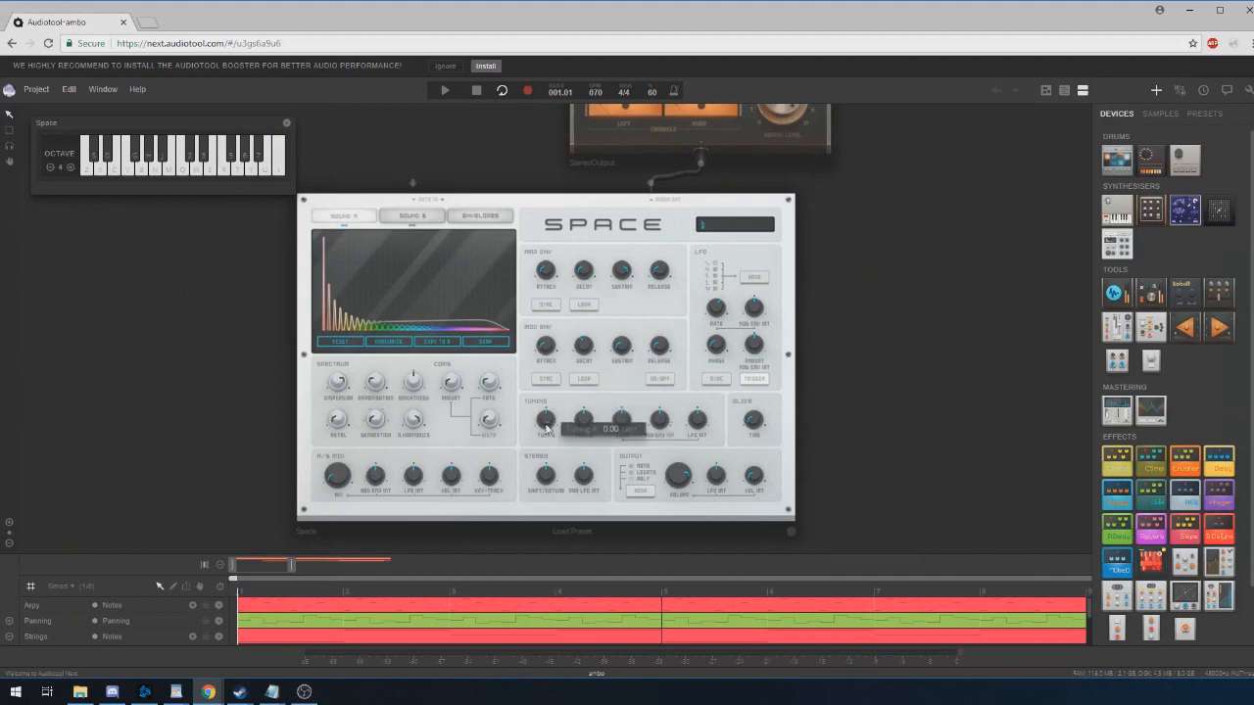
pyautogui.press('e')
pyautogui.press('t')
pyautogui.press('u')
pyautogui.press('u')
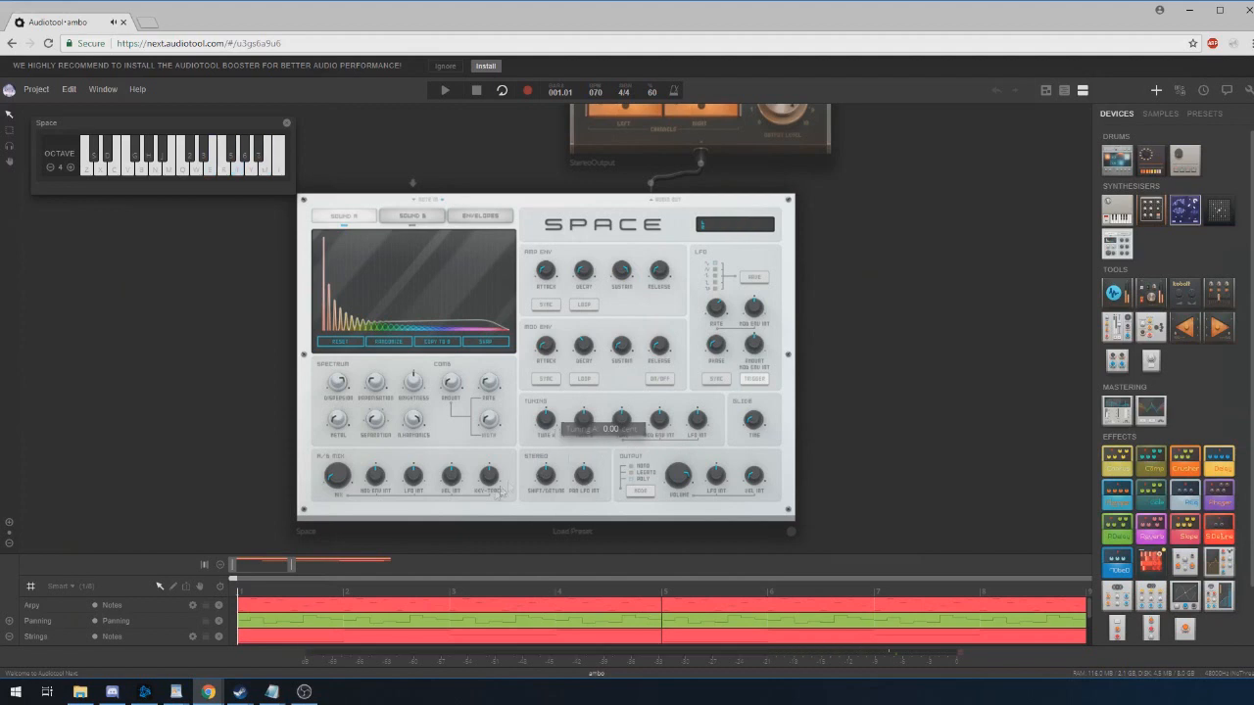
# Step: Raise the A/B mix and play test notes with both sounds blended
pyautogui.moveTo(334, 486); pyautogui.dragTo(350, 393)
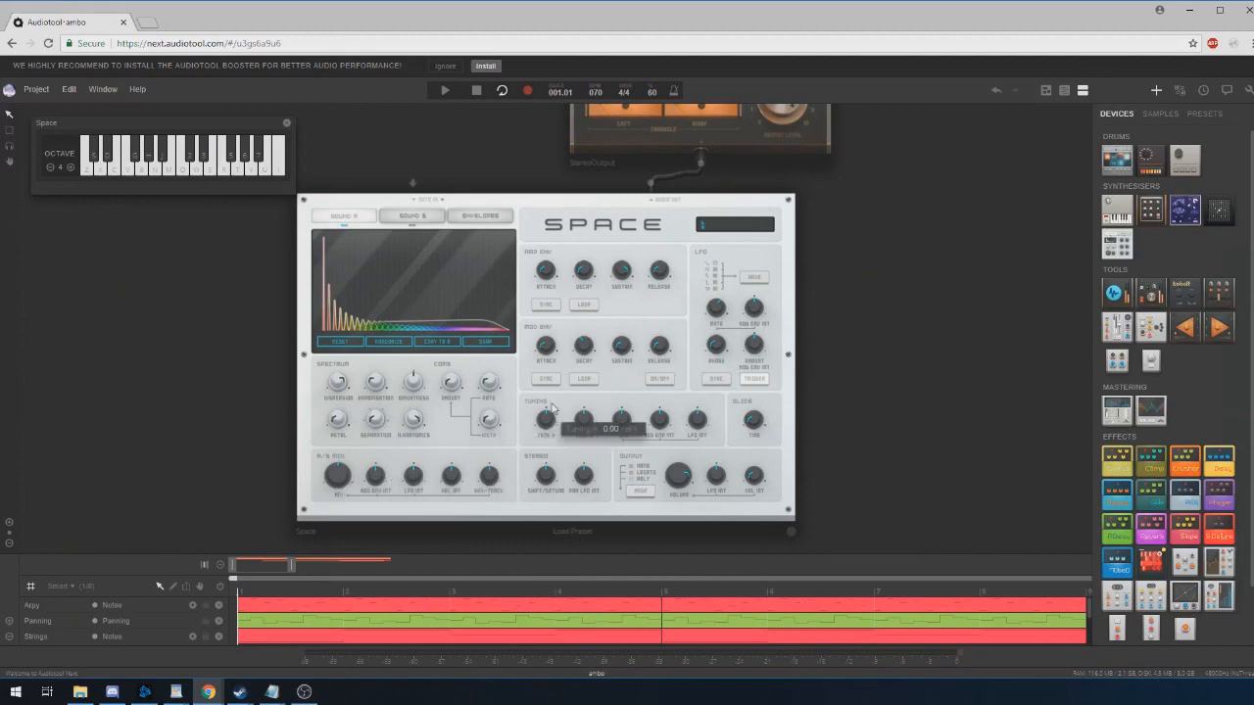
pyautogui.press('t')
pyautogui.press('u')
pyautogui.press('e')
pyautogui.press('t')
# Step: Raise sound B's tuning in stages and play test notes against sound A
pyautogui.moveTo(582, 422)
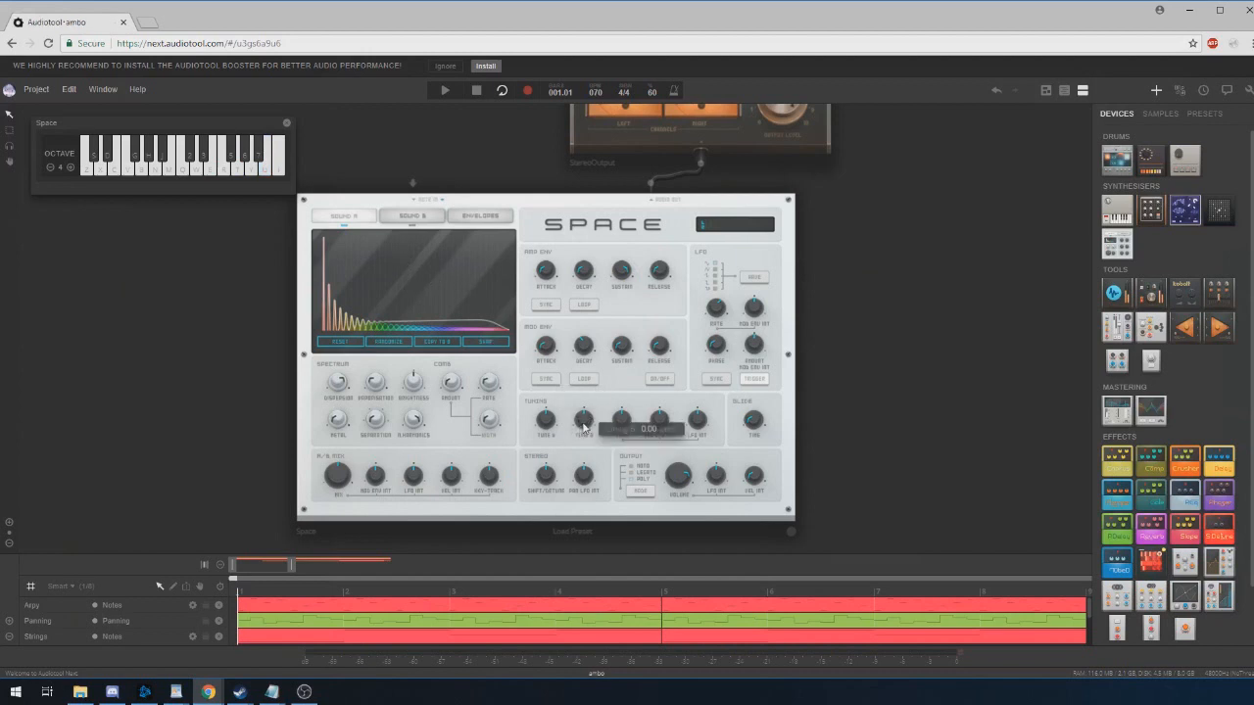
pyautogui.moveTo(583, 426); pyautogui.dragTo(580, 423)
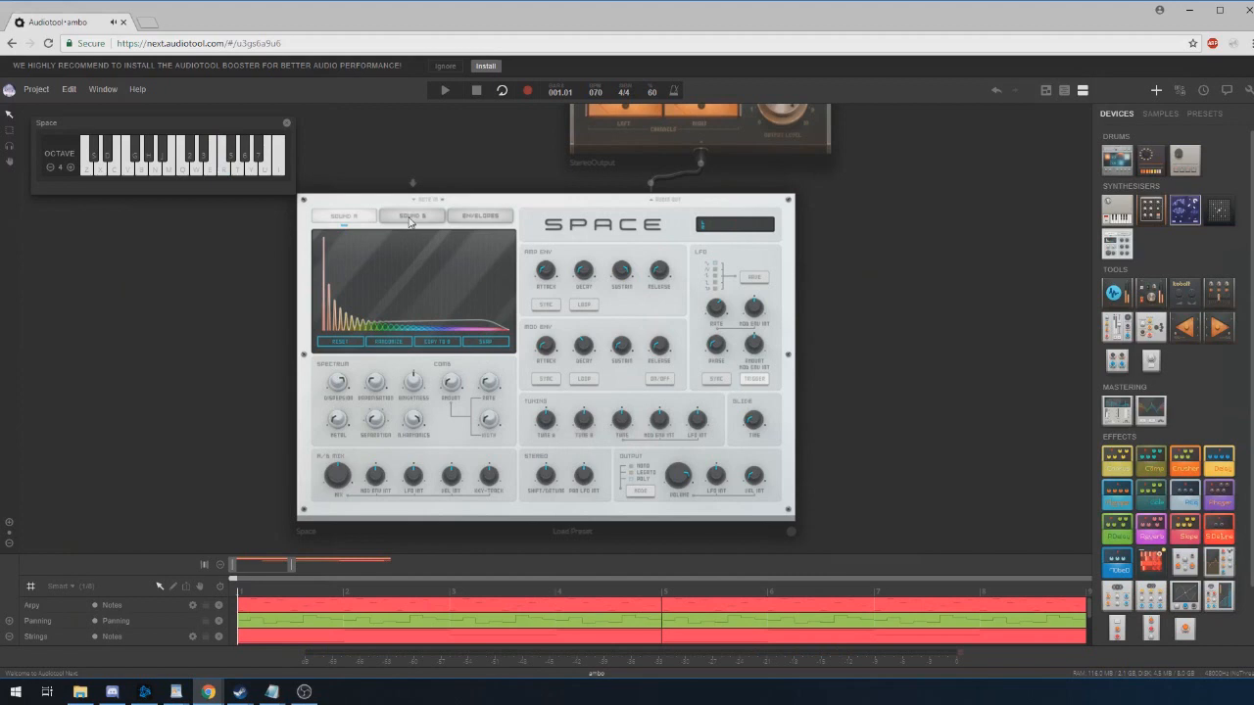
pyautogui.press('r')
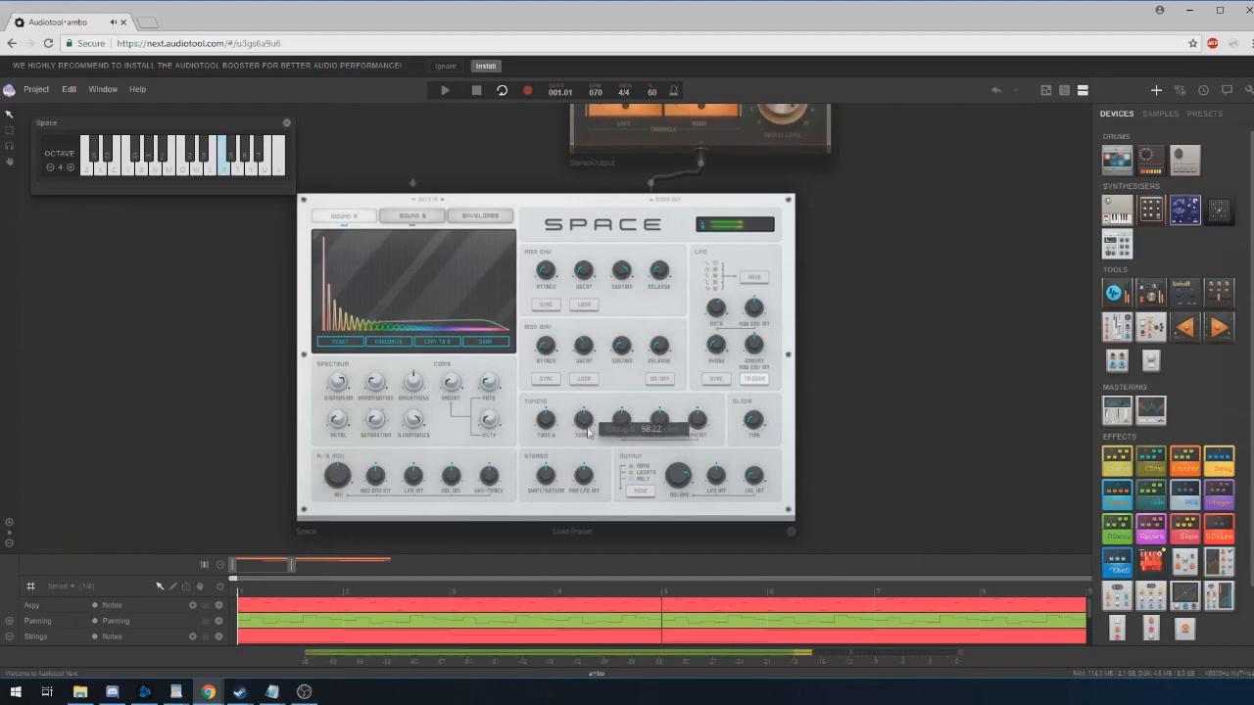
pyautogui.moveTo(585, 422); pyautogui.dragTo(569, 89)
pyautogui.press('r')
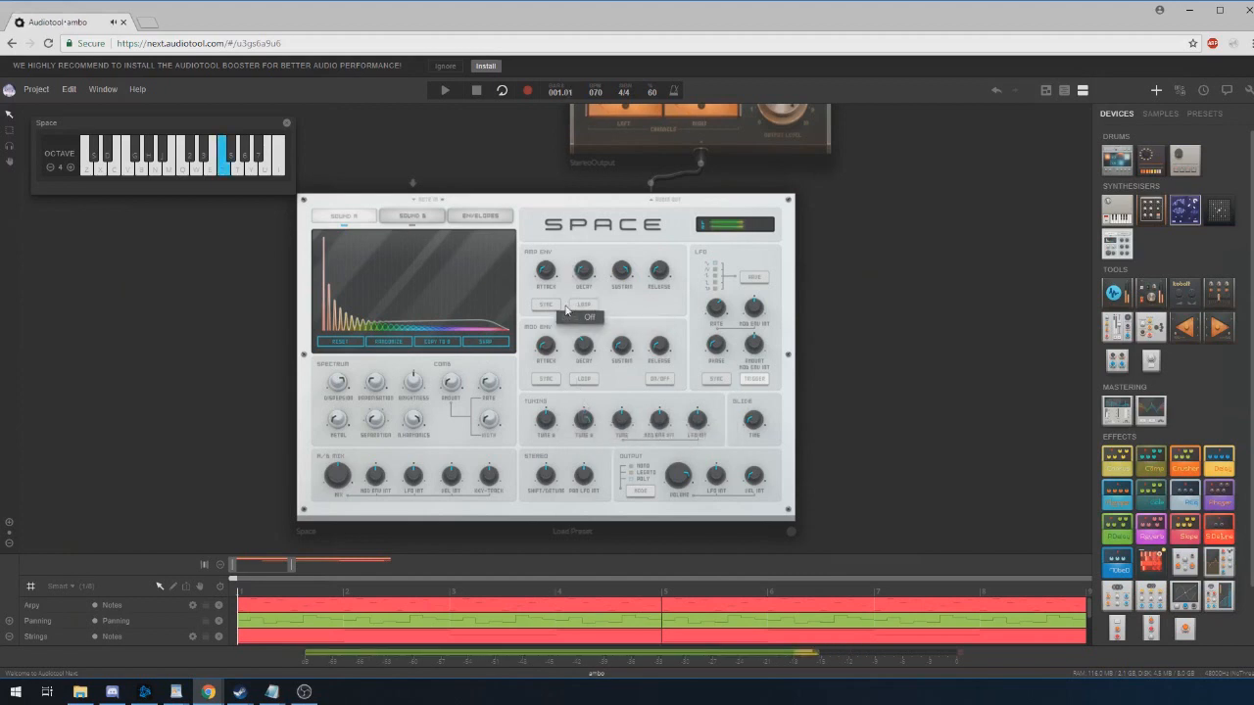
pyautogui.press('y')
pyautogui.press('e')
# Step: Copy sound A's spectrum to sound B, reset sound B's tuning, and play test notes
pyautogui.click(412, 217)
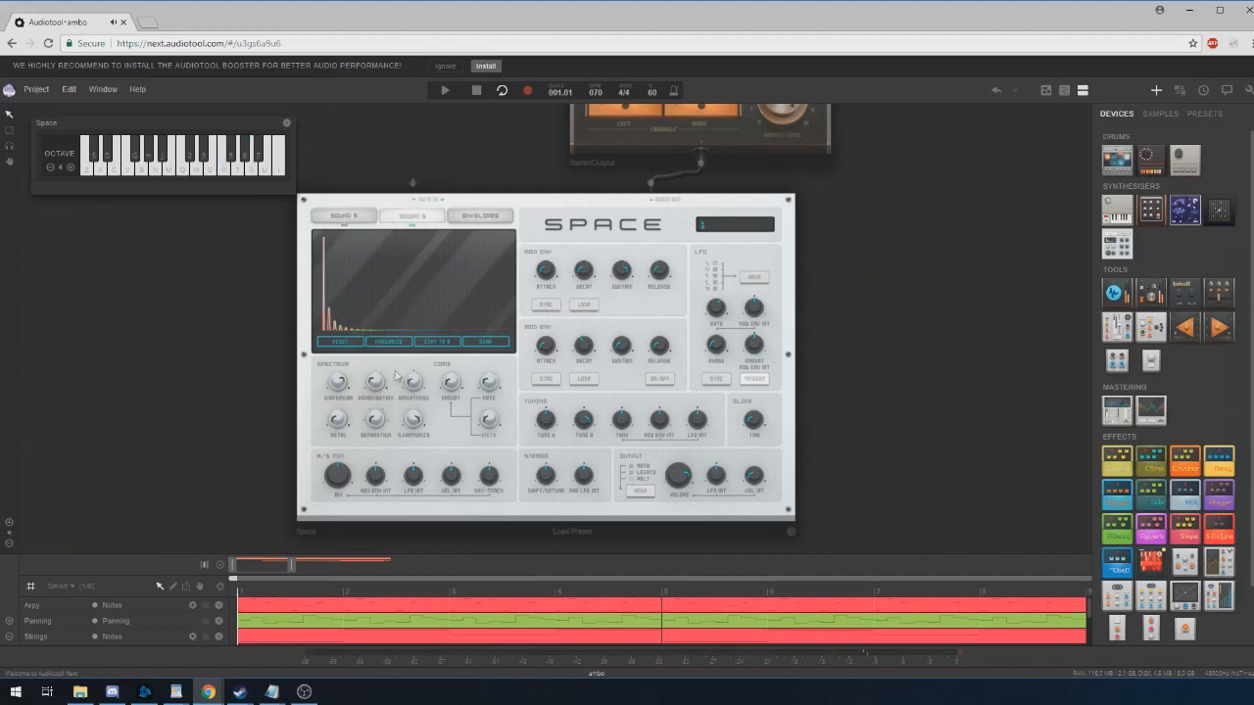
pyautogui.click(348, 216)
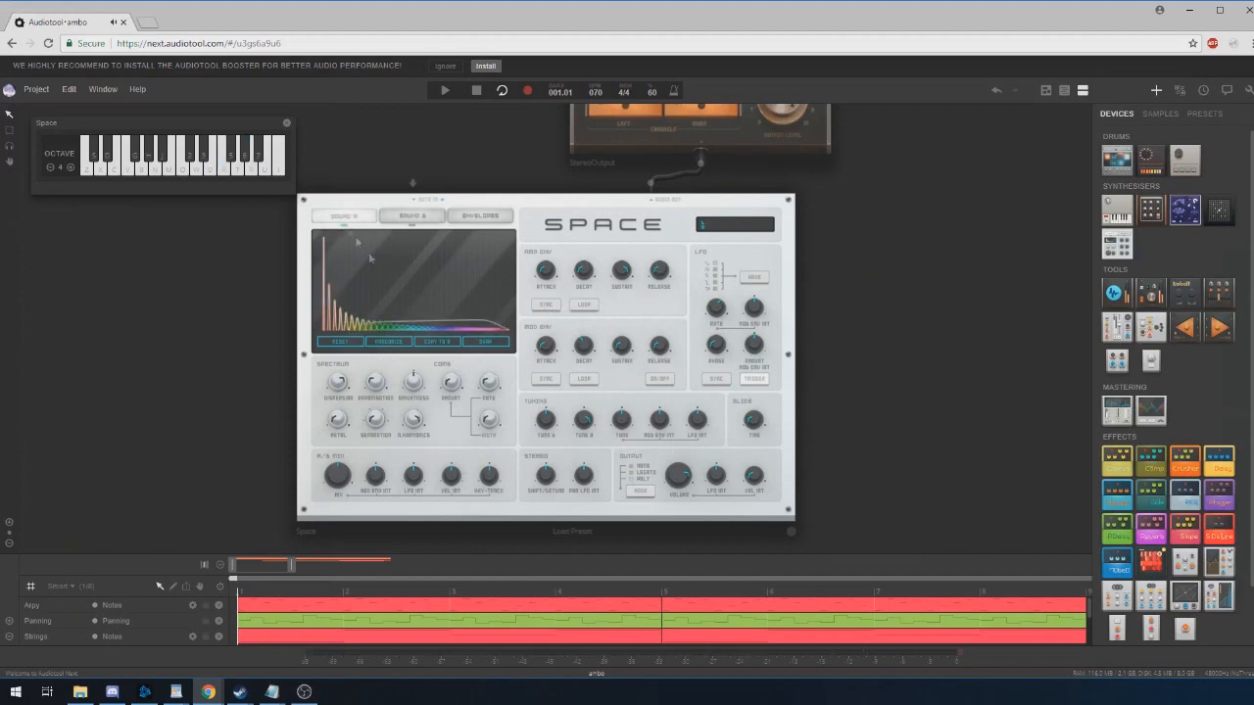
pyautogui.rightClick(588, 422)
pyautogui.click(606, 429)
pyautogui.press('y')
pyautogui.click(403, 217)
pyautogui.press('y')
pyautogui.press('e')
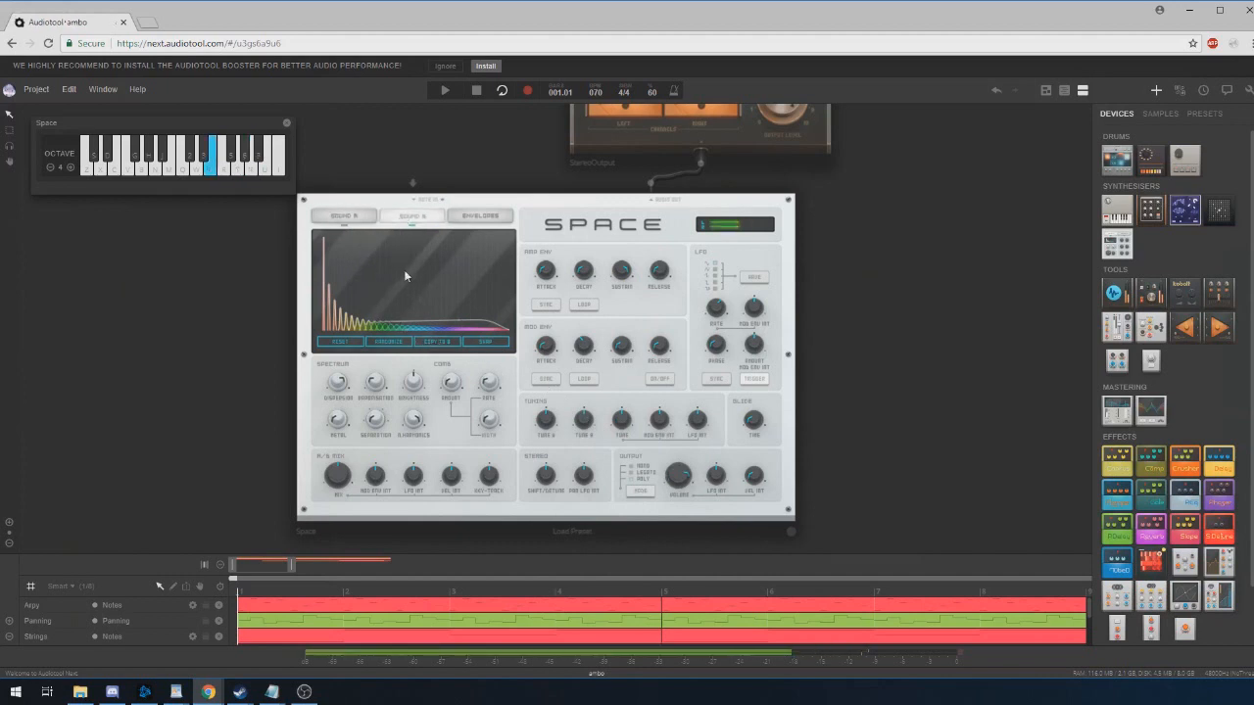
# Step: Nudge sound B's tuning slightly and play test notes to hear the detuning
pyautogui.moveTo(579, 431)
pyautogui.mouseDown()
pyautogui.moveTo(599, 428)
pyautogui.moveTo(586, 425)
pyautogui.mouseUp()
pyautogui.press('e')
pyautogui.press('y')
pyautogui.press('e')
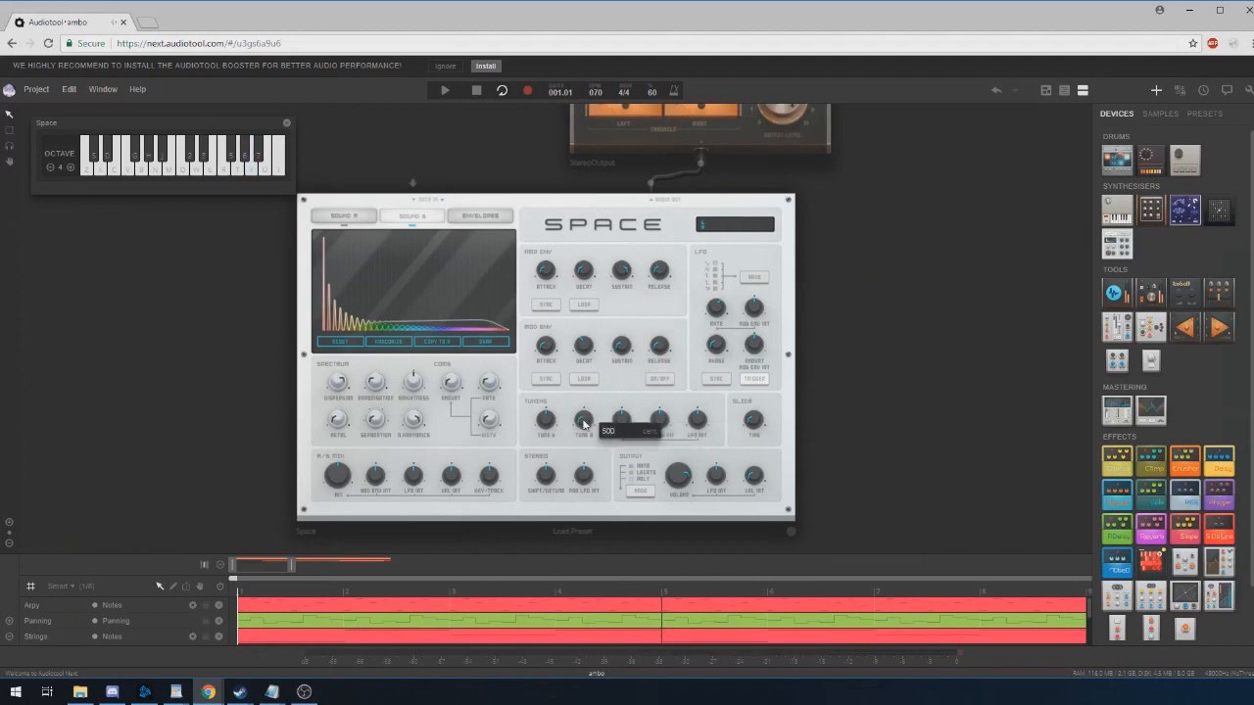
# Step: Set sound B's tuning to 500 cents and play several test notes
pyautogui.press('Return')
pyautogui.press('r')
pyautogui.press('t')
pyautogui.press('w')
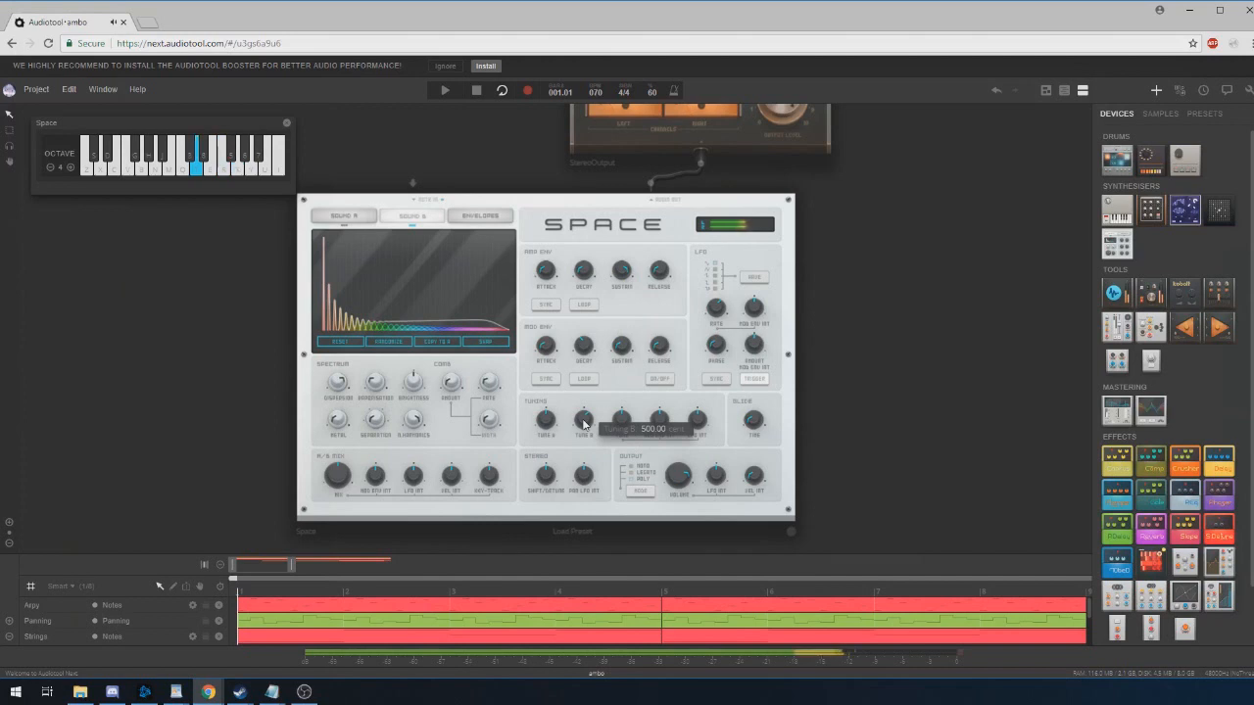
# Step: Lower sound B's tuning to a slight detune, play test notes, and reset the tuning
pyautogui.moveTo(584, 423); pyautogui.dragTo(595, 435)
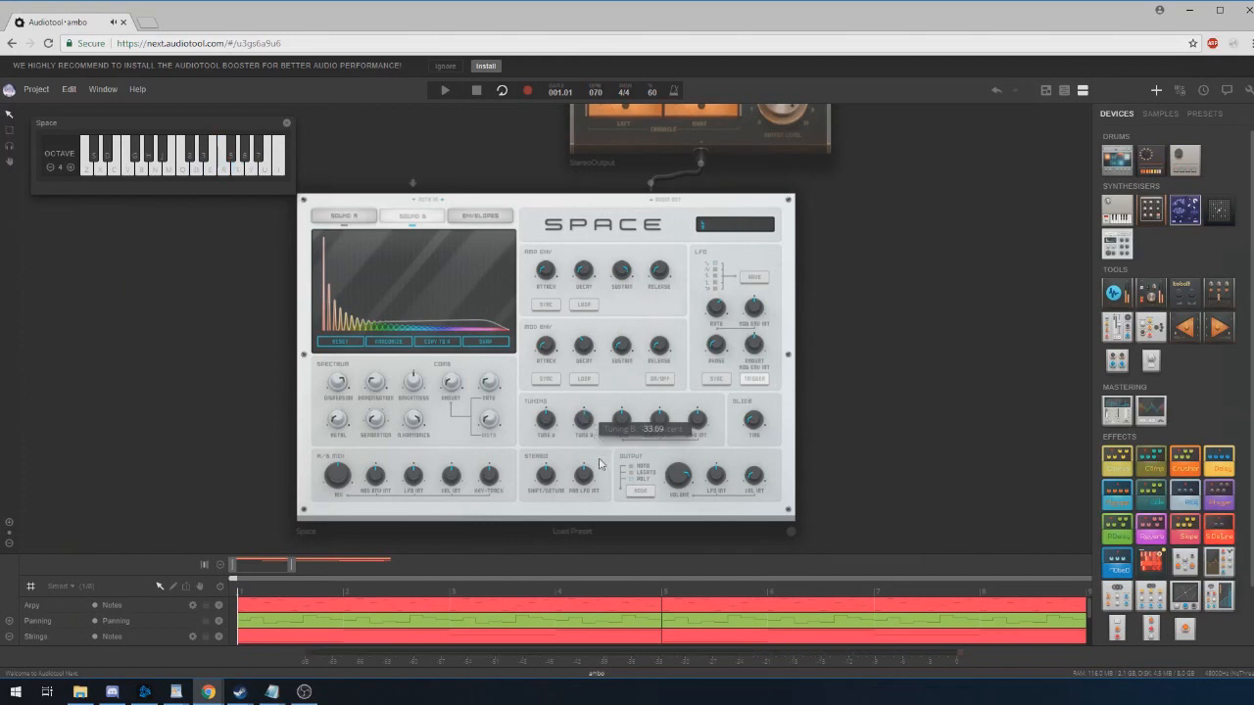
pyautogui.press('e')
pyautogui.press('r')
pyautogui.press('w')
pyautogui.press('y')
pyautogui.rightClick(590, 427)
pyautogui.click(629, 435)
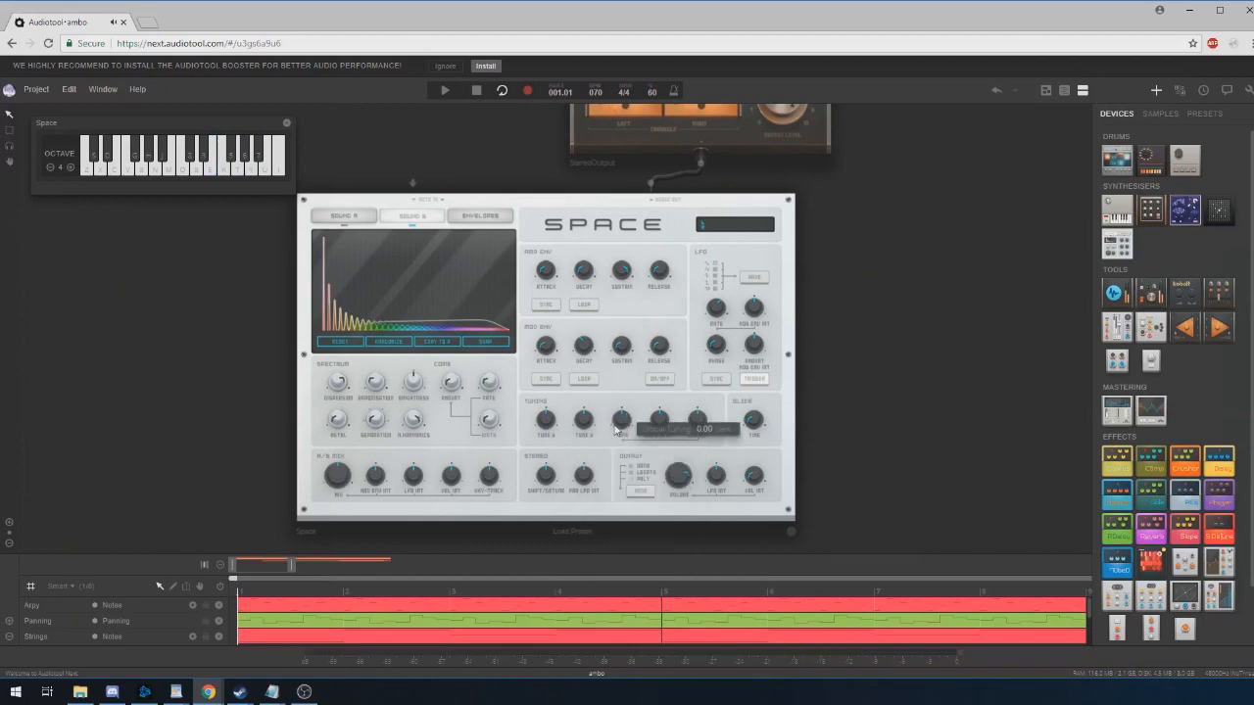
# Step: Lower the overall tuning, play a test note, and reset the tuning
pyautogui.moveTo(626, 421); pyautogui.dragTo(623, 451)
pyautogui.press('r')
pyautogui.rightClick(623, 424)
pyautogui.click(641, 428)
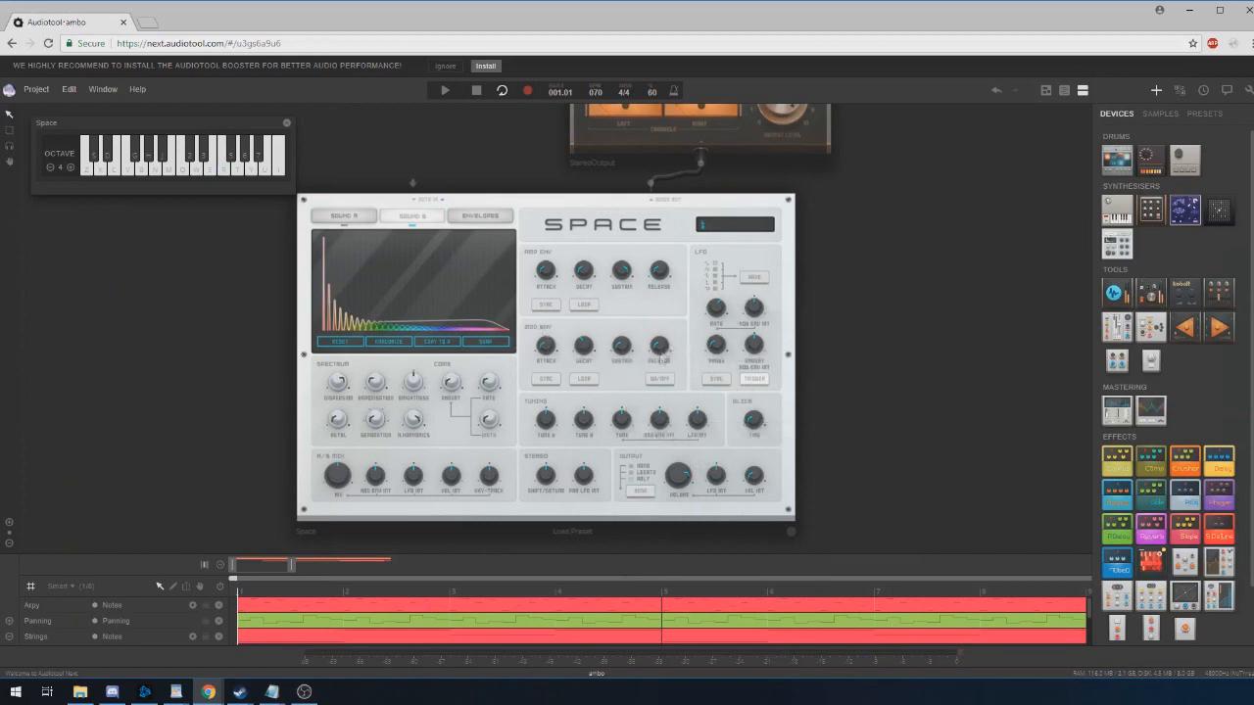
# Step: Loop the modulation envelope, adjust its decay time, and play notes to hear it modulate the tuning
pyautogui.press('t')
pyautogui.moveTo(586, 347)
pyautogui.press('t')
pyautogui.press('t')
pyautogui.press('w')
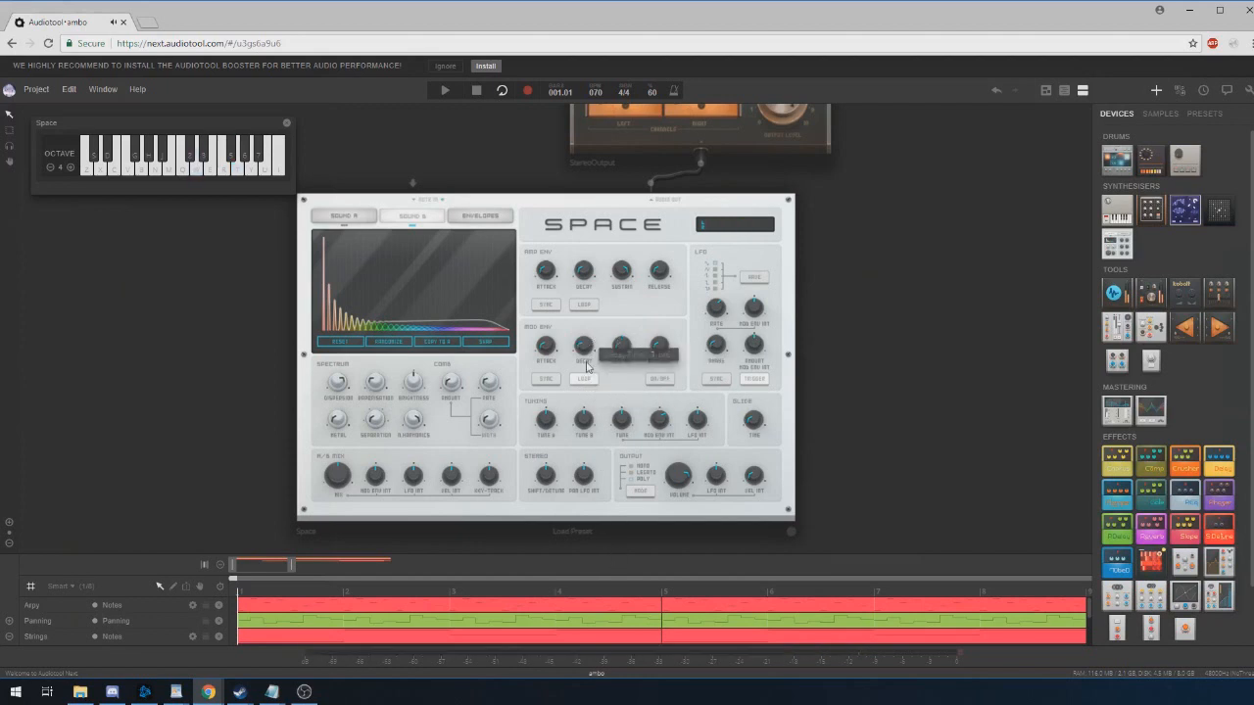
pyautogui.press('t')
pyautogui.moveTo(590, 351); pyautogui.dragTo(584, 343)
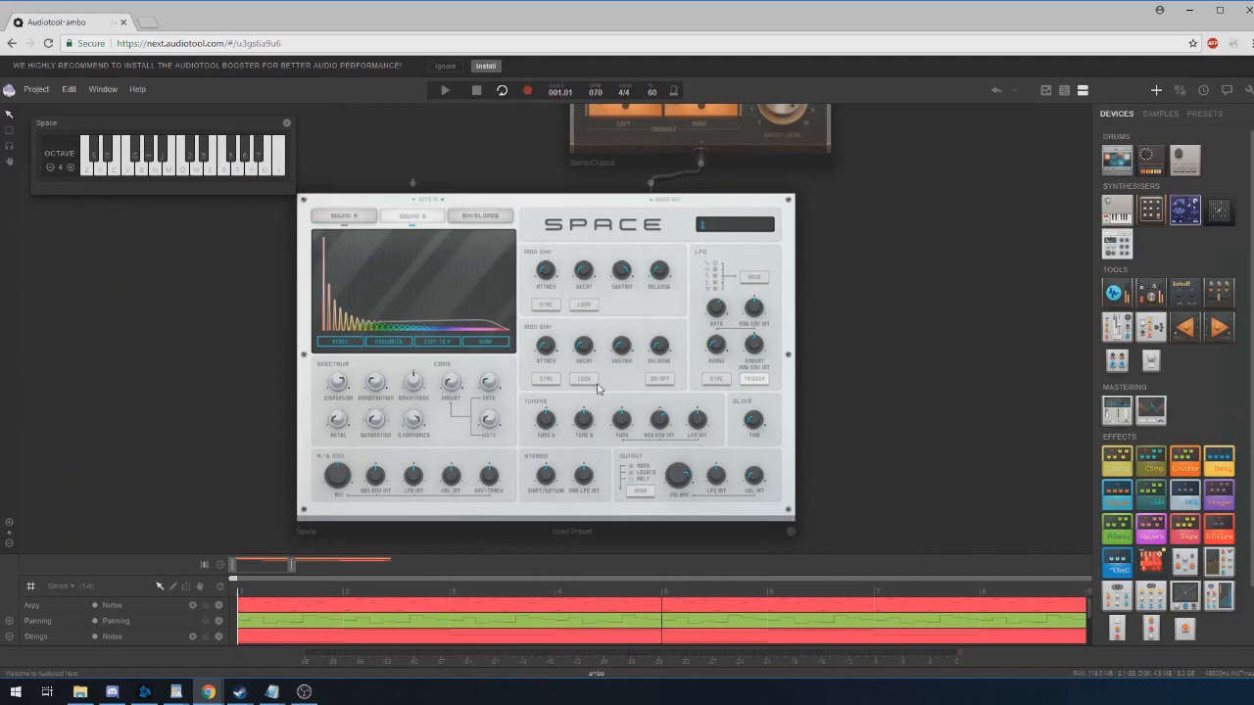
# Step: Reset the modulation envelope's tuning intensity and raise the LFO tuning intensity
pyautogui.rightClick(665, 424)
pyautogui.click(693, 433)
pyautogui.moveTo(698, 419); pyautogui.dragTo(700, 379)
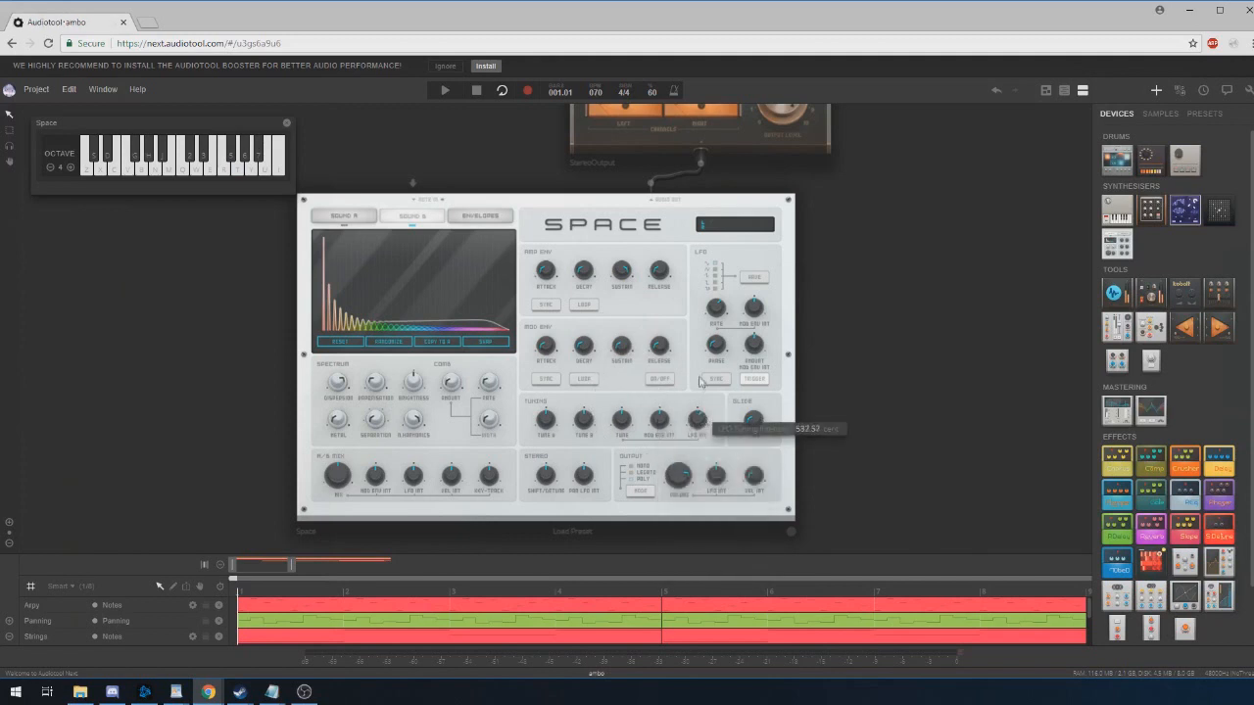
# Step: Try the Square and Noise LFO shapes while playing test notes
pyautogui.press('t')
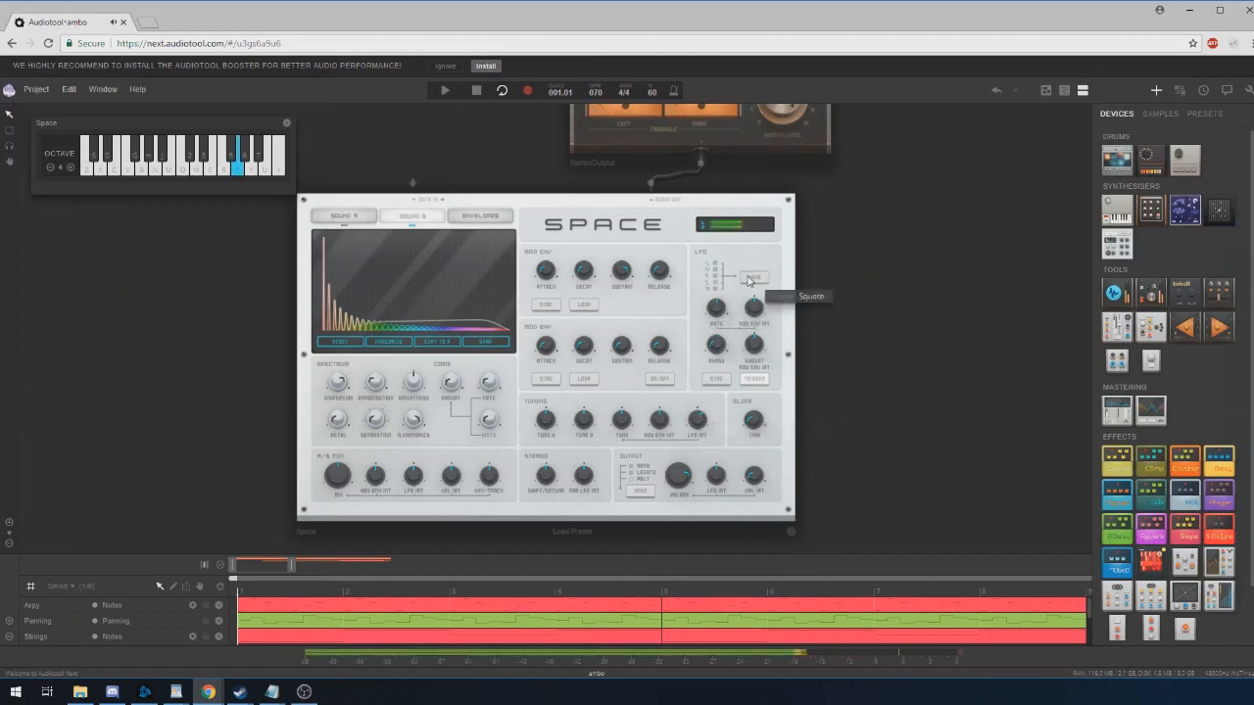
pyautogui.press('e')
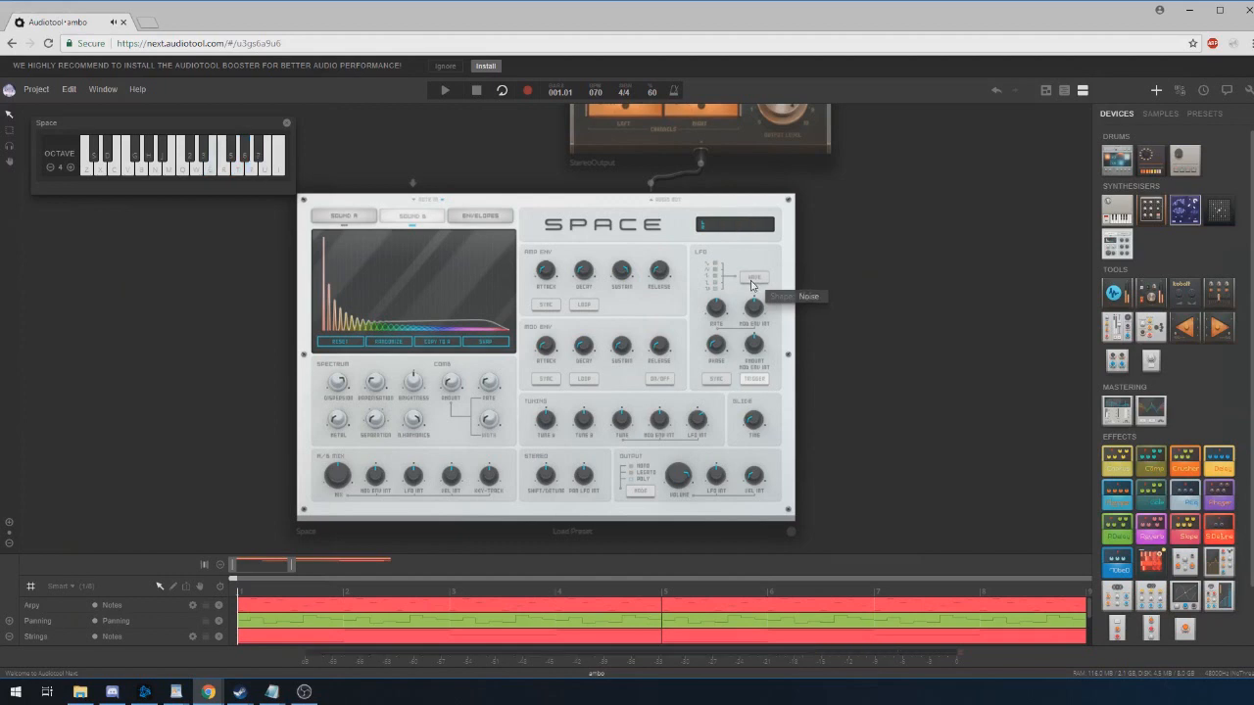
pyautogui.press('y')
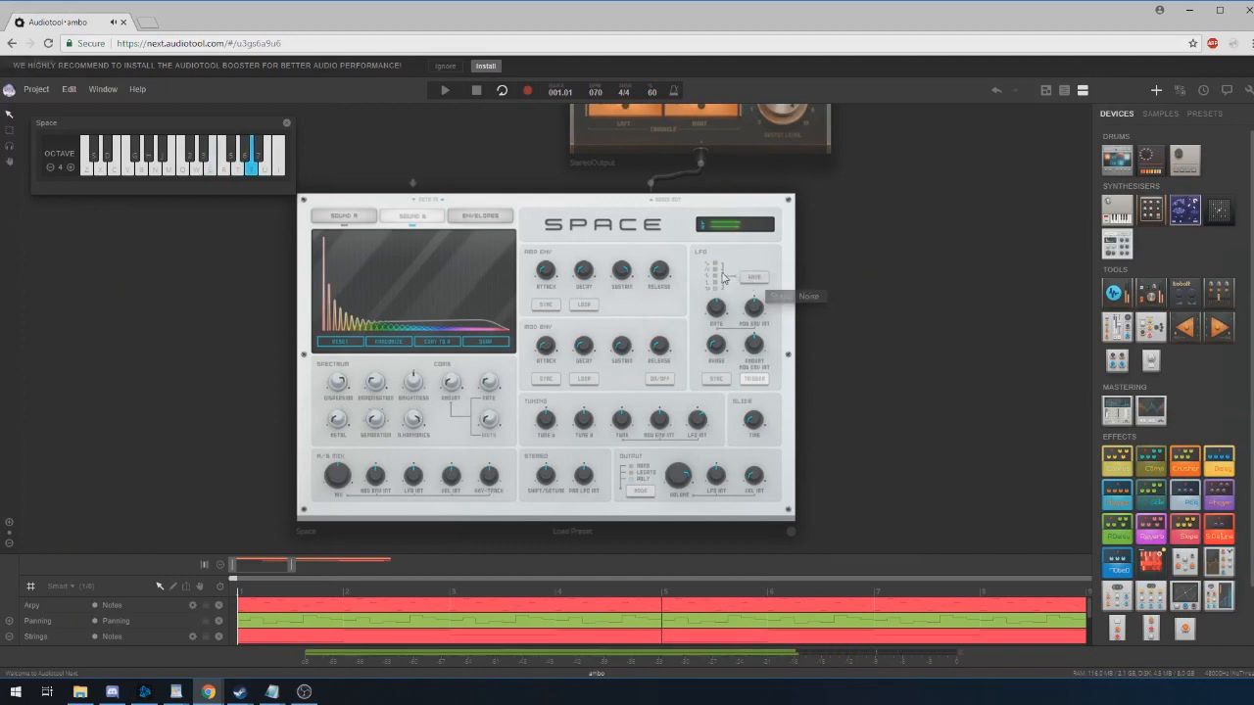
# Step: Change the LFO shape and reset the LFO tuning intensity
pyautogui.click(752, 279)
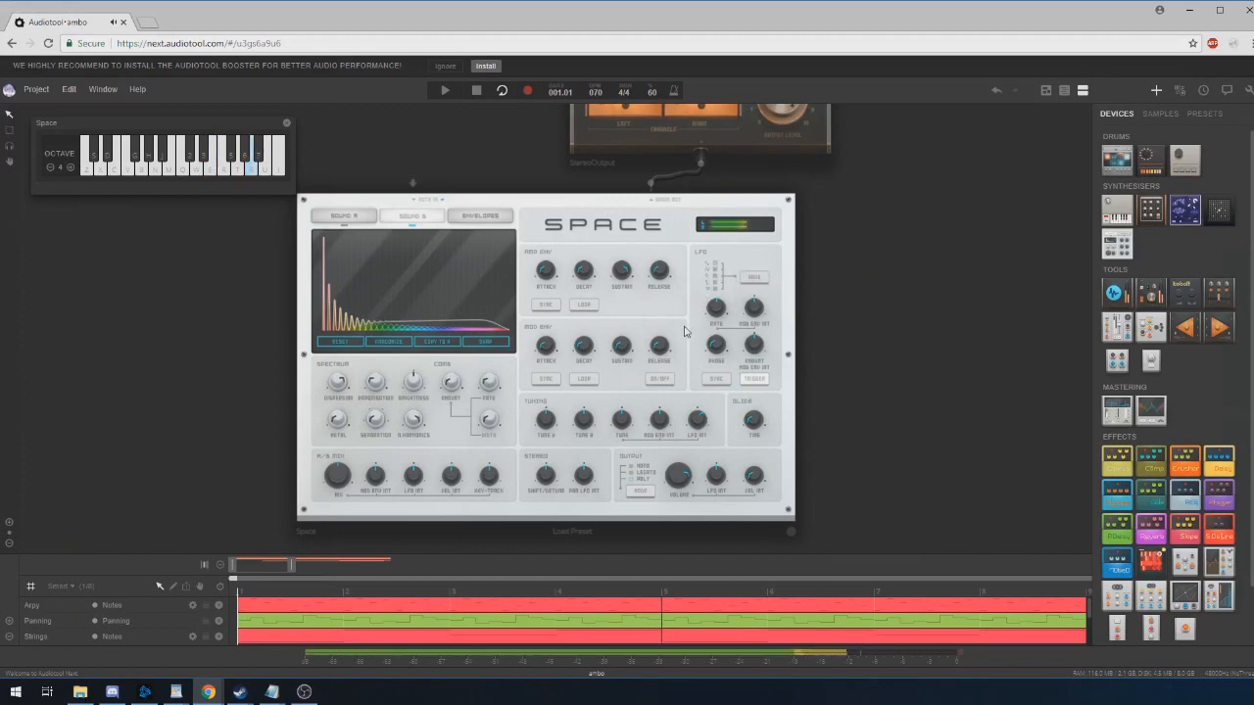
pyautogui.rightClick(694, 421)
pyautogui.click(714, 438)
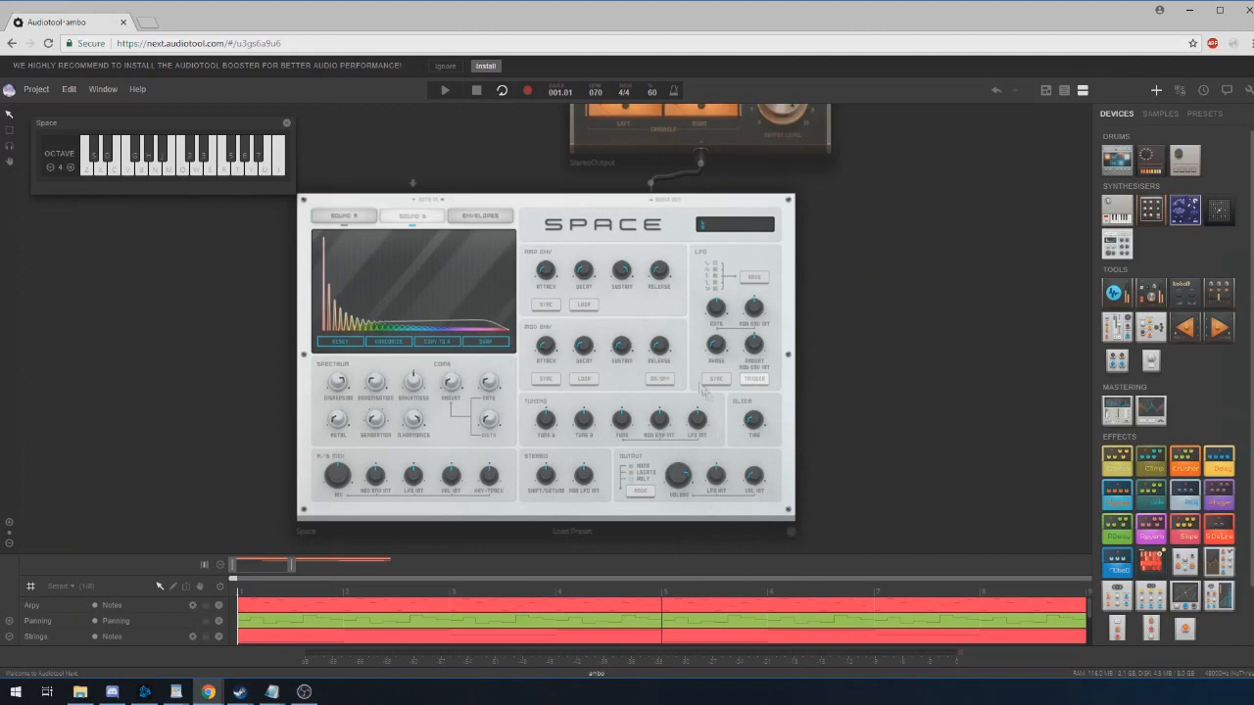
# Step: Try low and high stereo detune settings while playing test notes, and reset the detune
pyautogui.moveTo(544, 473); pyautogui.dragTo(505, 604)
pyautogui.press('y')
pyautogui.press('y')
pyautogui.moveTo(539, 481); pyautogui.dragTo(555, 448)
pyautogui.press('y')
pyautogui.rightClick(547, 476)
pyautogui.click(560, 480)
# Step: Adjust the stereo detune slightly, play two test notes, and reset the parameter
pyautogui.moveTo(558, 482)
pyautogui.mouseDown()
pyautogui.moveTo(556, 507)
pyautogui.moveTo(537, 482)
pyautogui.mouseUp()
pyautogui.press('y')
pyautogui.press('y')
pyautogui.rightClick(542, 478)
pyautogui.click(555, 480)
# Step: Raise the stereo detune to 1200 cents and play several test notes
pyautogui.press('y')
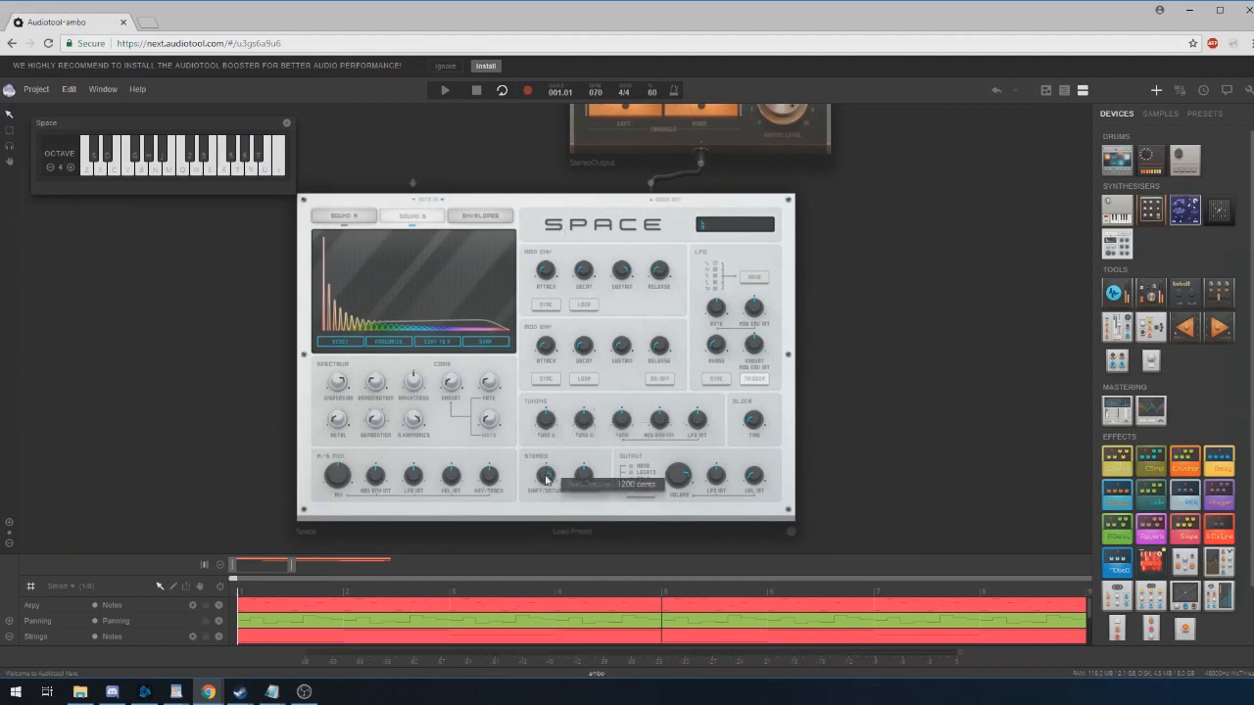
pyautogui.press('y')
pyautogui.press('r')
pyautogui.press('t')
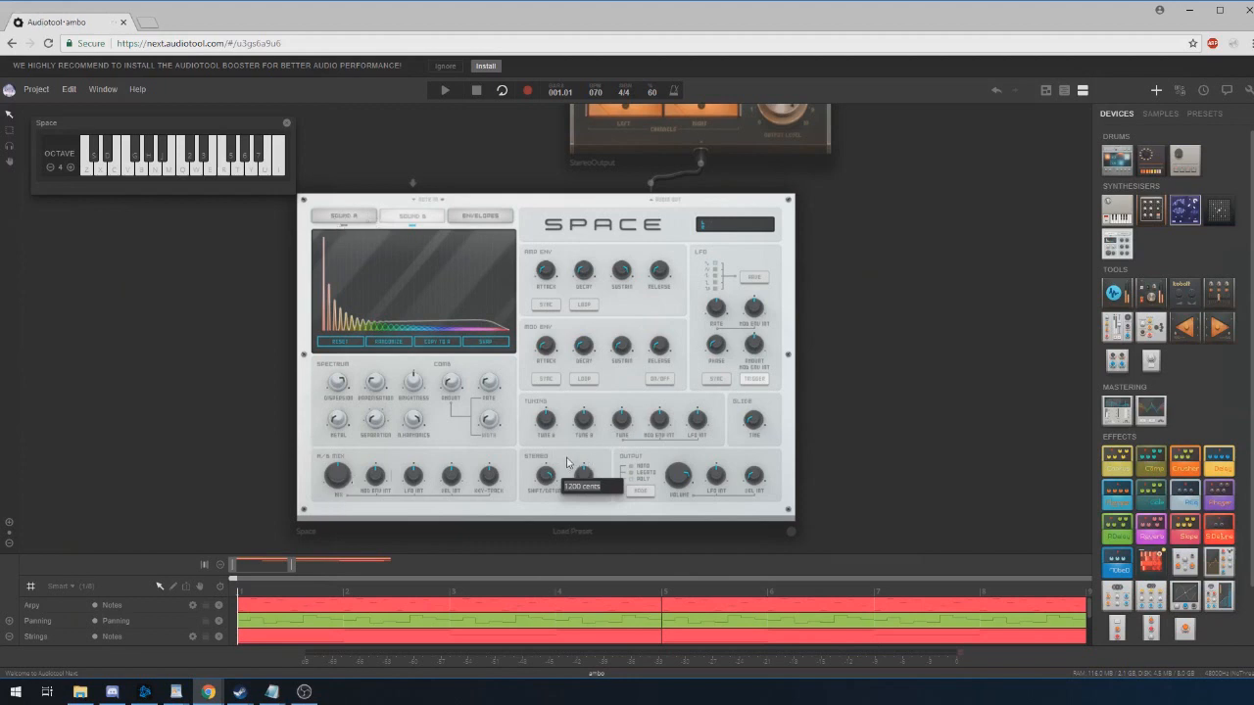
# Step: Play test notes to hear the LFO panning and reset the LFO panning intensity
pyautogui.moveTo(583, 478)
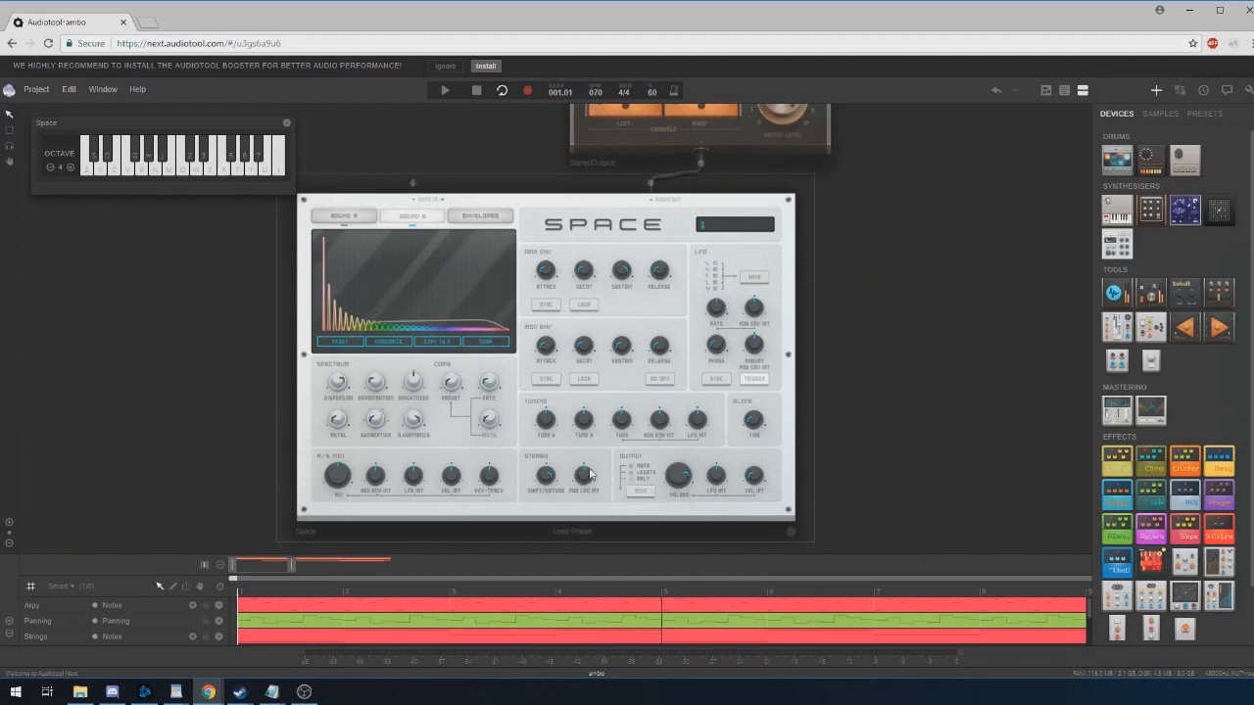
pyautogui.press('t')
pyautogui.press('e')
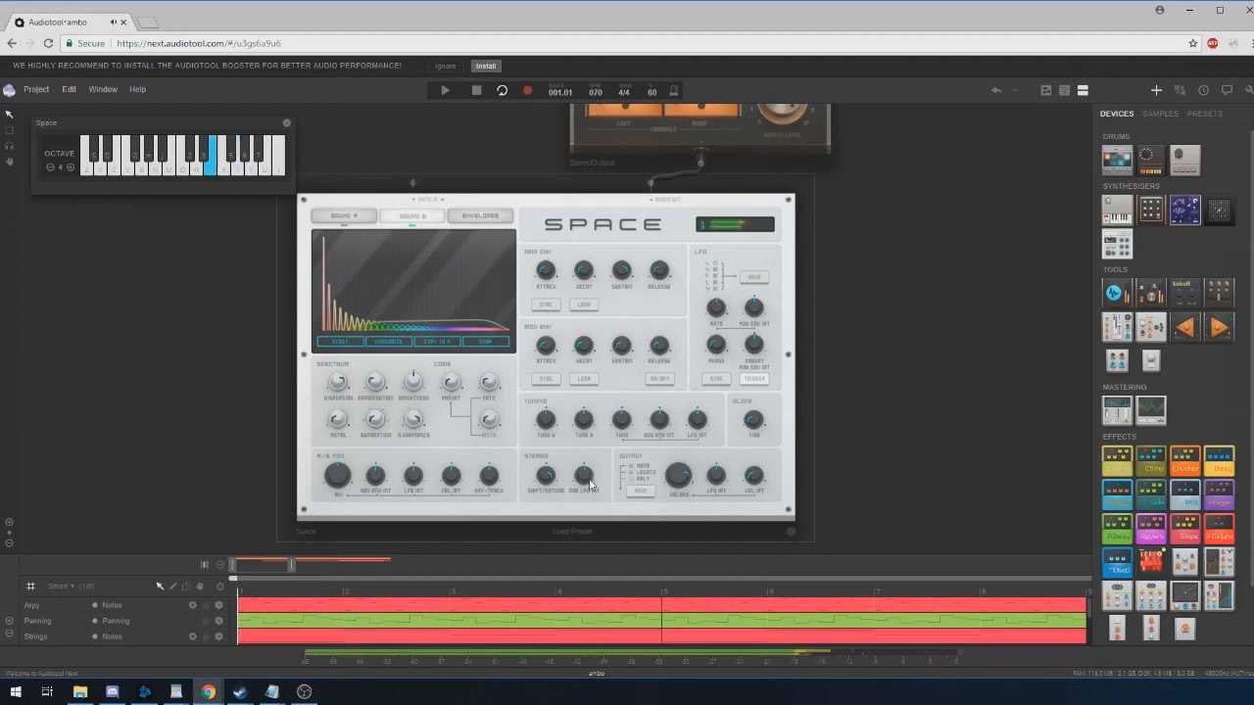
pyautogui.press('t')
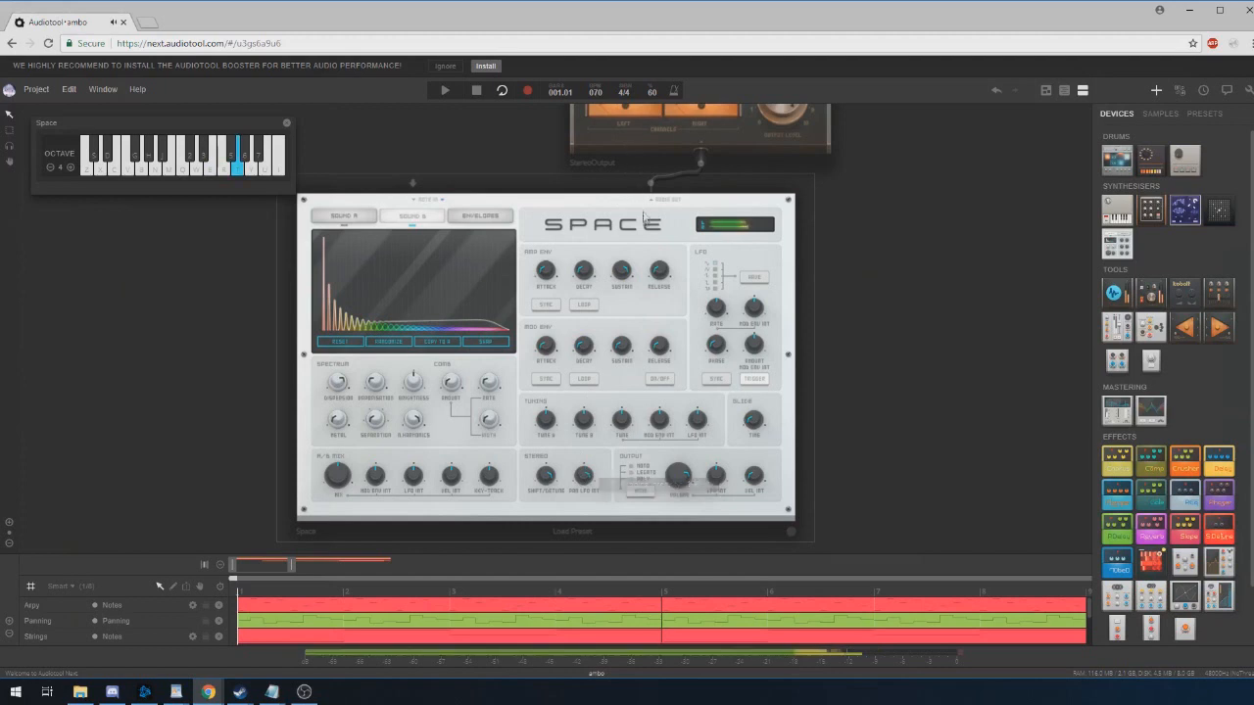
pyautogui.rightClick(585, 477)
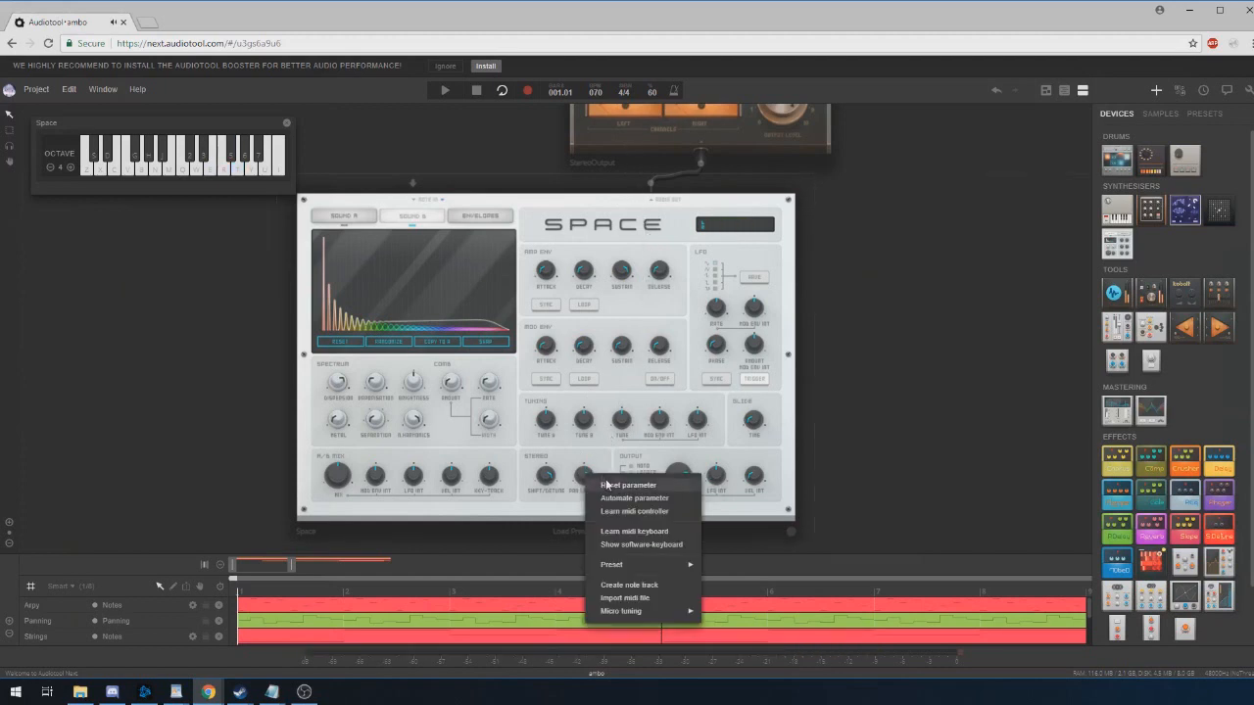
pyautogui.click(609, 485)
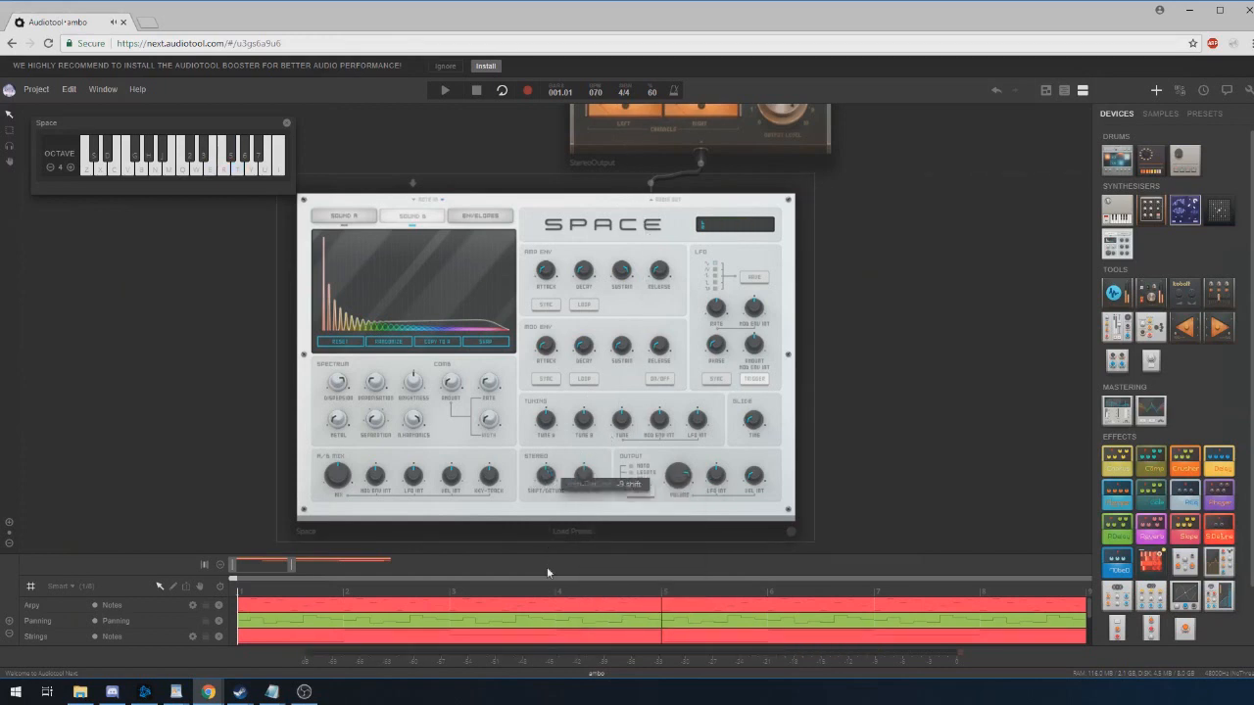
# Step: Try small stereo detune amounts while playing test notes
pyautogui.press('y')
pyautogui.moveTo(549, 480)
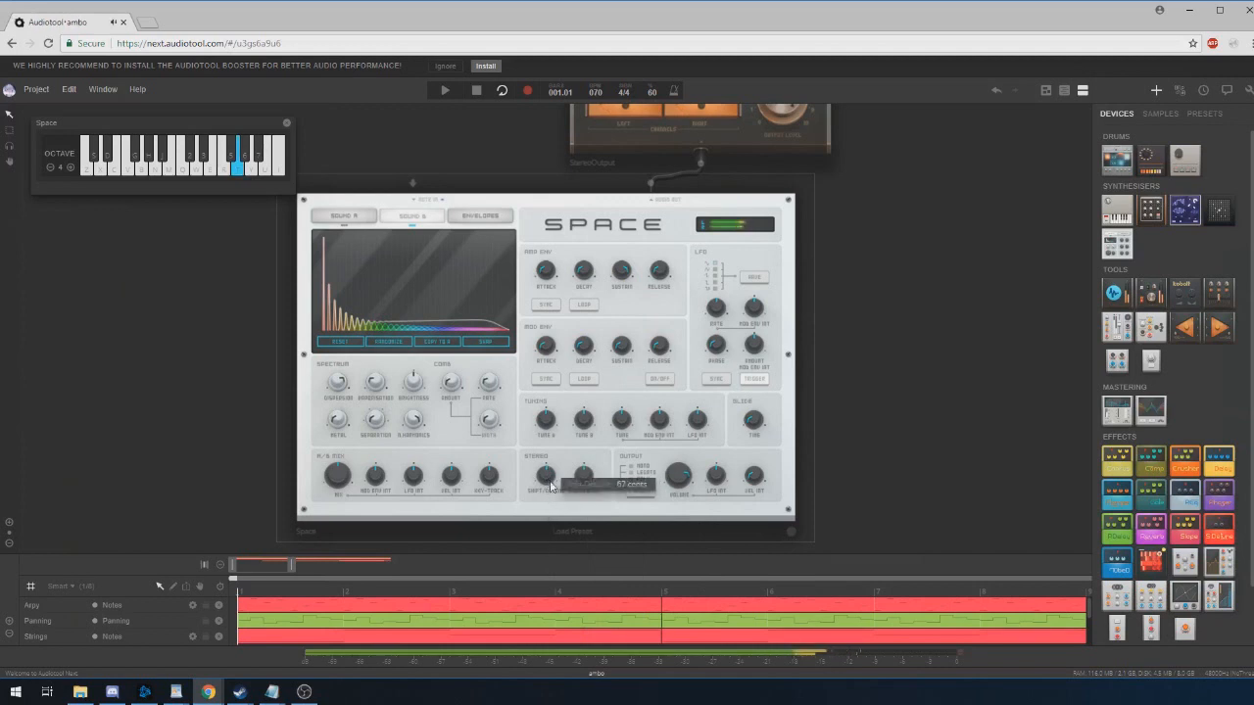
pyautogui.press('e')
# Step: Raise the stereo detune back to 1200 cents, play a series of test notes, and reset it
pyautogui.moveTo(547, 476); pyautogui.dragTo(583, 362)
pyautogui.press('t')
pyautogui.press('w')
pyautogui.press('y')
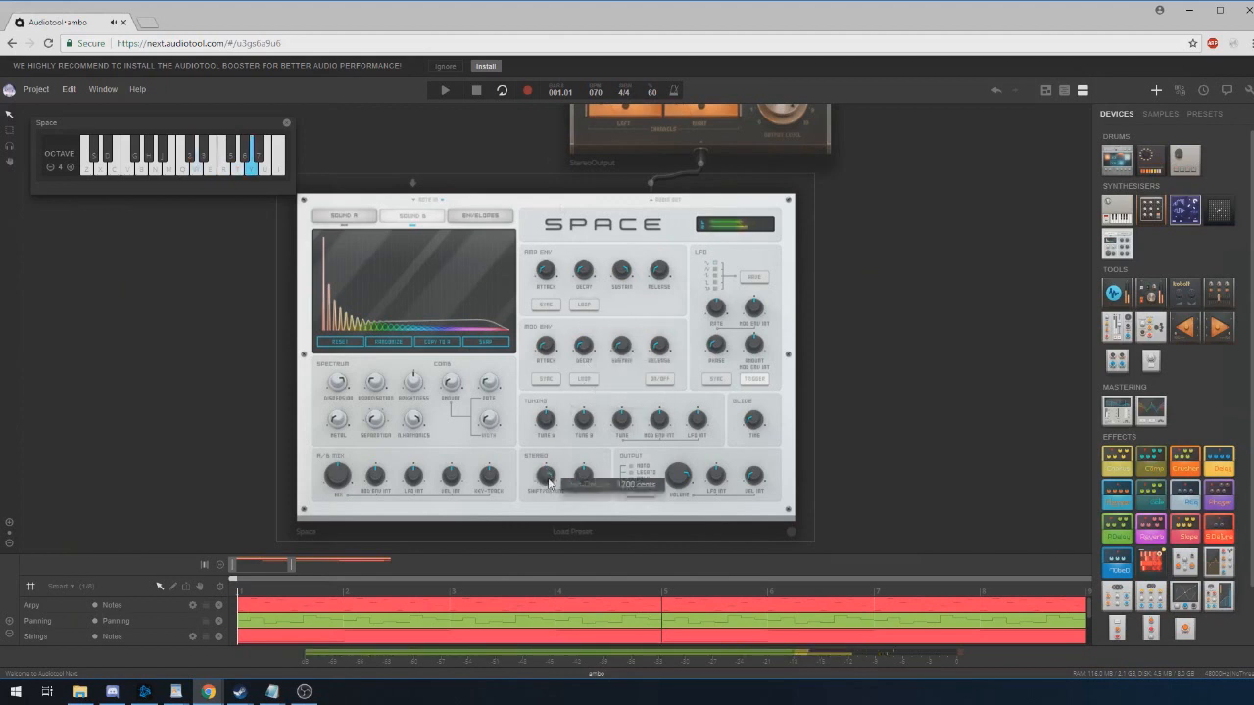
pyautogui.press('Return')
pyautogui.press('r')
pyautogui.press('t')
pyautogui.press('e')
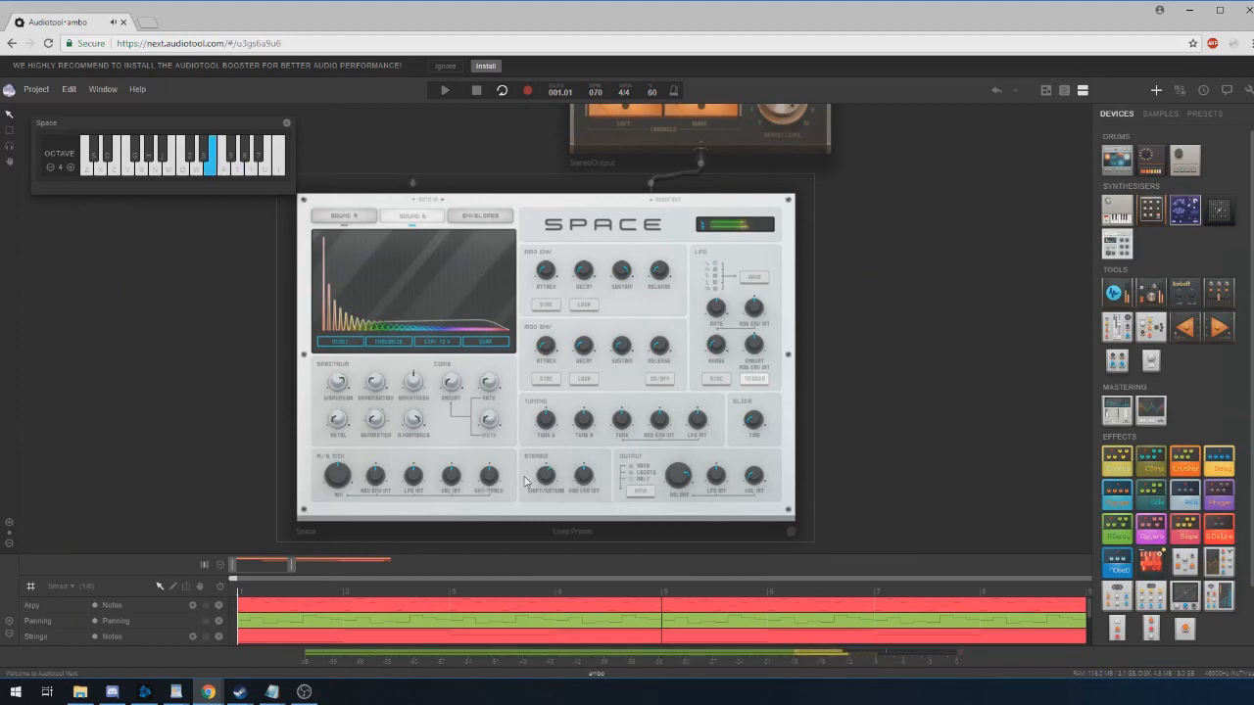
pyautogui.rightClick(546, 473)
pyautogui.click(575, 484)
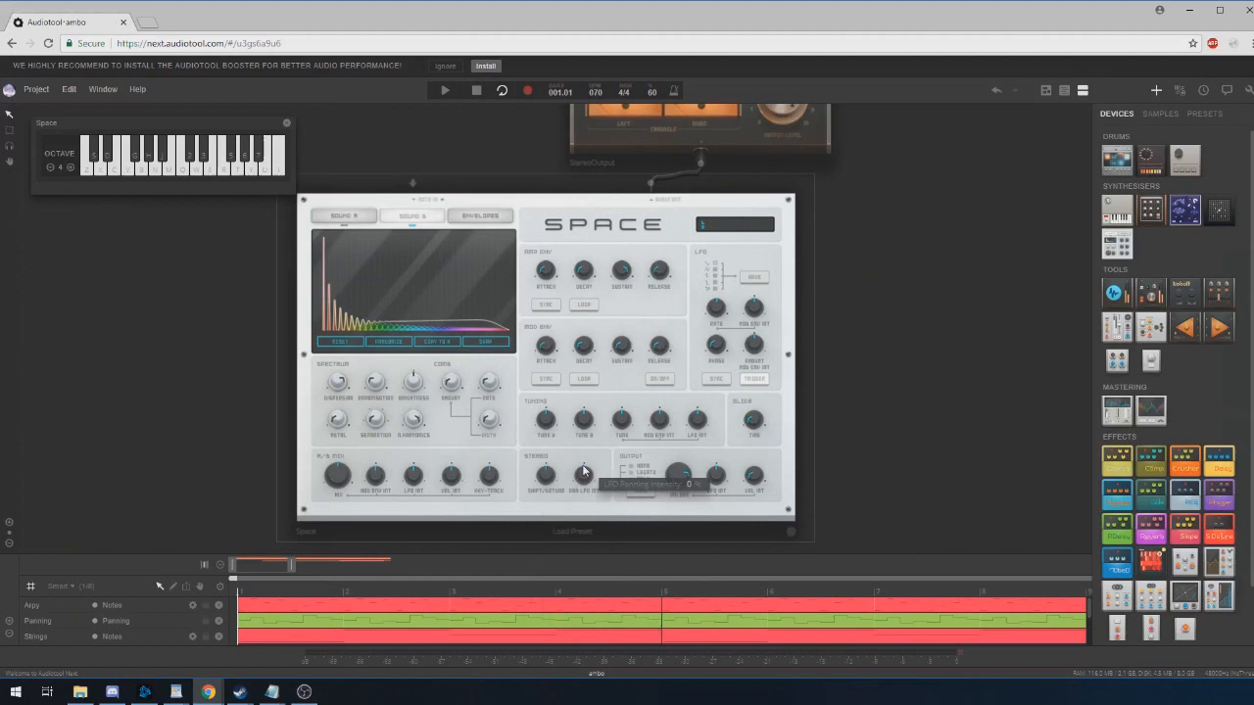
# Step: Try the LFO panning intensity with a test note and reset it
pyautogui.press('r')
pyautogui.moveTo(590, 444); pyautogui.dragTo(583, 423)
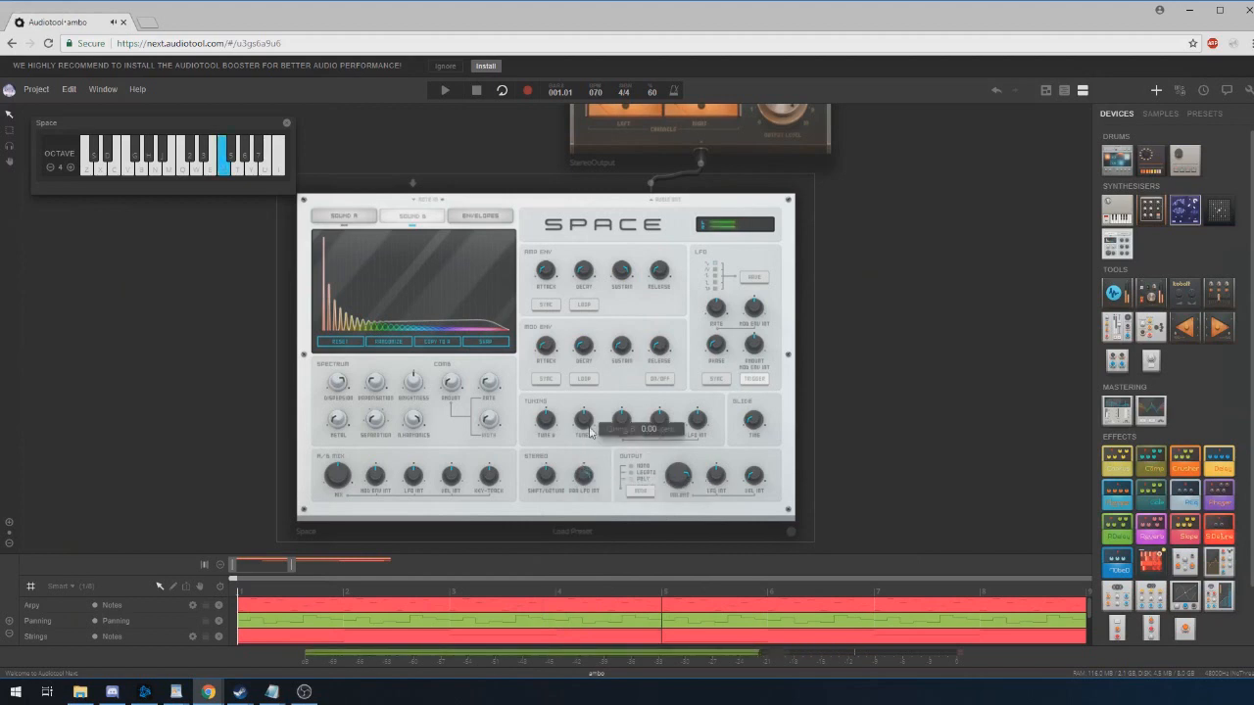
pyautogui.rightClick(586, 478)
pyautogui.click(600, 526)
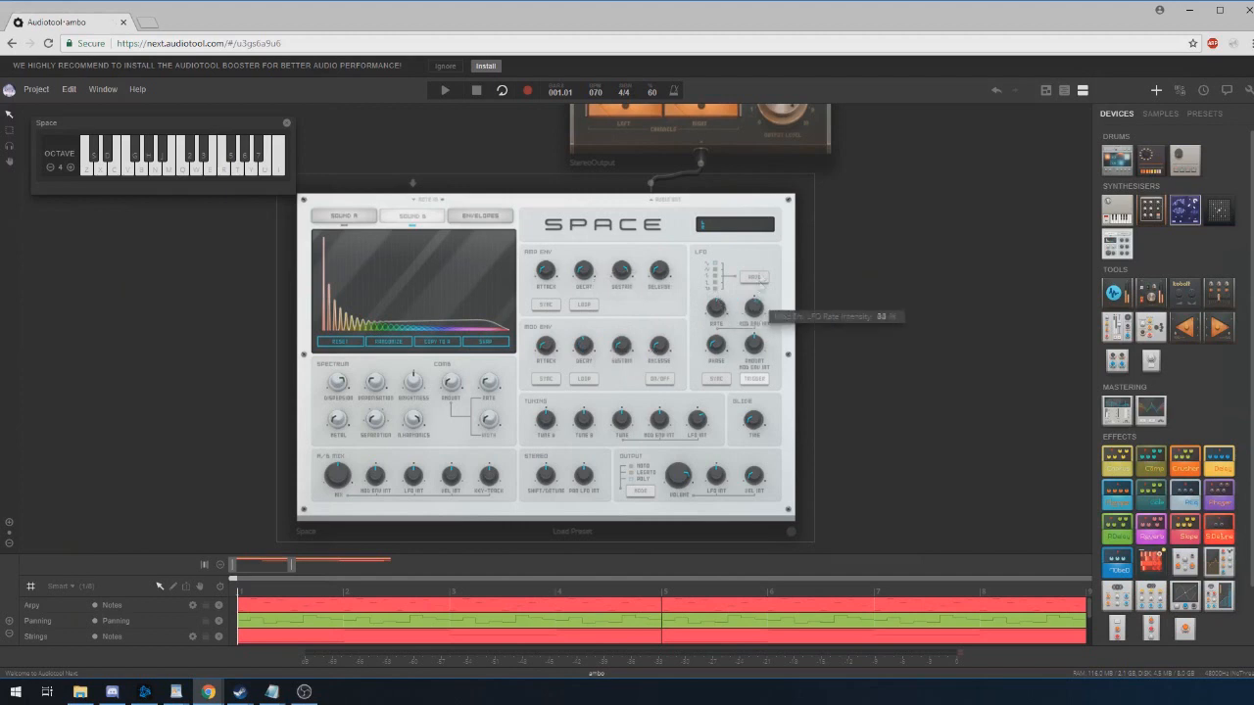
# Step: Play a test note with the modulation envelope's LFO rate intensity applied, and reset that intensity
pyautogui.press('t')
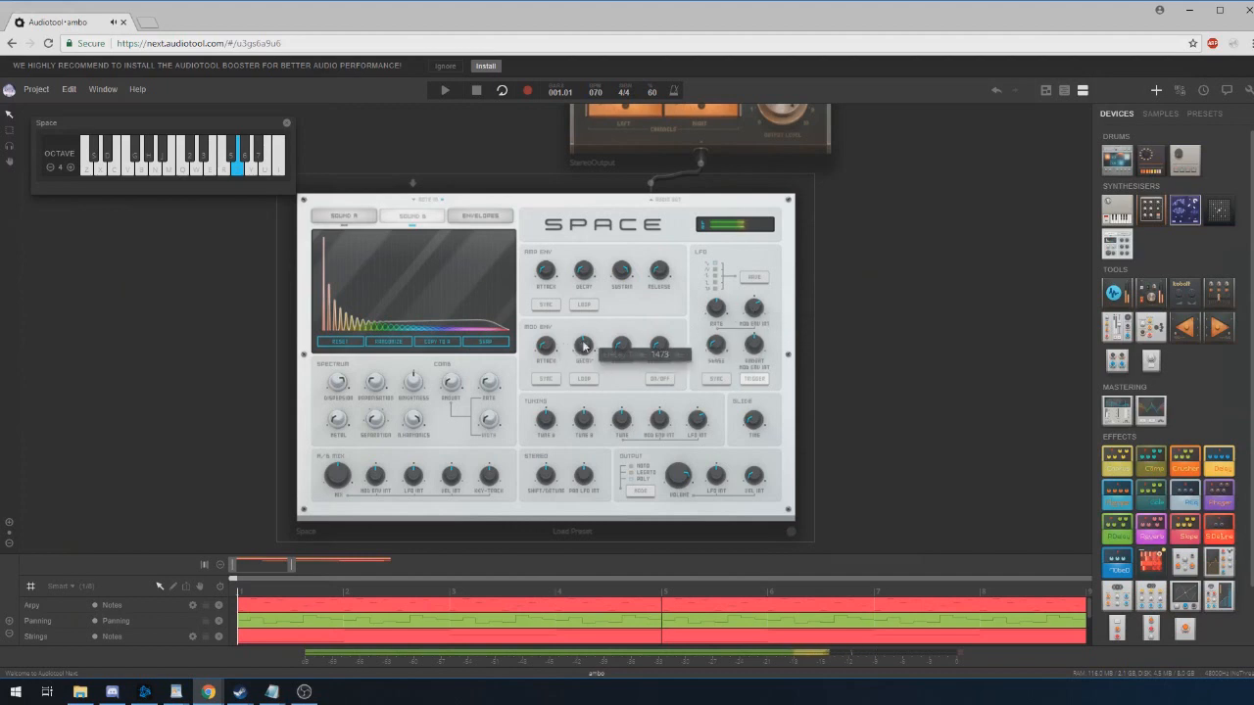
pyautogui.rightClick(753, 321)
pyautogui.click(774, 325)
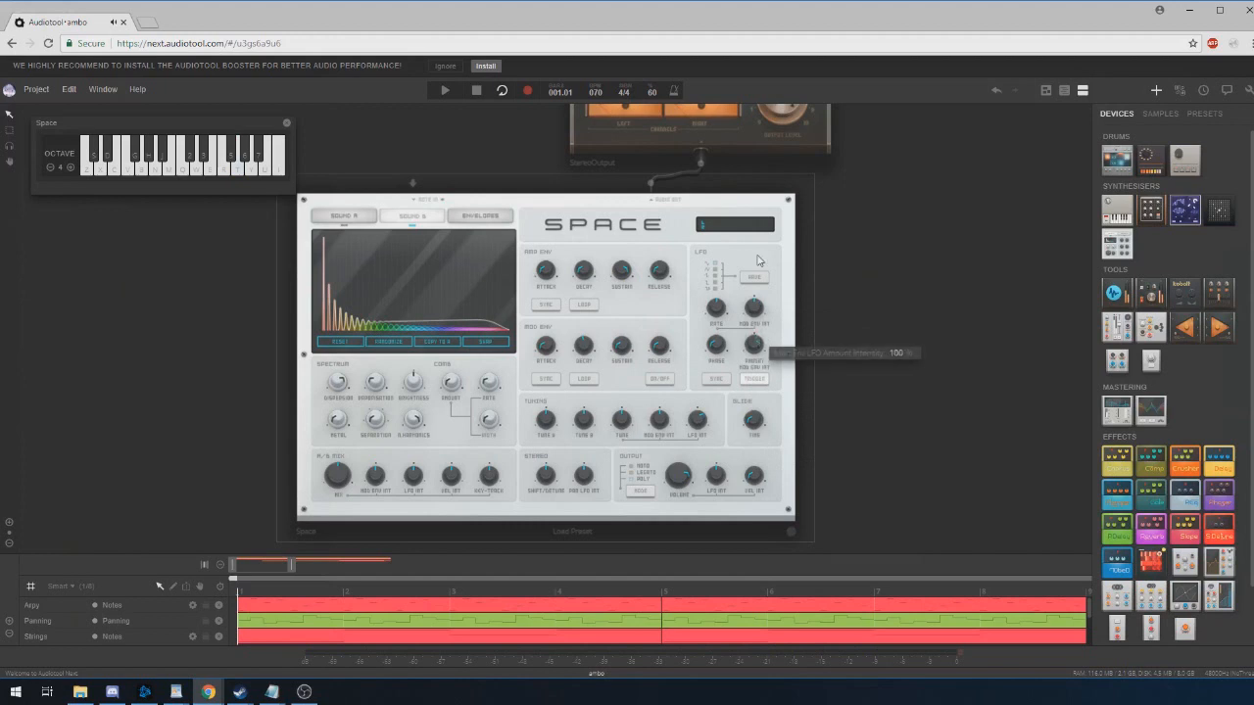
# Step: Play a test note with the modulation envelope's LFO amount intensity at 100 %, and reset that intensity
pyautogui.press('t')
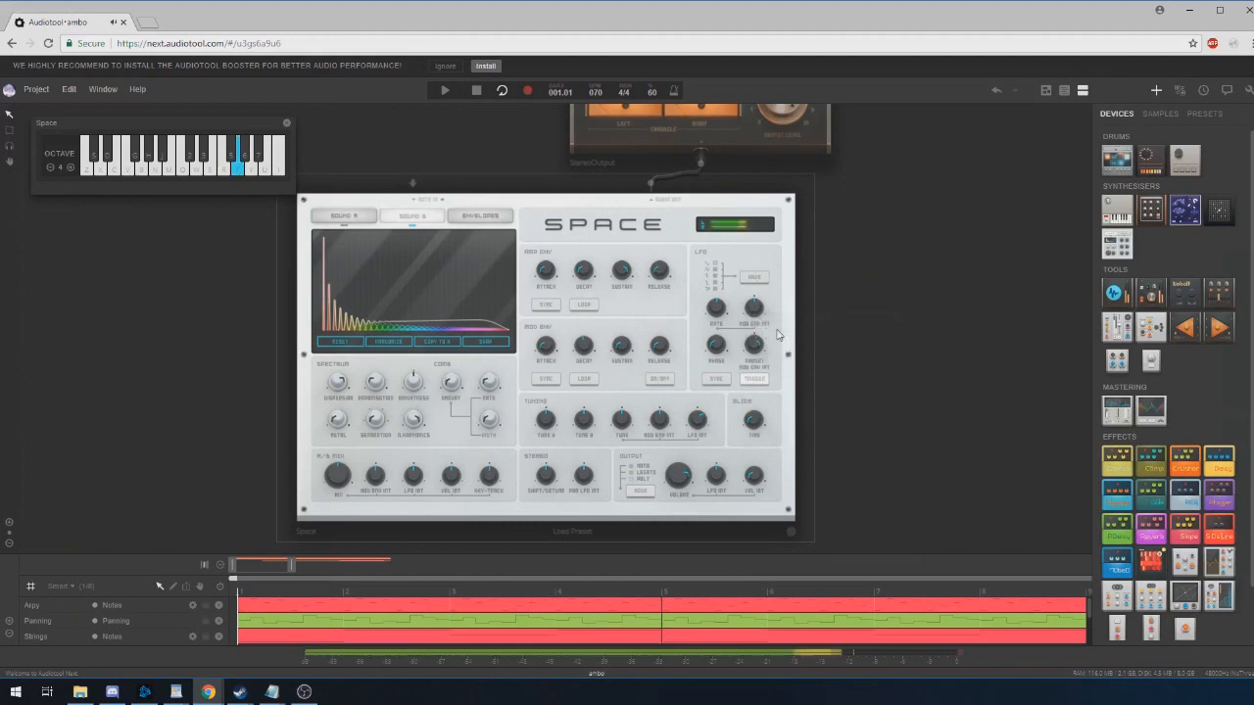
pyautogui.rightClick(770, 347)
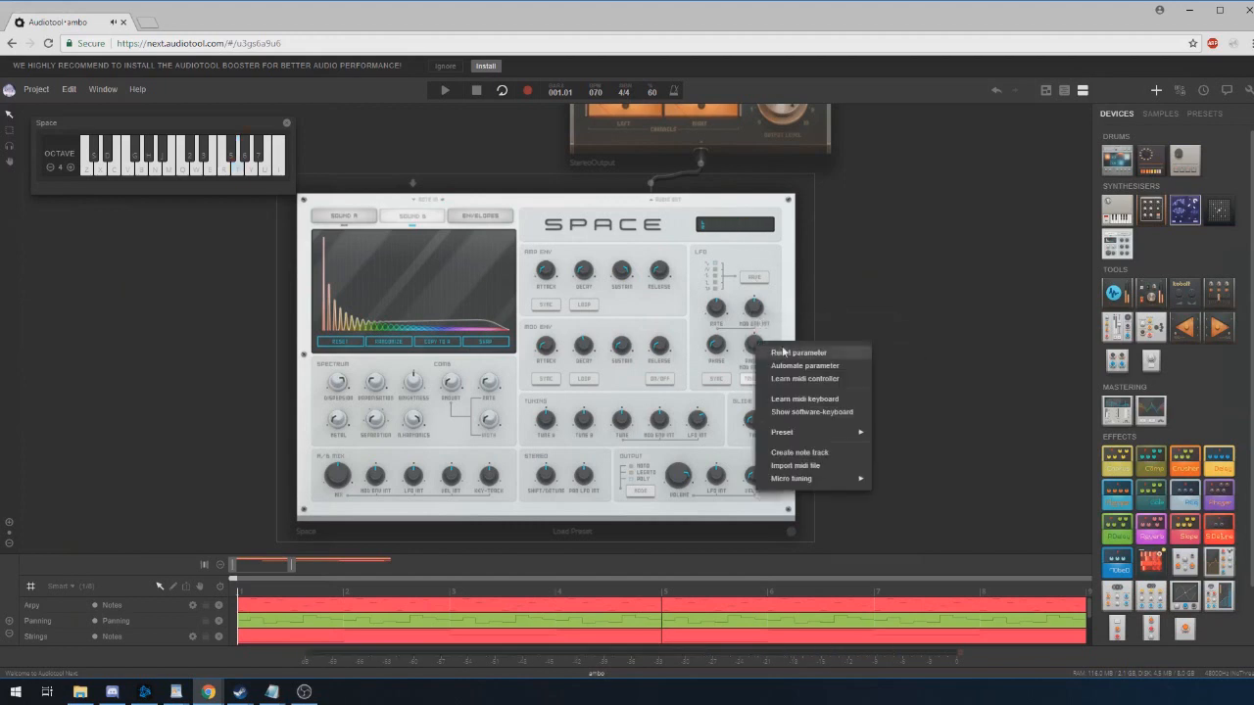
pyautogui.click(783, 352)
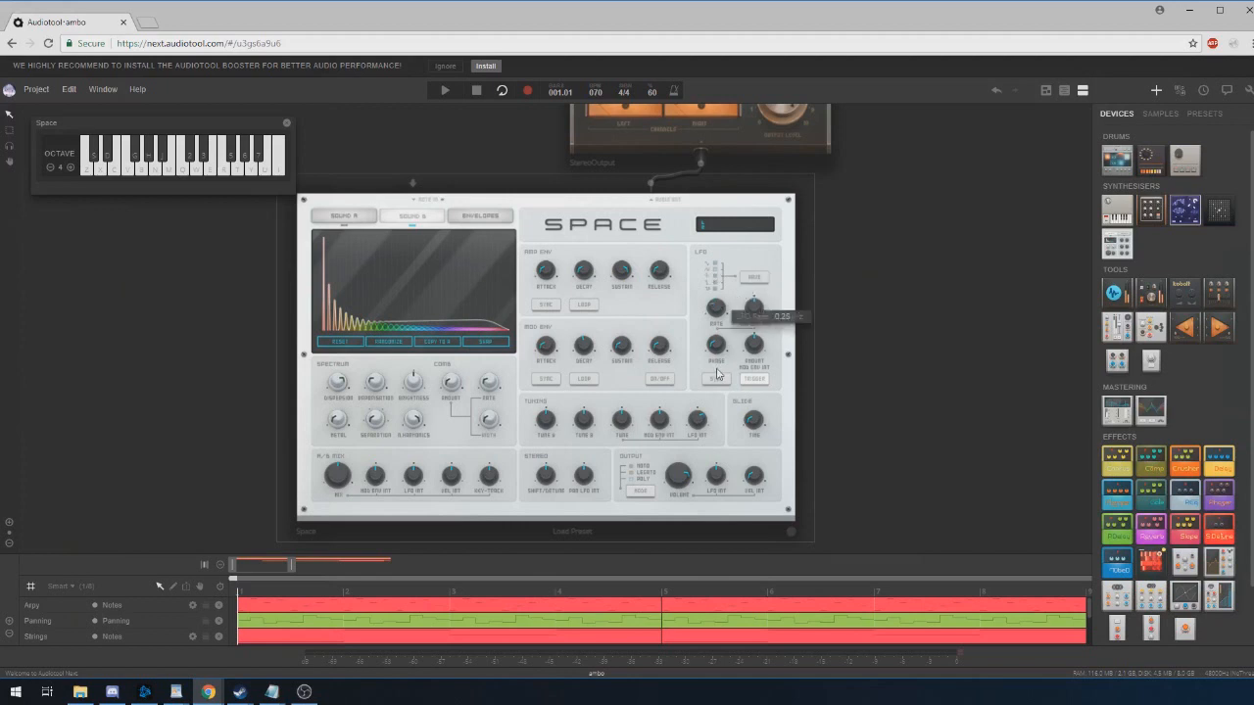
# Step: Test the LFO phase with notes, switch the LFO trigger off, and reset the LFO tuning intensity
pyautogui.press('r')
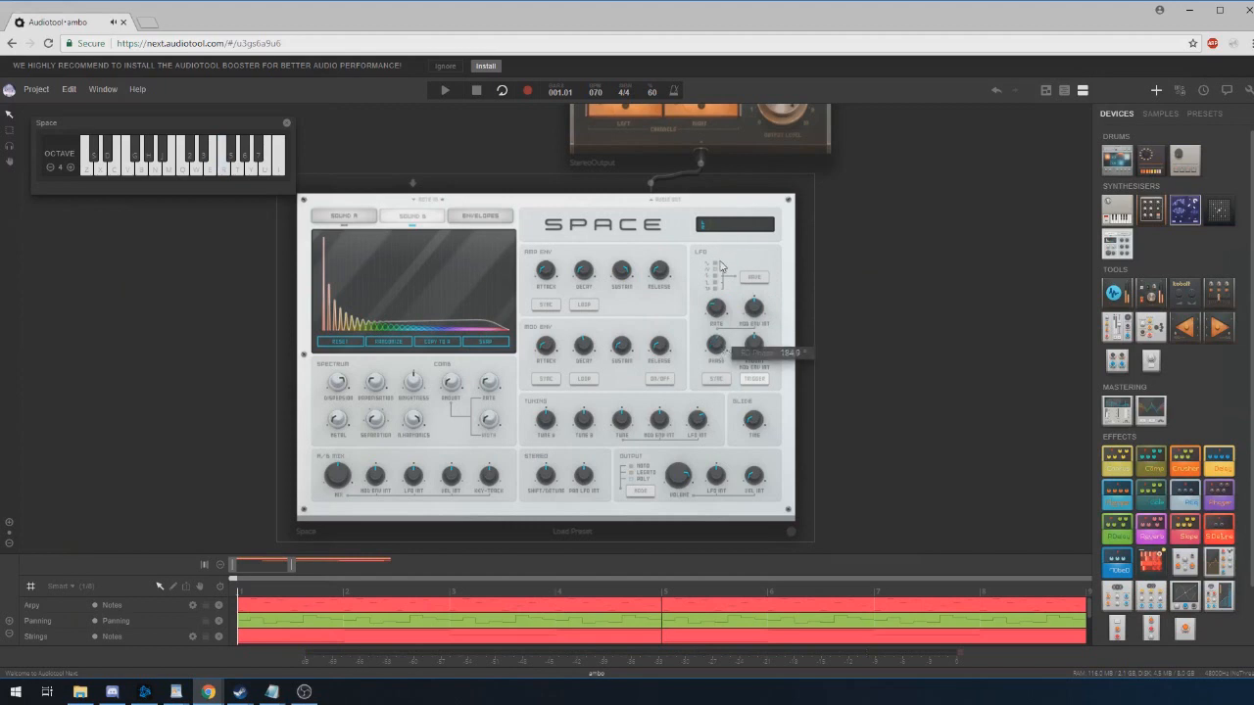
pyautogui.press('r')
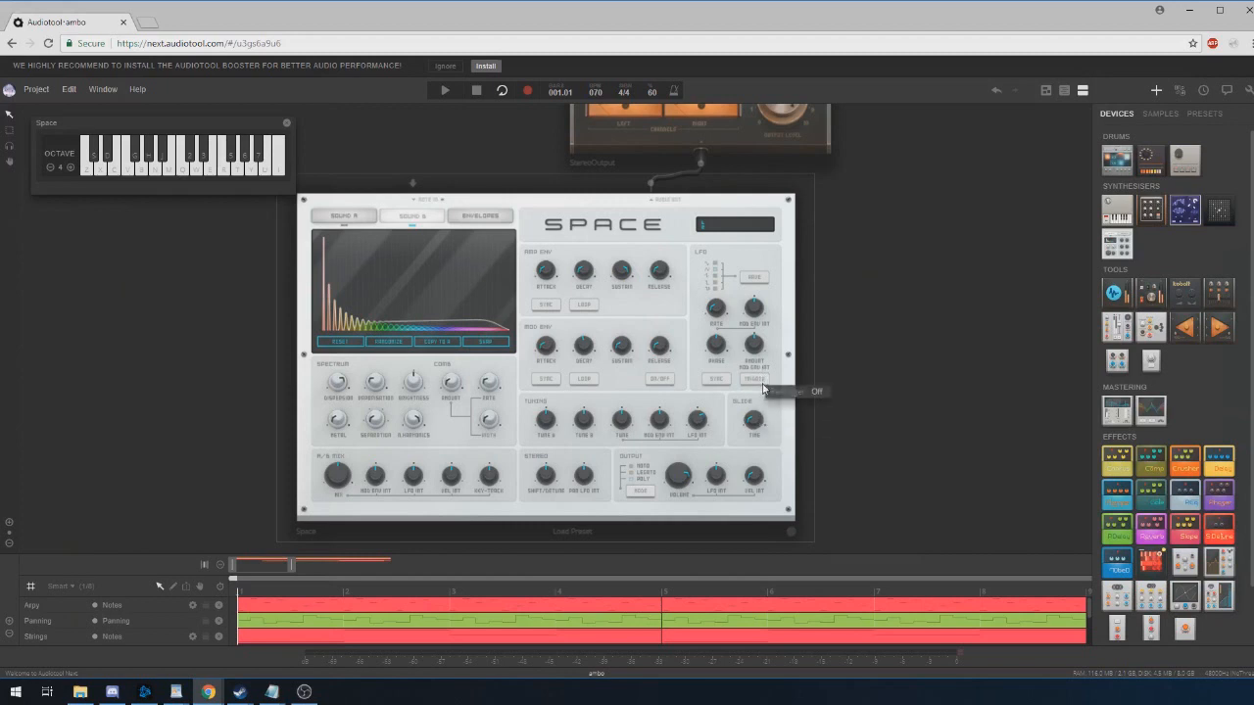
pyautogui.rightClick(699, 418)
pyautogui.click(725, 426)
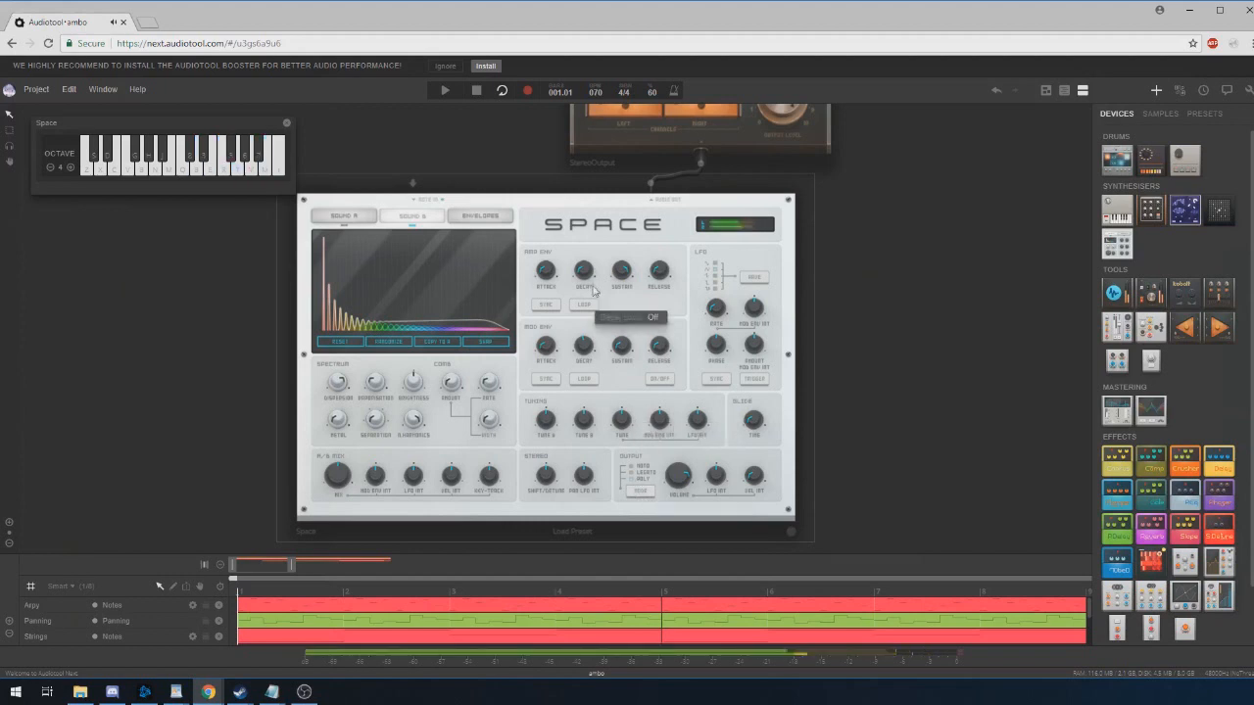
# Step: Set the output play mode to Legato and the amplitude envelope's decay time to about 1158 ms
pyautogui.click(644, 495)
pyautogui.click(645, 496)
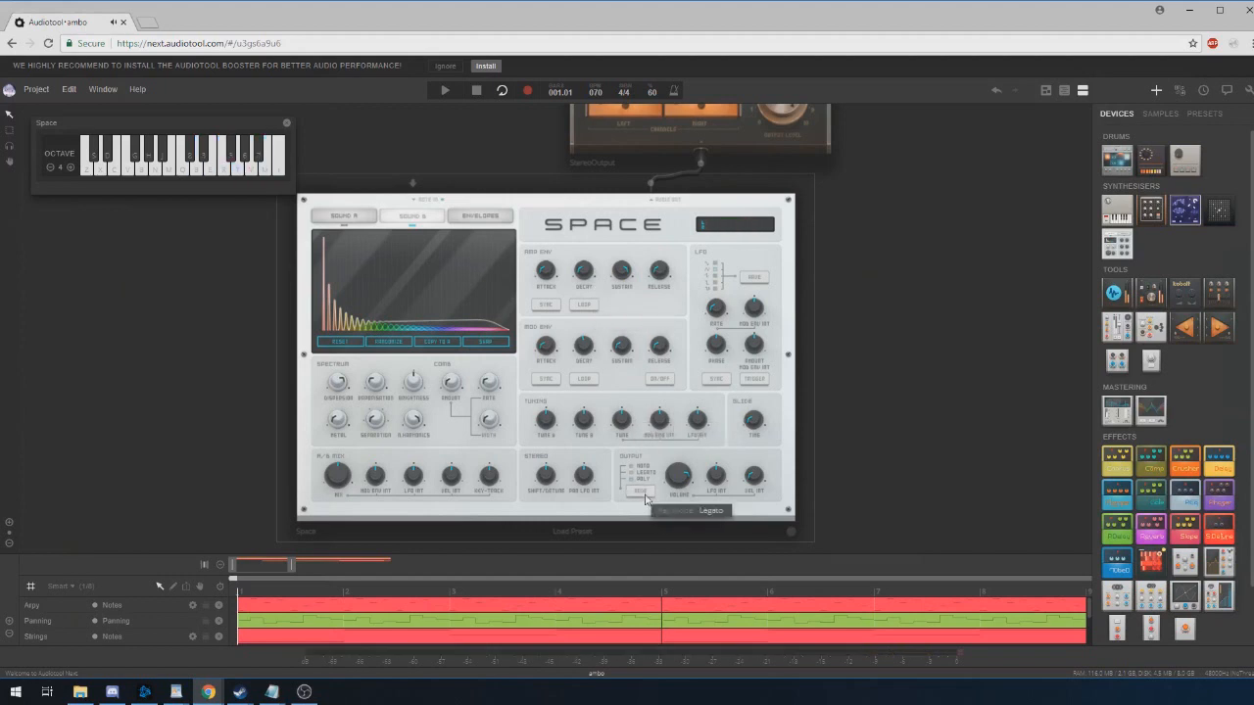
pyautogui.moveTo(581, 351); pyautogui.dragTo(582, 549)
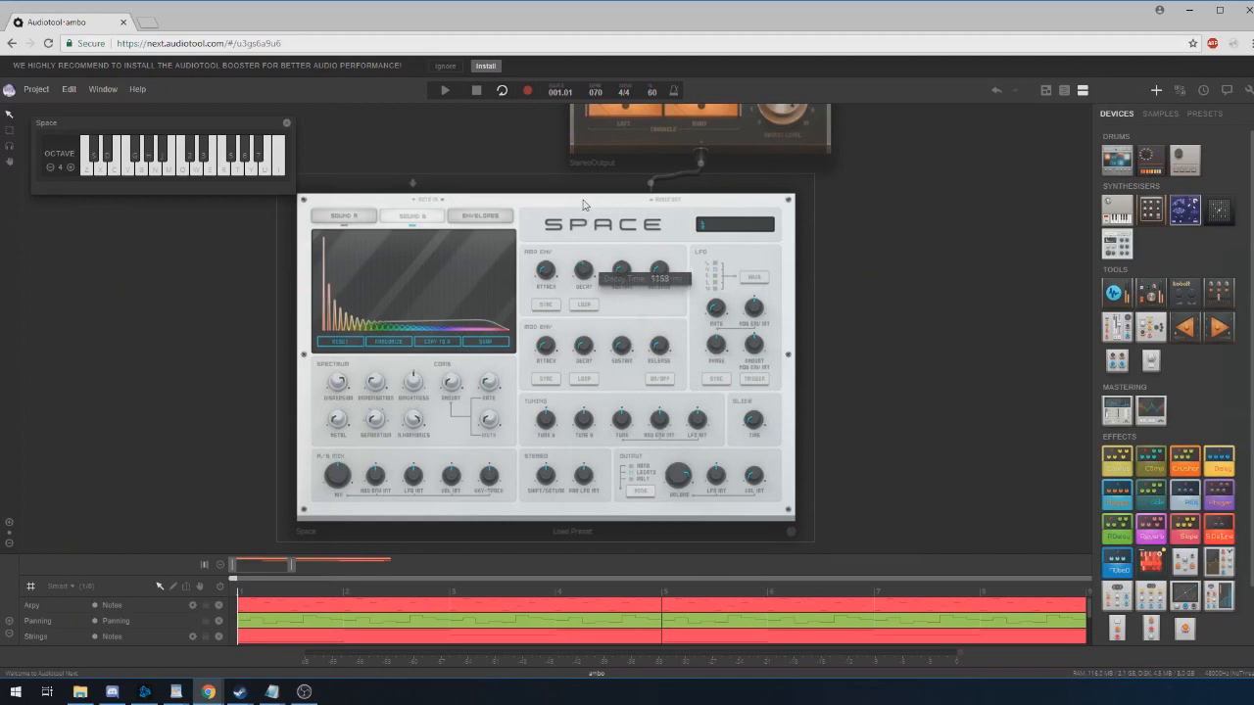
# Step: Play test notes in Legato mode while fine-tuning the amplitude envelope's decay time
pyautogui.press('r')
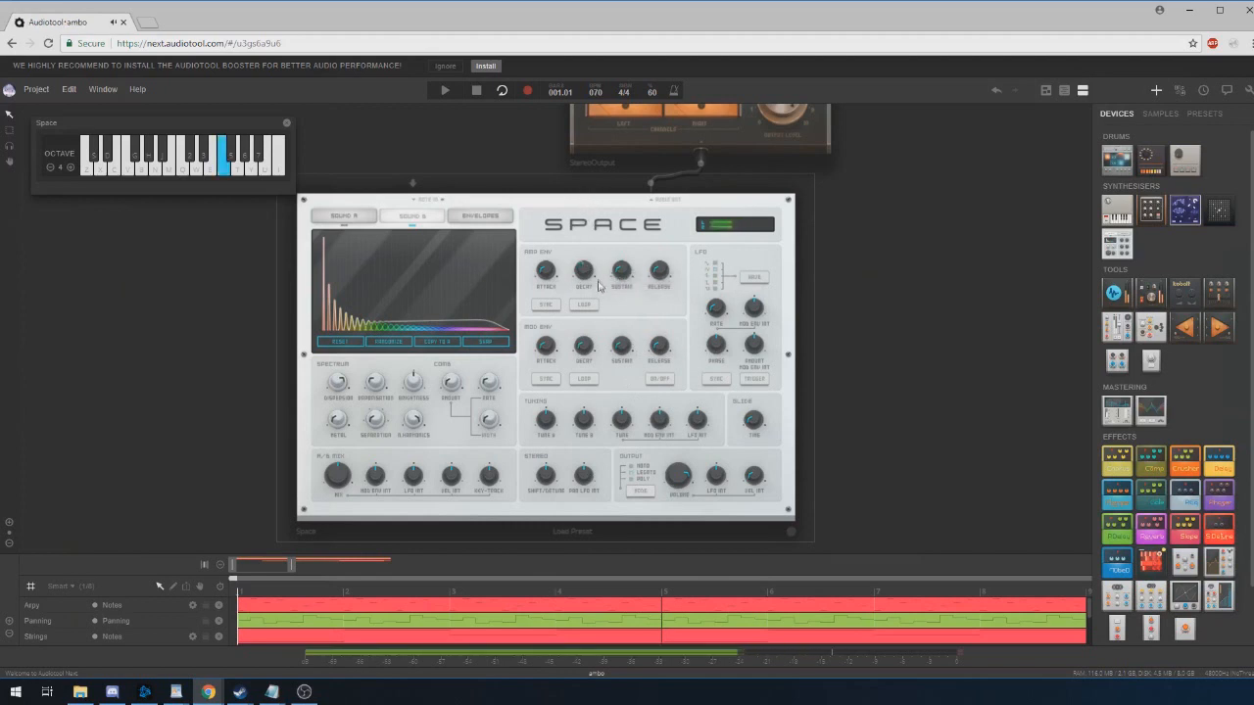
pyautogui.press('t')
pyautogui.moveTo(588, 287)
pyautogui.press('w')
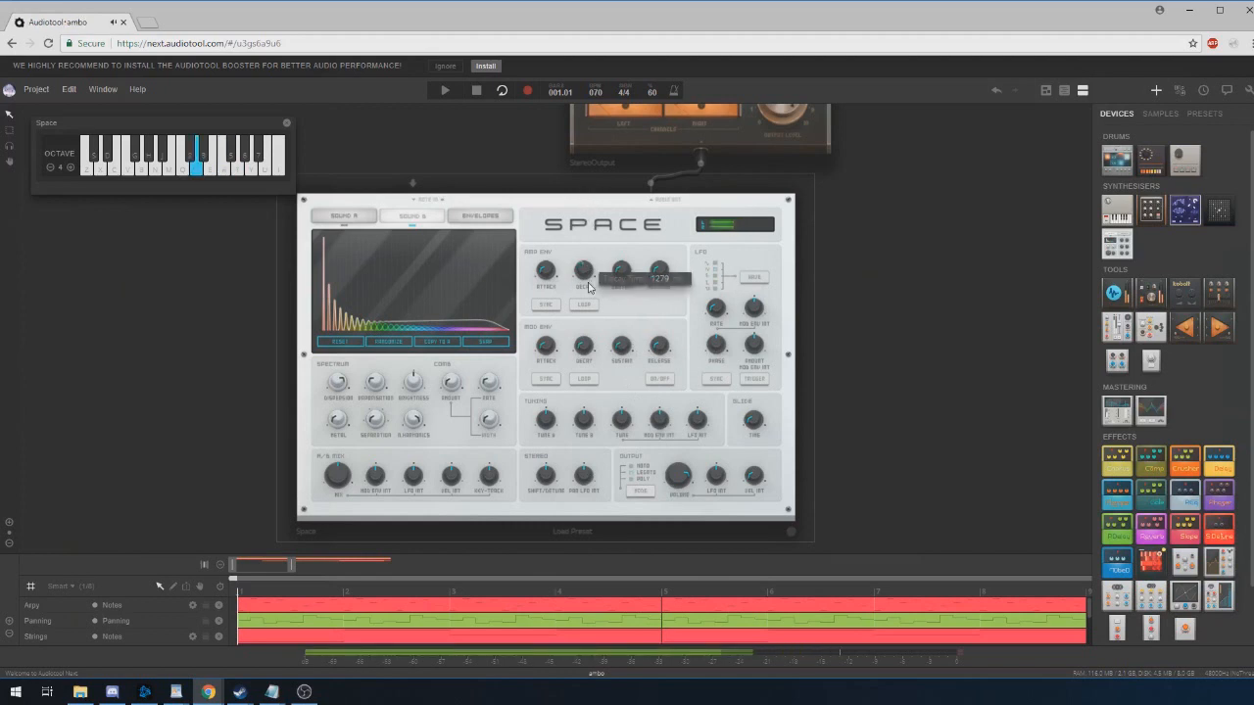
pyautogui.press('e')
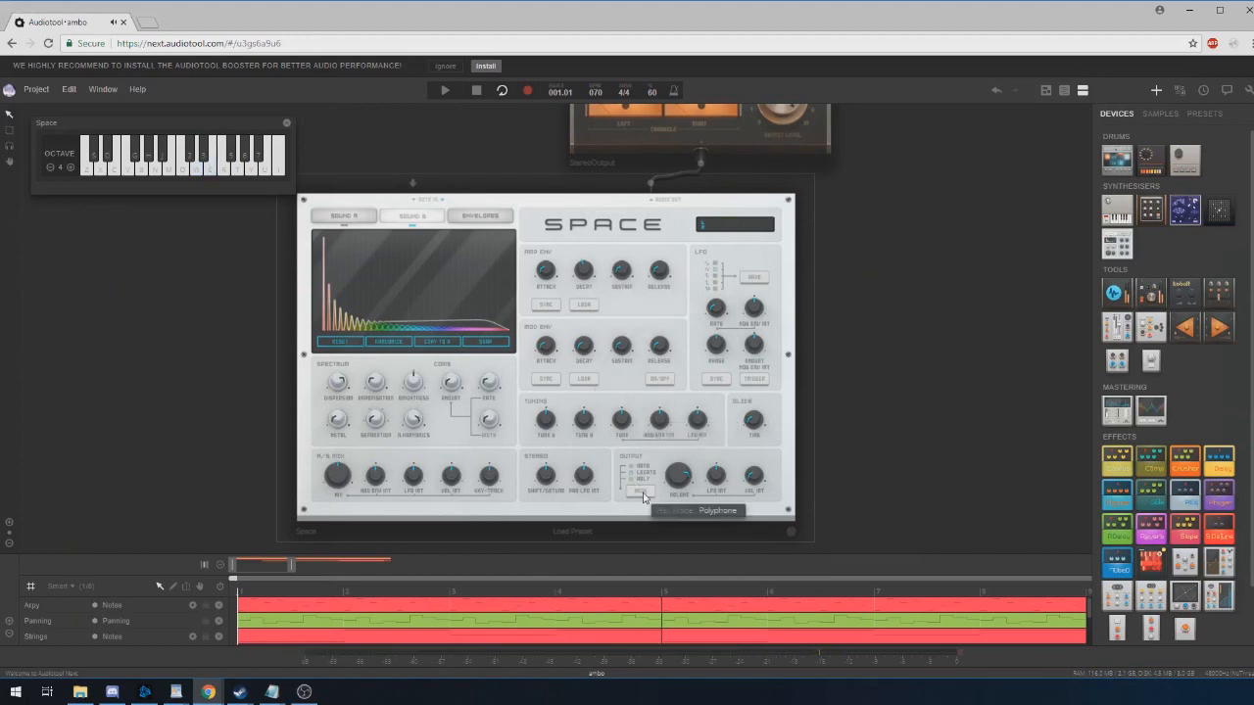
# Step: Switch the play mode to Polyphone and play several test notes together
pyautogui.press('e')
pyautogui.press('t')
pyautogui.press('r')
pyautogui.press('y')
pyautogui.press('t')
pyautogui.press('y')
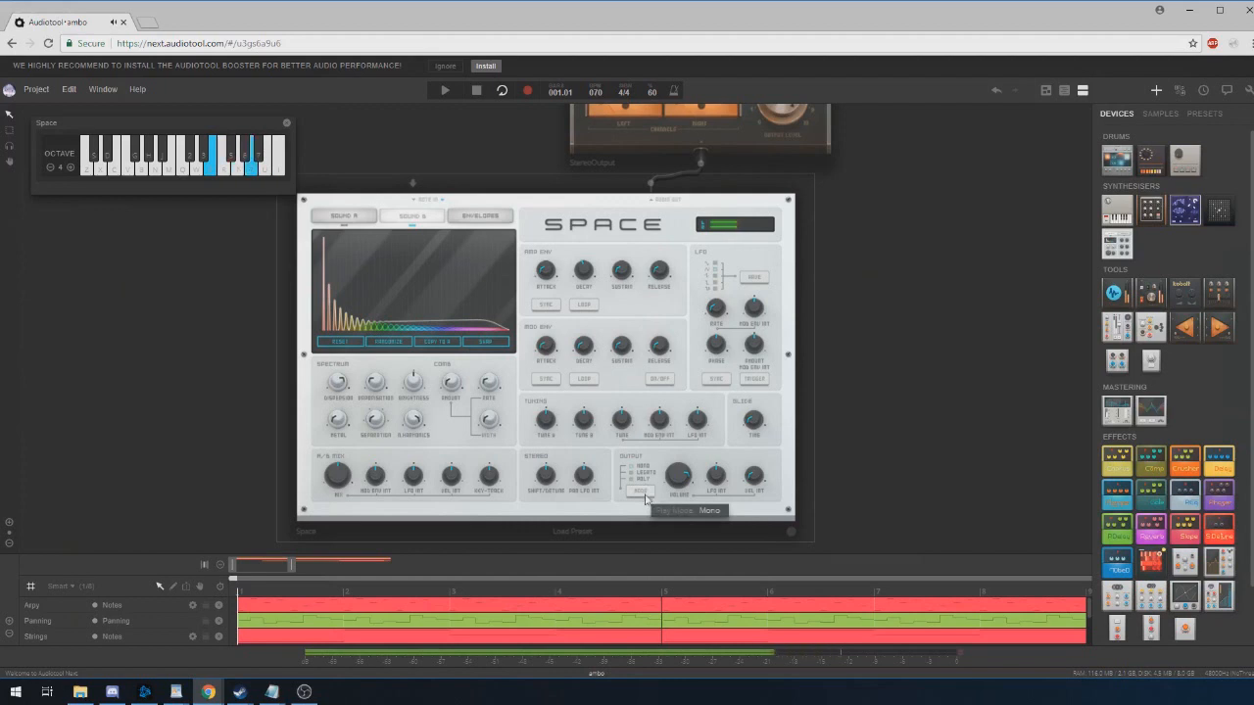
# Step: Switch the play mode to Mono and play overlapping test notes
pyautogui.press('t')
pyautogui.press('y')
pyautogui.press('y')
pyautogui.press('e')
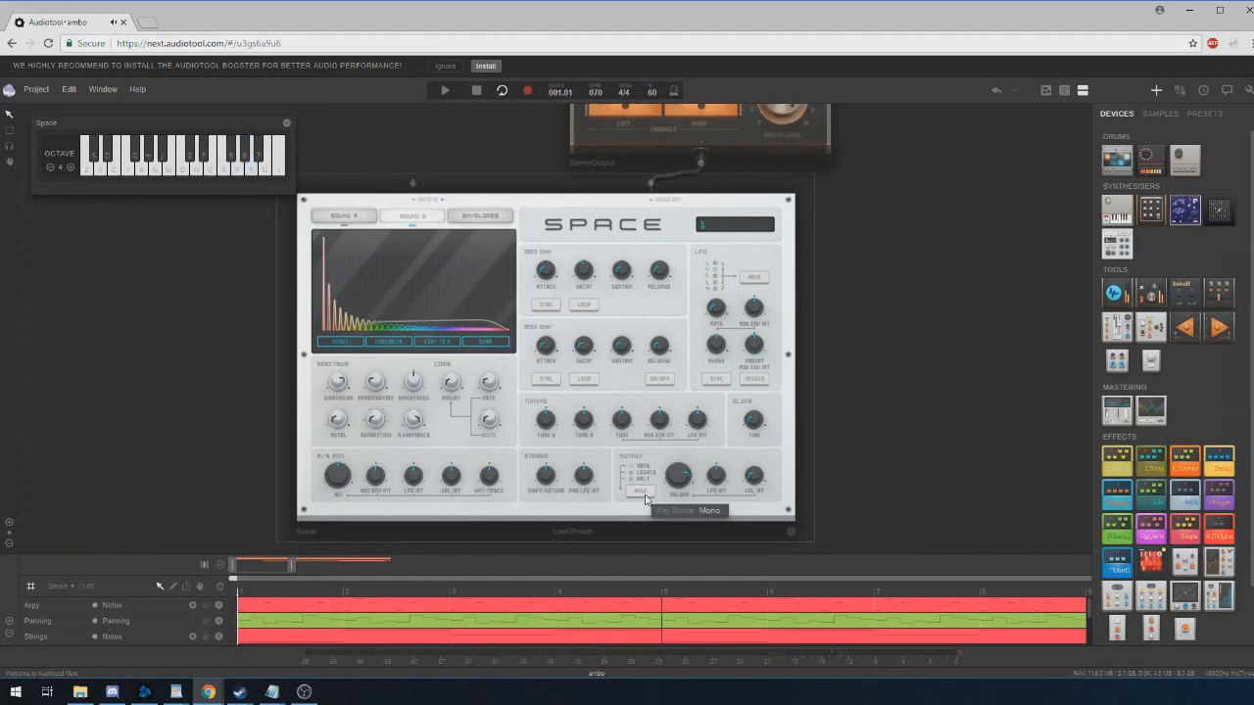
pyautogui.press('e')
pyautogui.press('u')
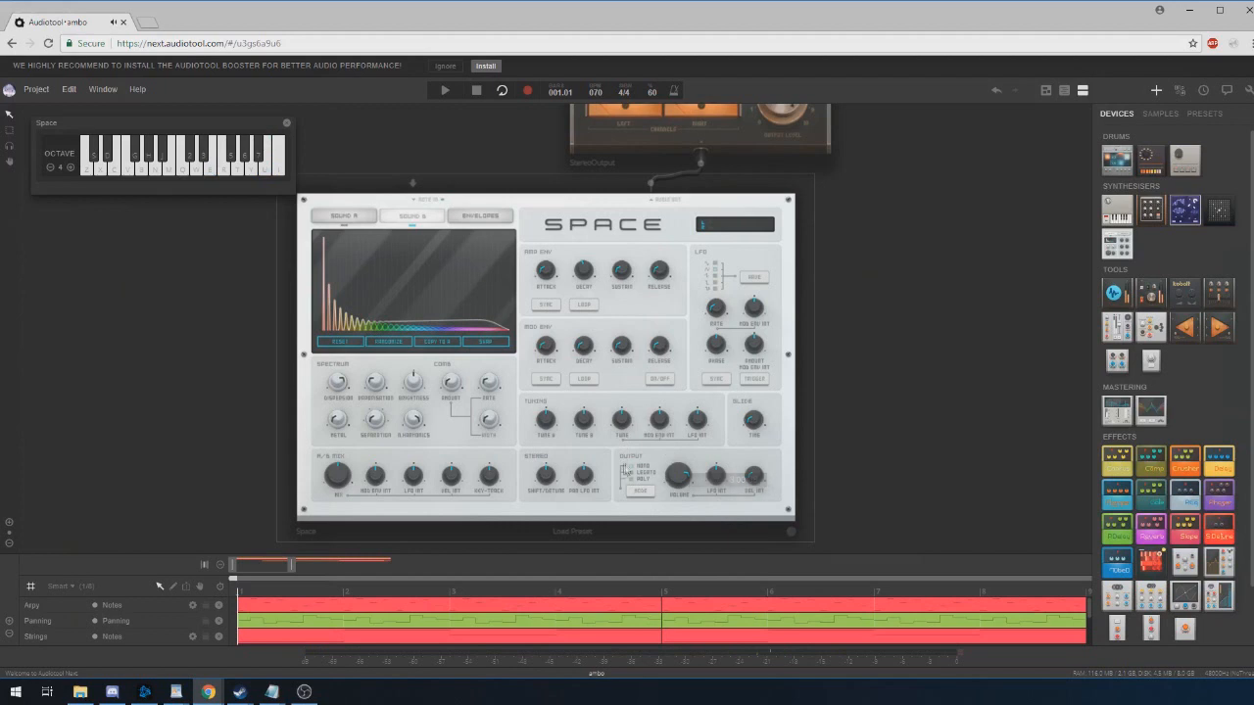
# Step: Return the play mode to Legato and play overlapping test notes to hear how they connect
pyautogui.click(647, 496)
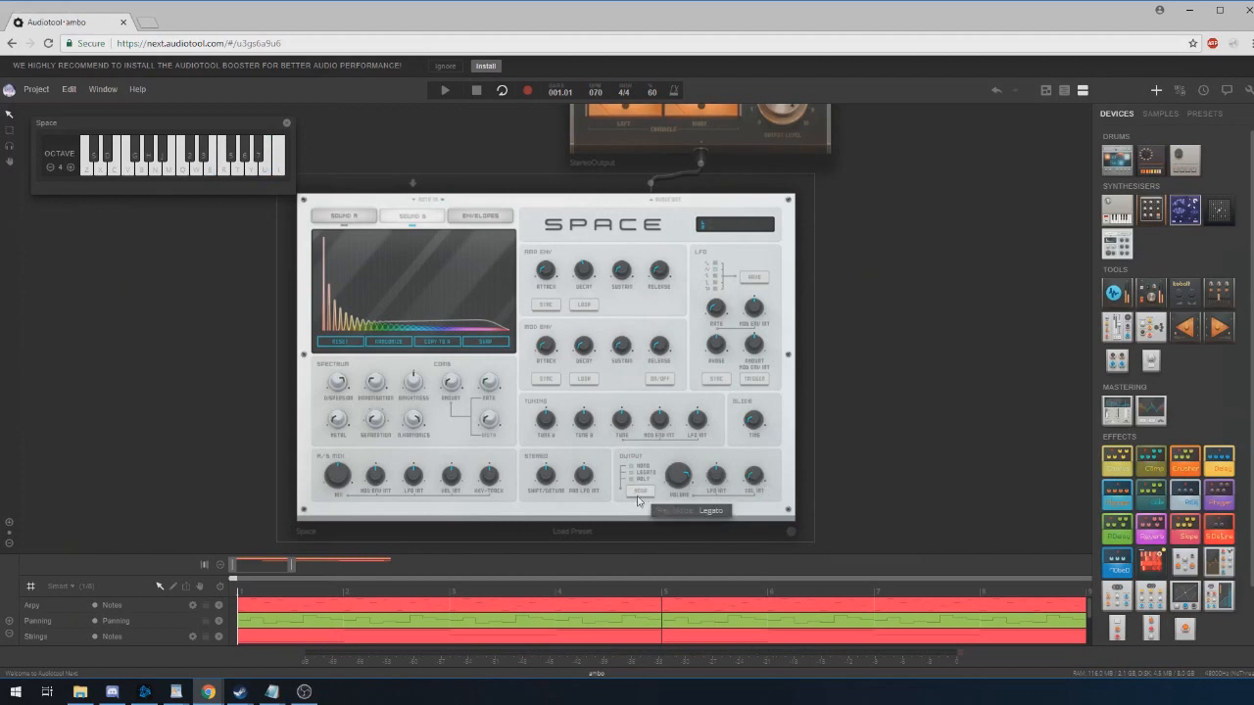
pyautogui.press('e')
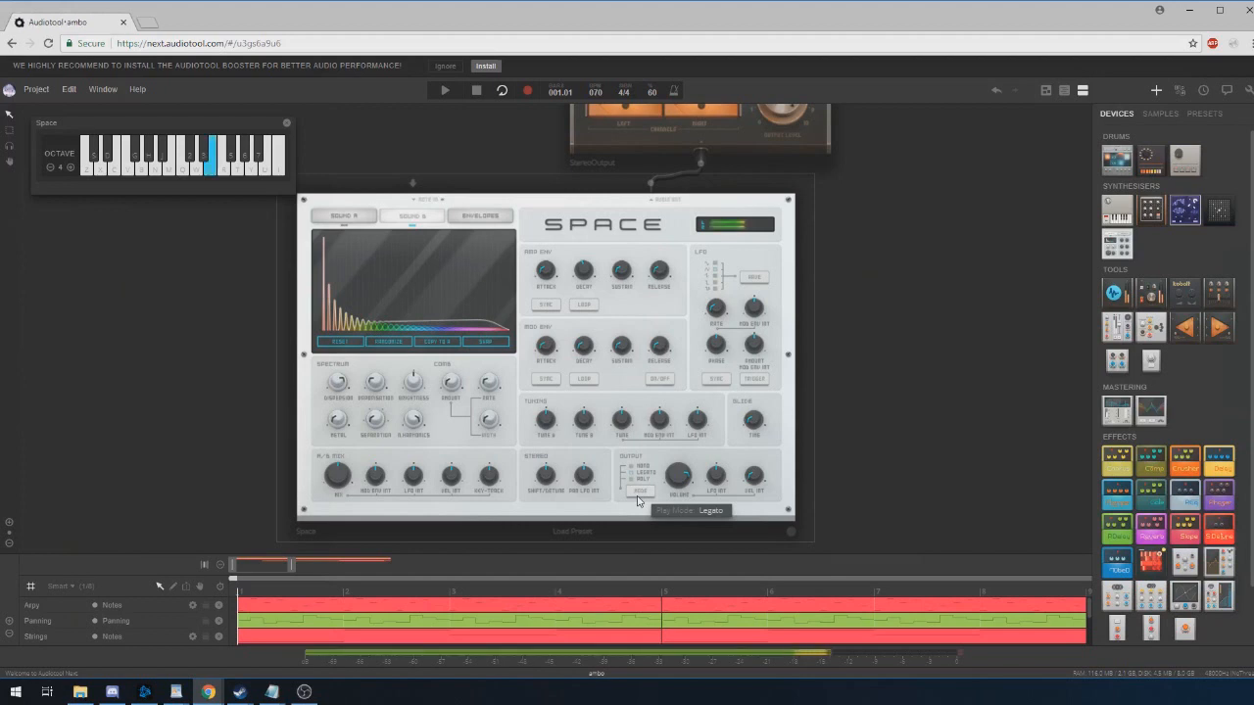
pyautogui.press('y')
pyautogui.press('e')
pyautogui.press('y')
pyautogui.press('t')
pyautogui.press('e')
pyautogui.press('t')
pyautogui.press('y')
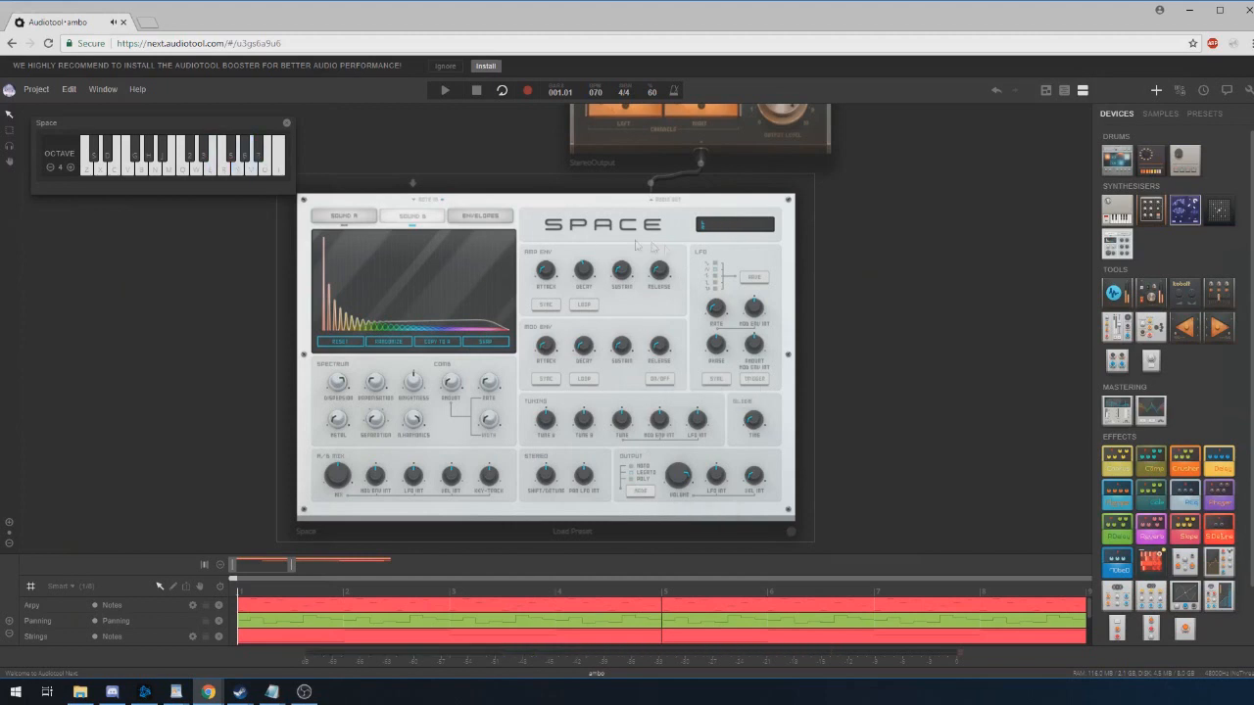
pyautogui.press('e')
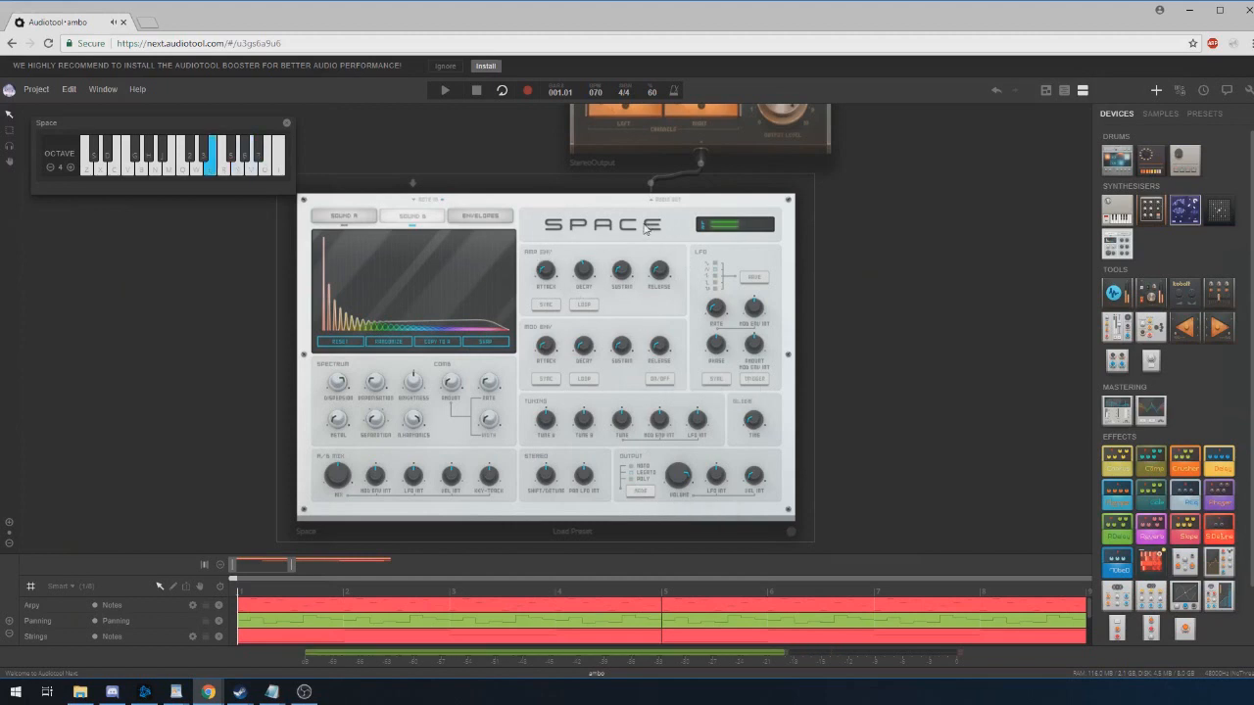
# Step: Alternate between two test notes in Legato mode to hear the transitions between them
pyautogui.press('t')
pyautogui.press('e')
pyautogui.press('t')
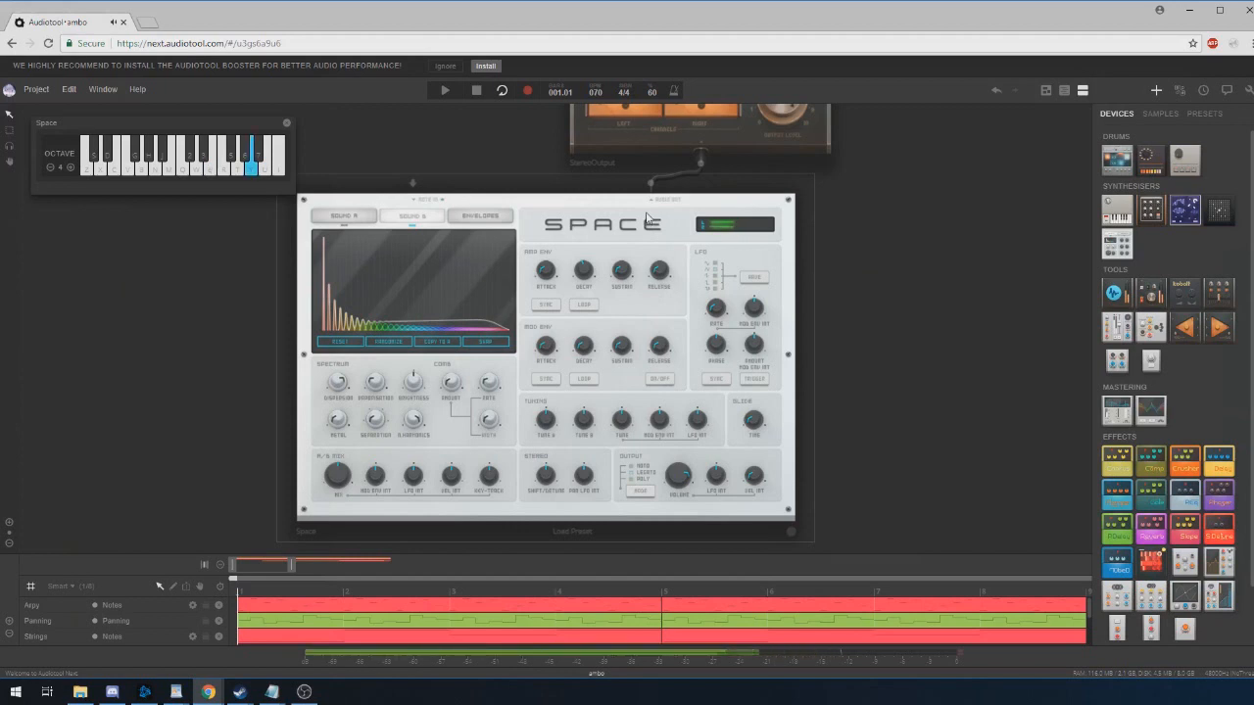
pyautogui.press('e')
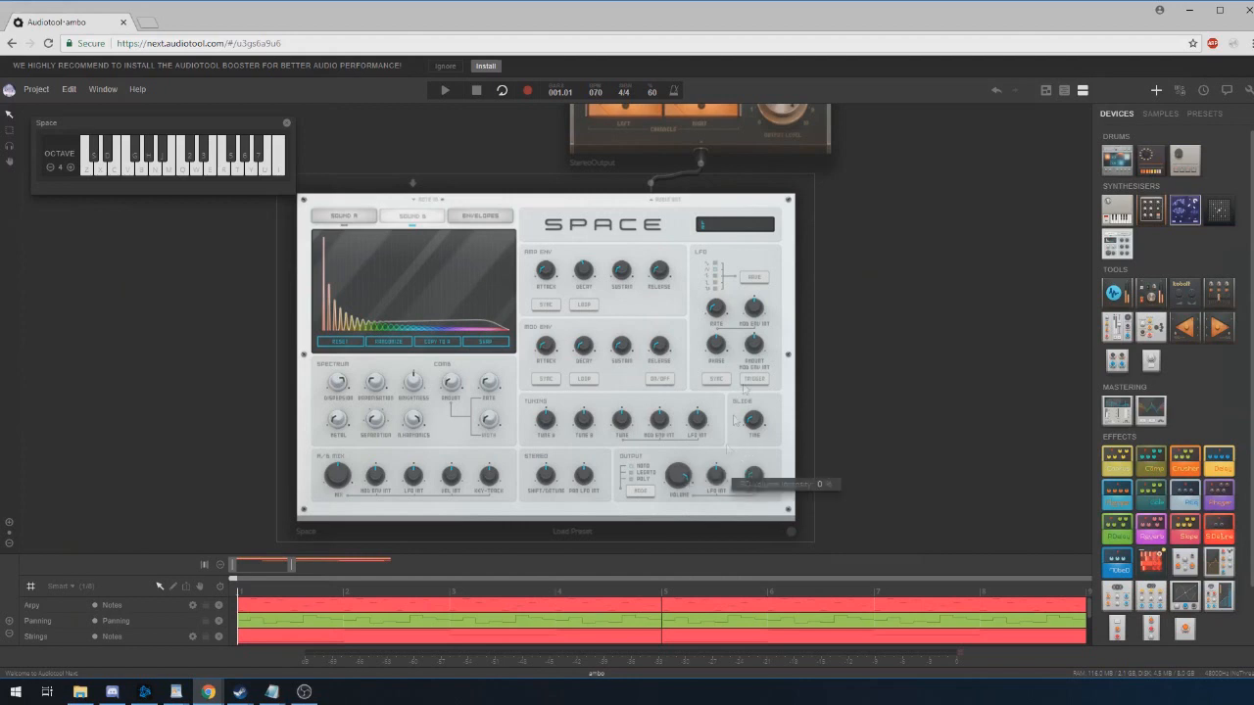
# Step: Play repeated test notes while trying the LFO intensity on the output volume, and reset that intensity to its default
pyautogui.press('t')
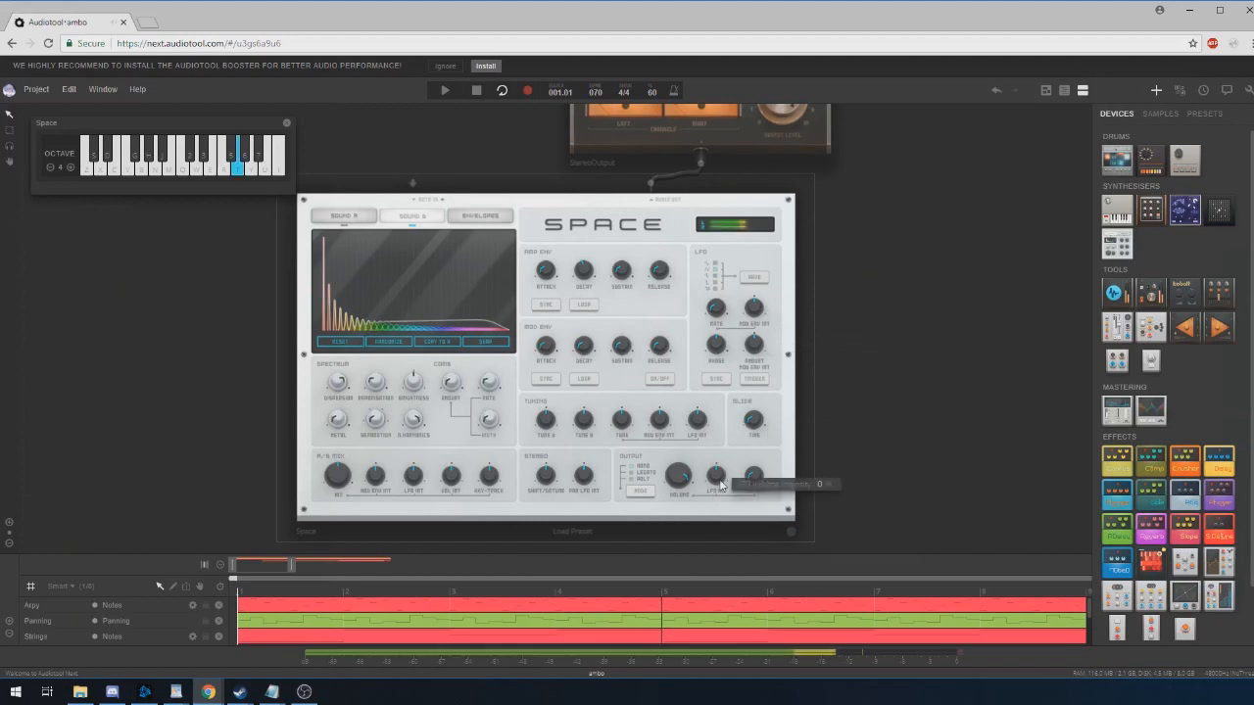
pyautogui.press('t')
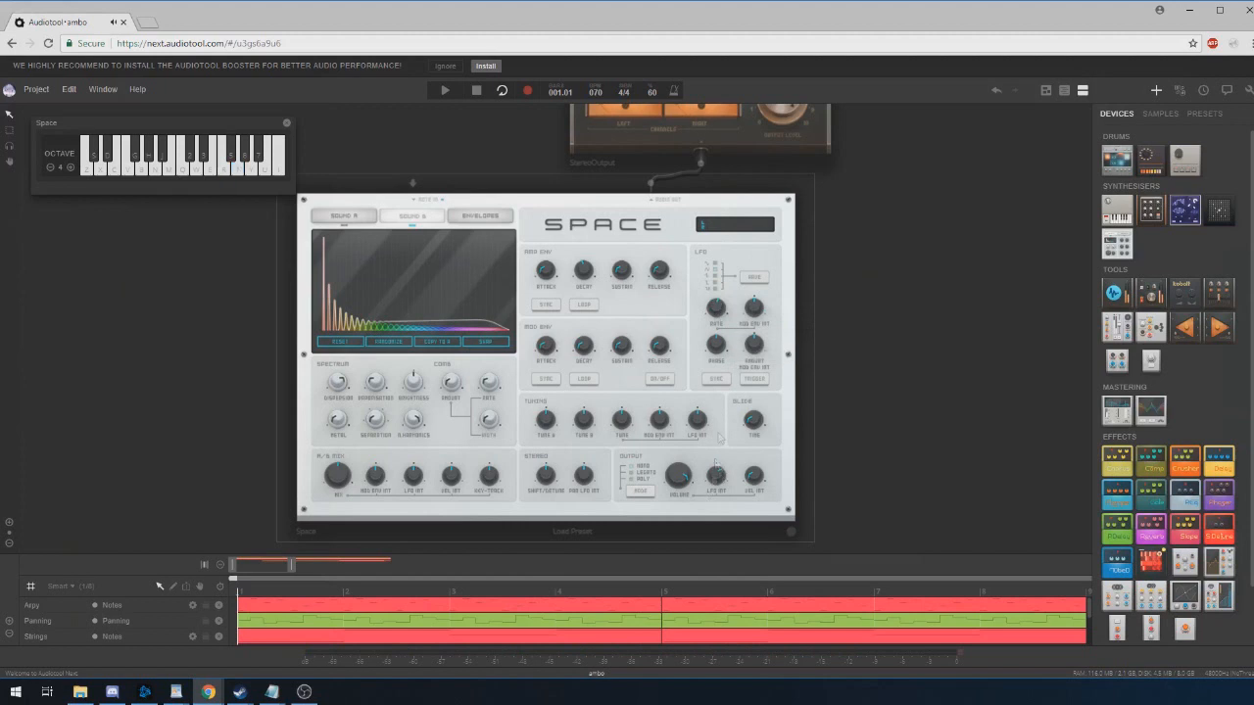
pyautogui.press('t')
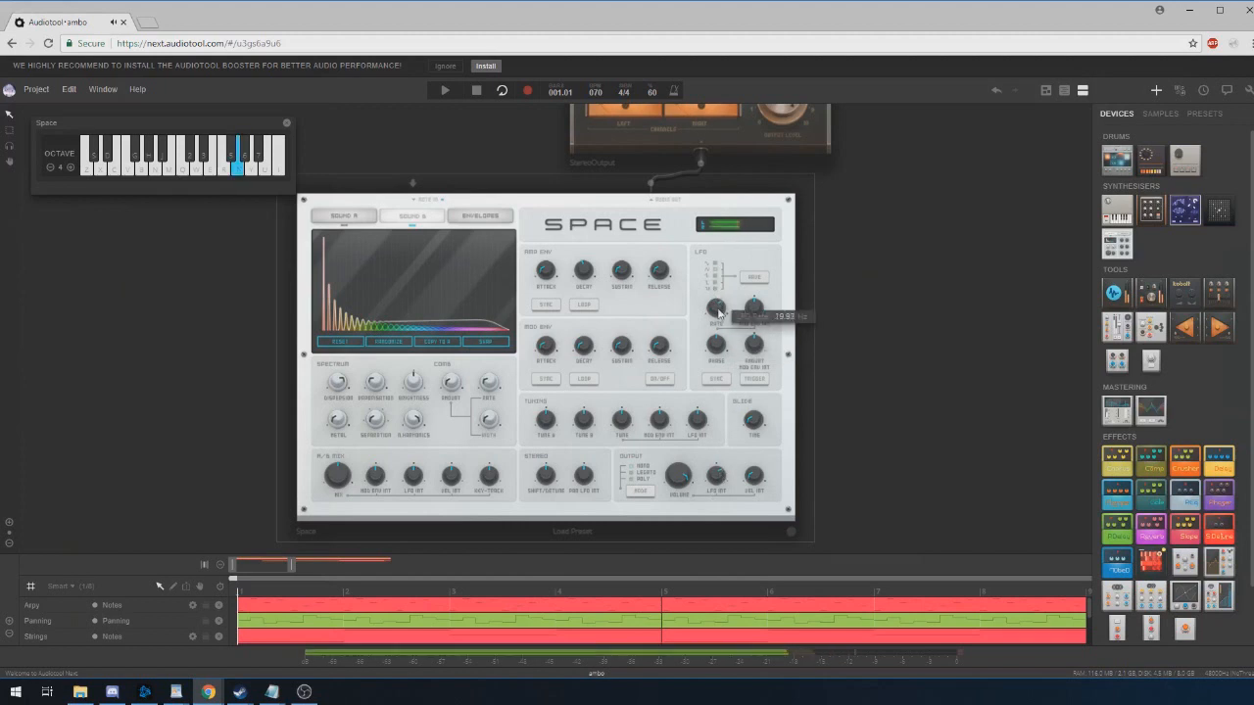
pyautogui.rightClick(720, 480)
pyautogui.click(742, 484)
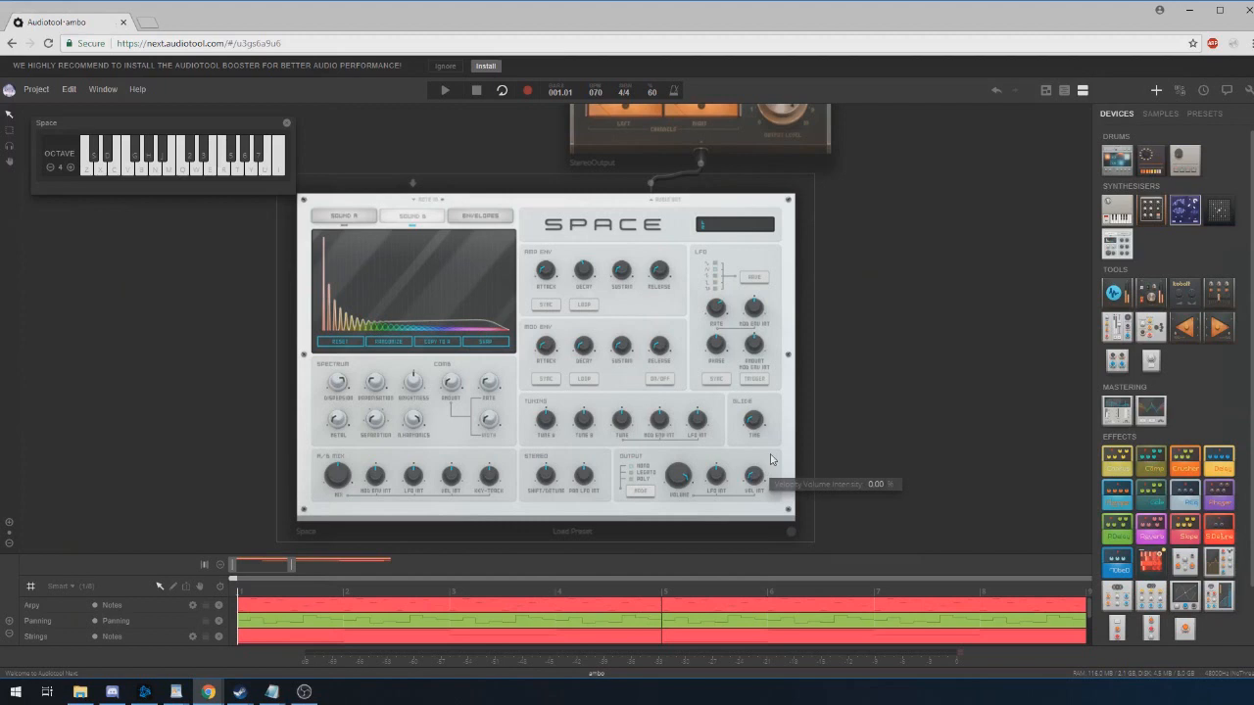
# Step: Show the synthesizer's Sound A page and play the whole arrangement from the beginning
pyautogui.click(349, 218)
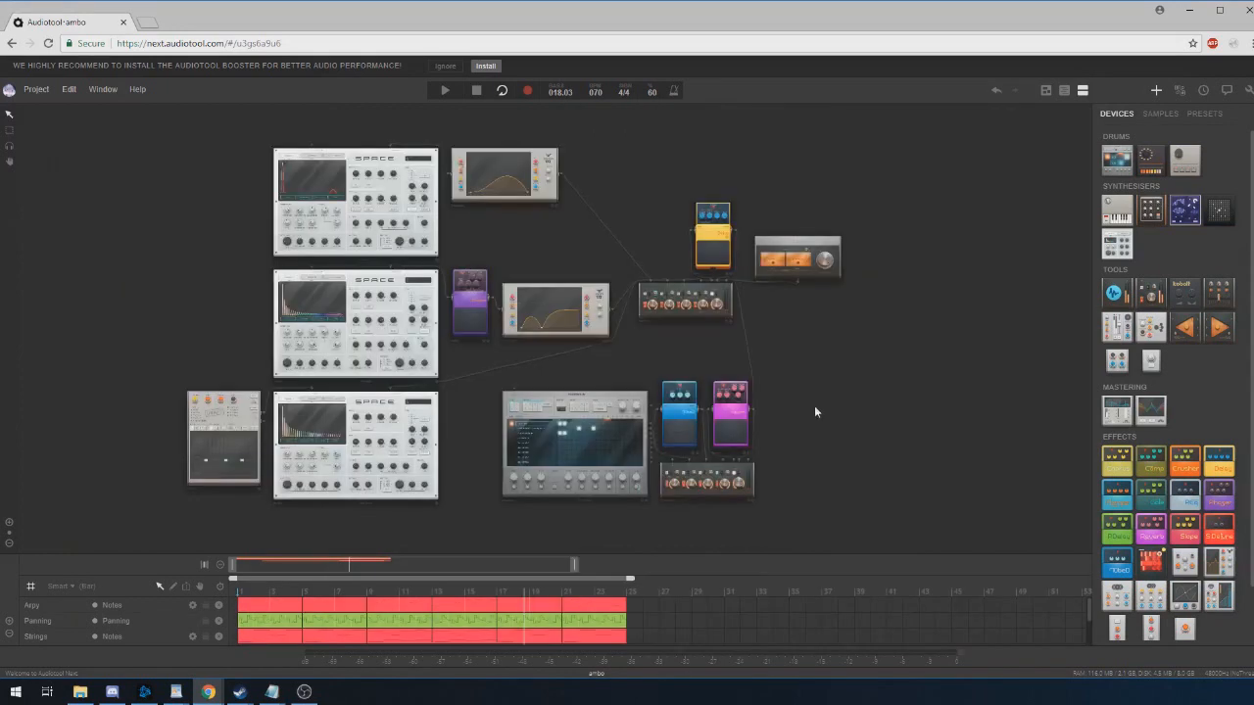
pyautogui.press('space')
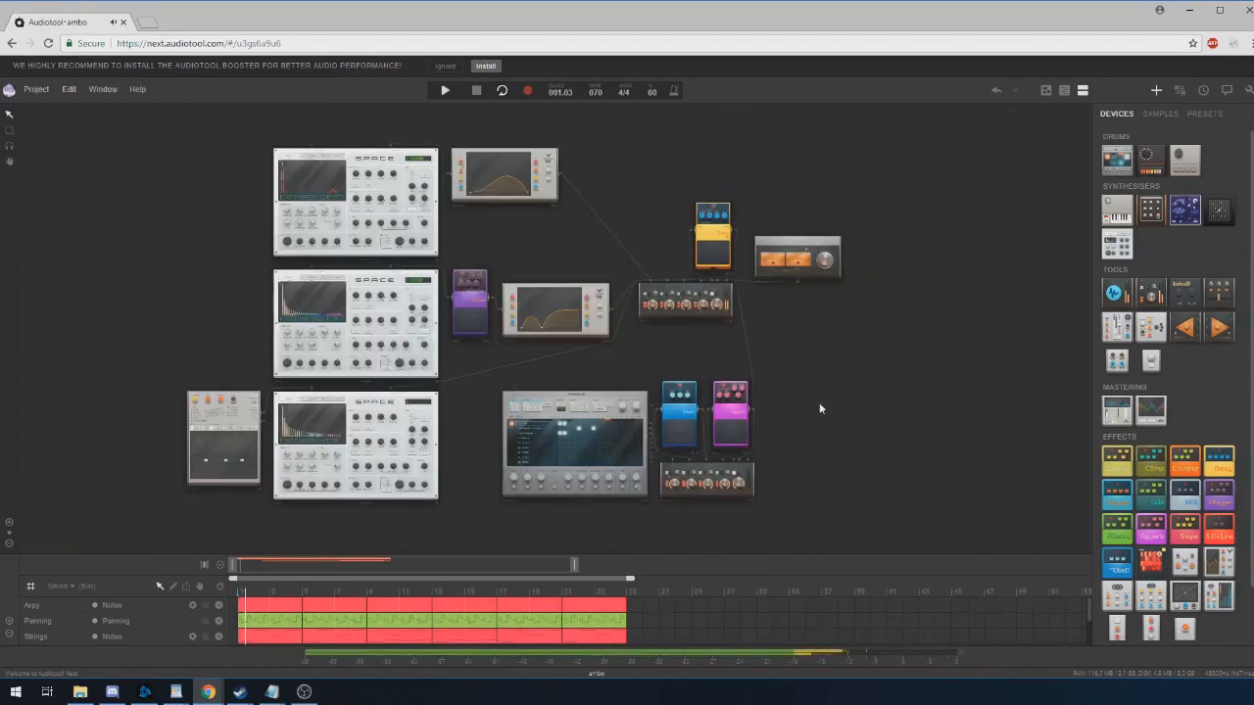